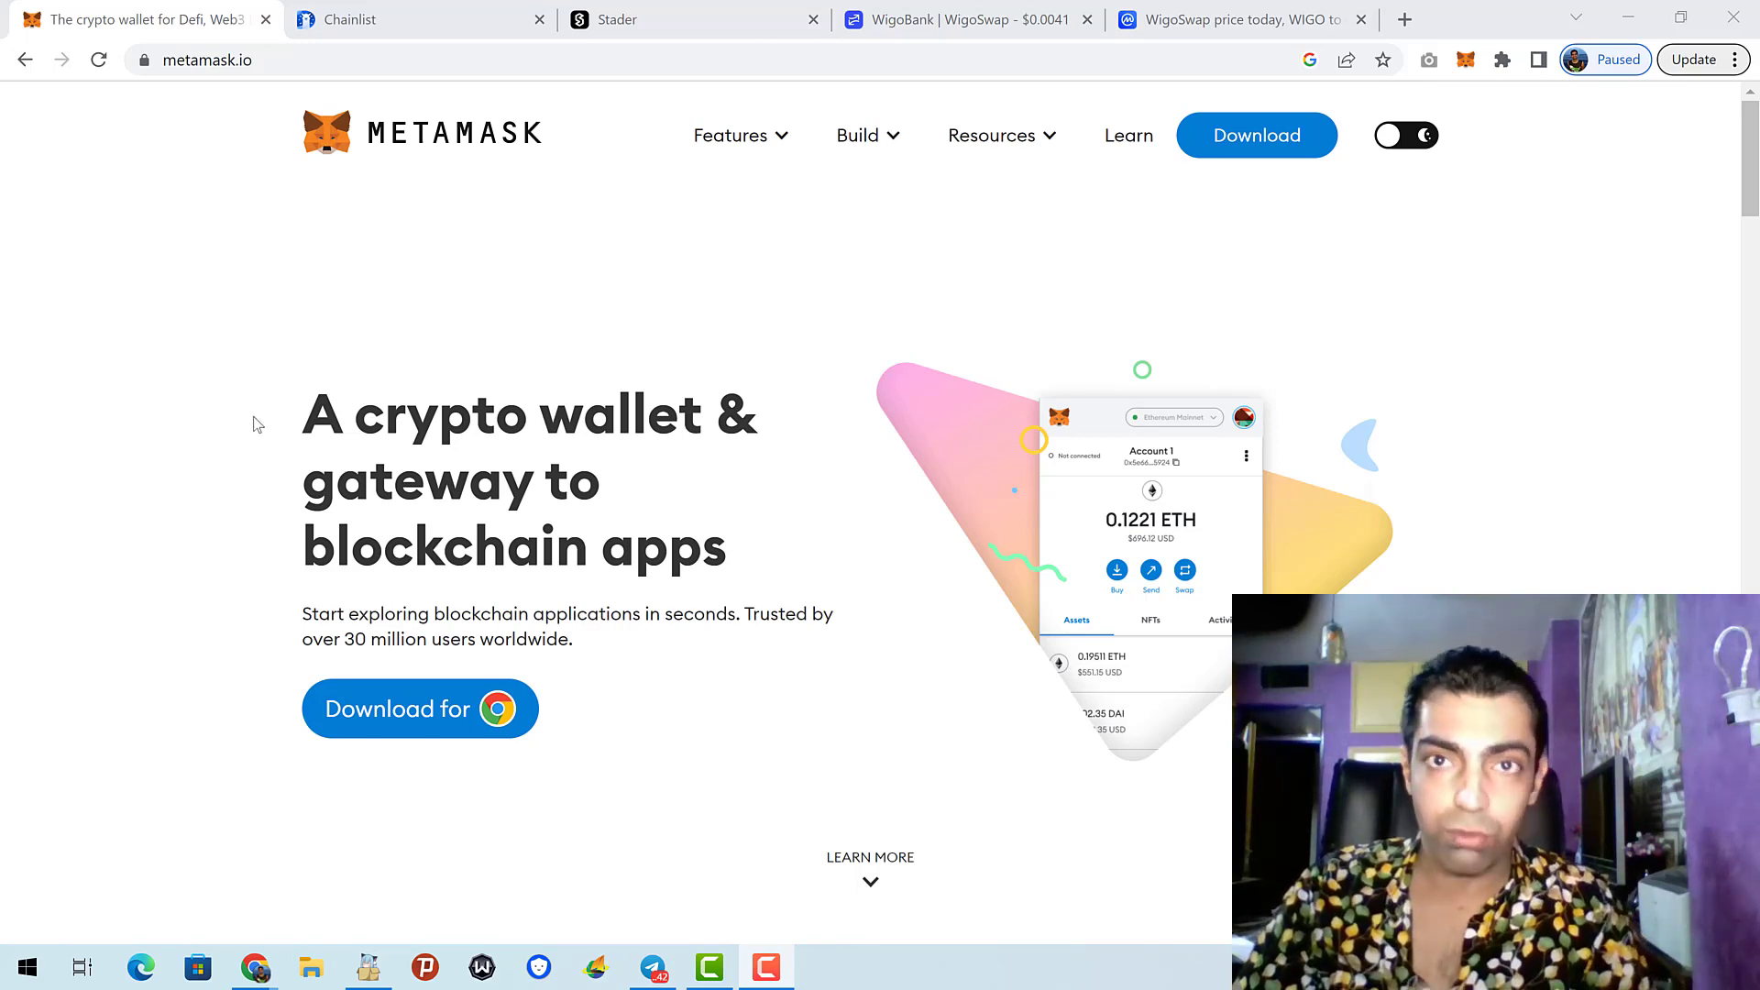
# Review the Fantom Opera network entry on Chainlist and check the FTM balance in the MetaMask wallet.
pyautogui.click(358, 20)
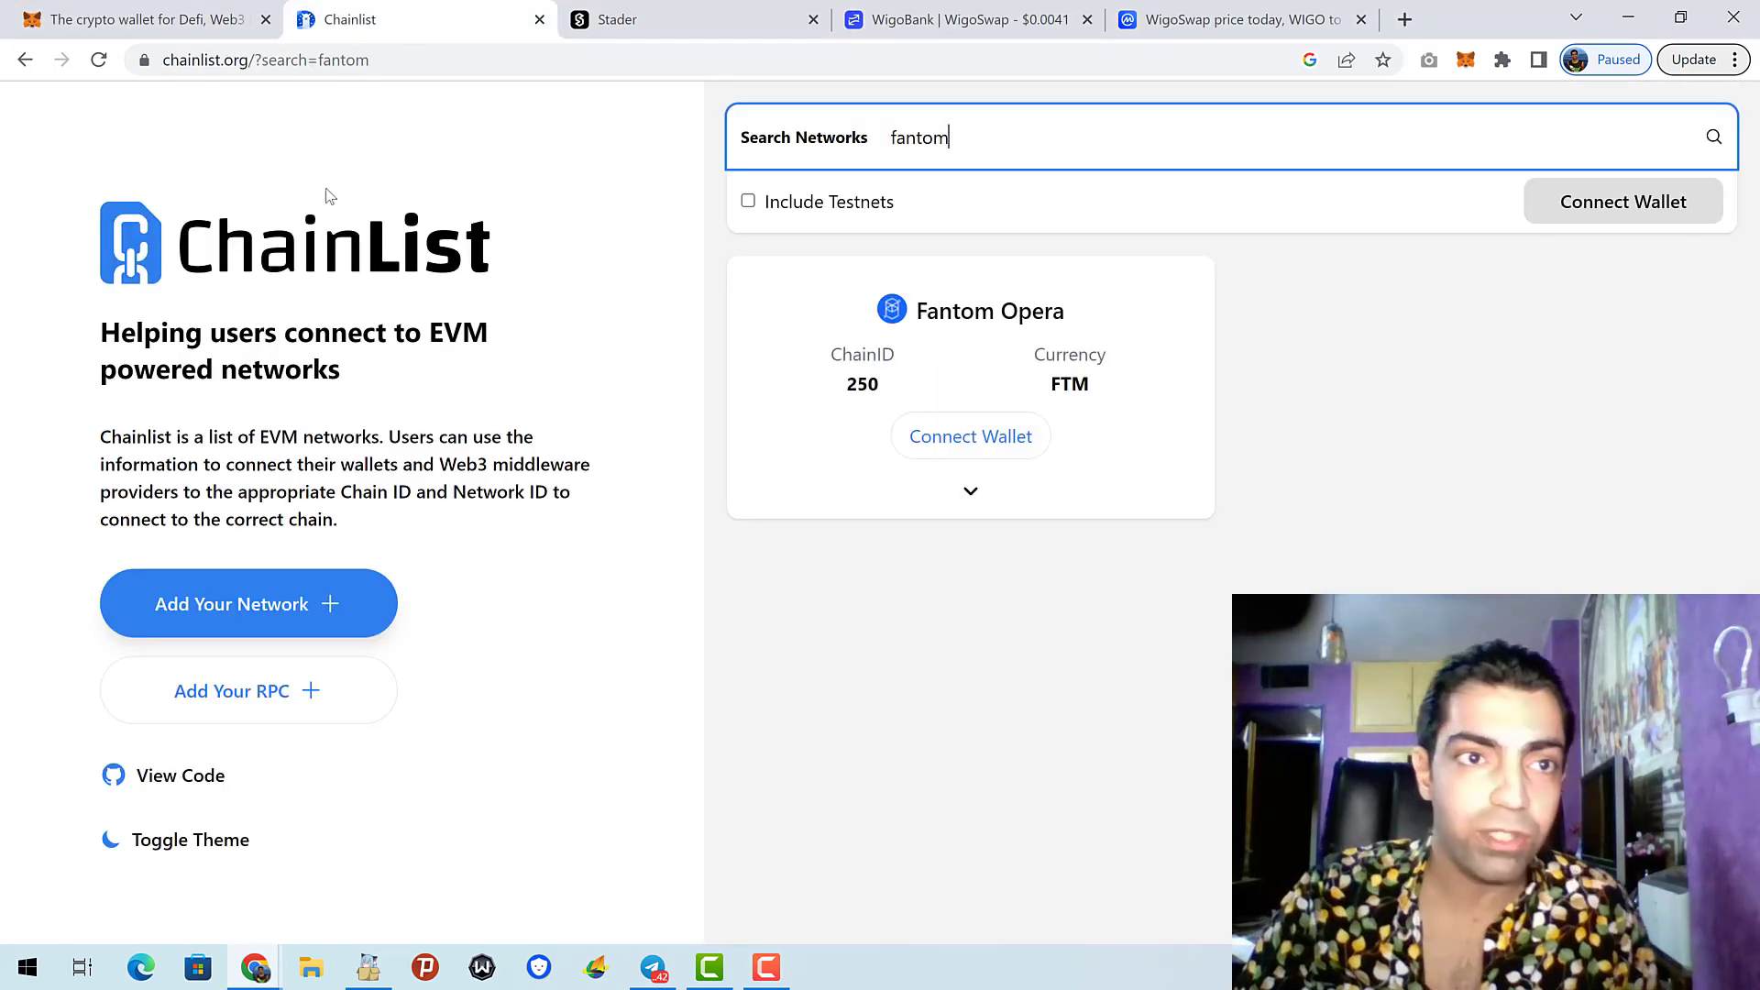
pyautogui.click(218, 61)
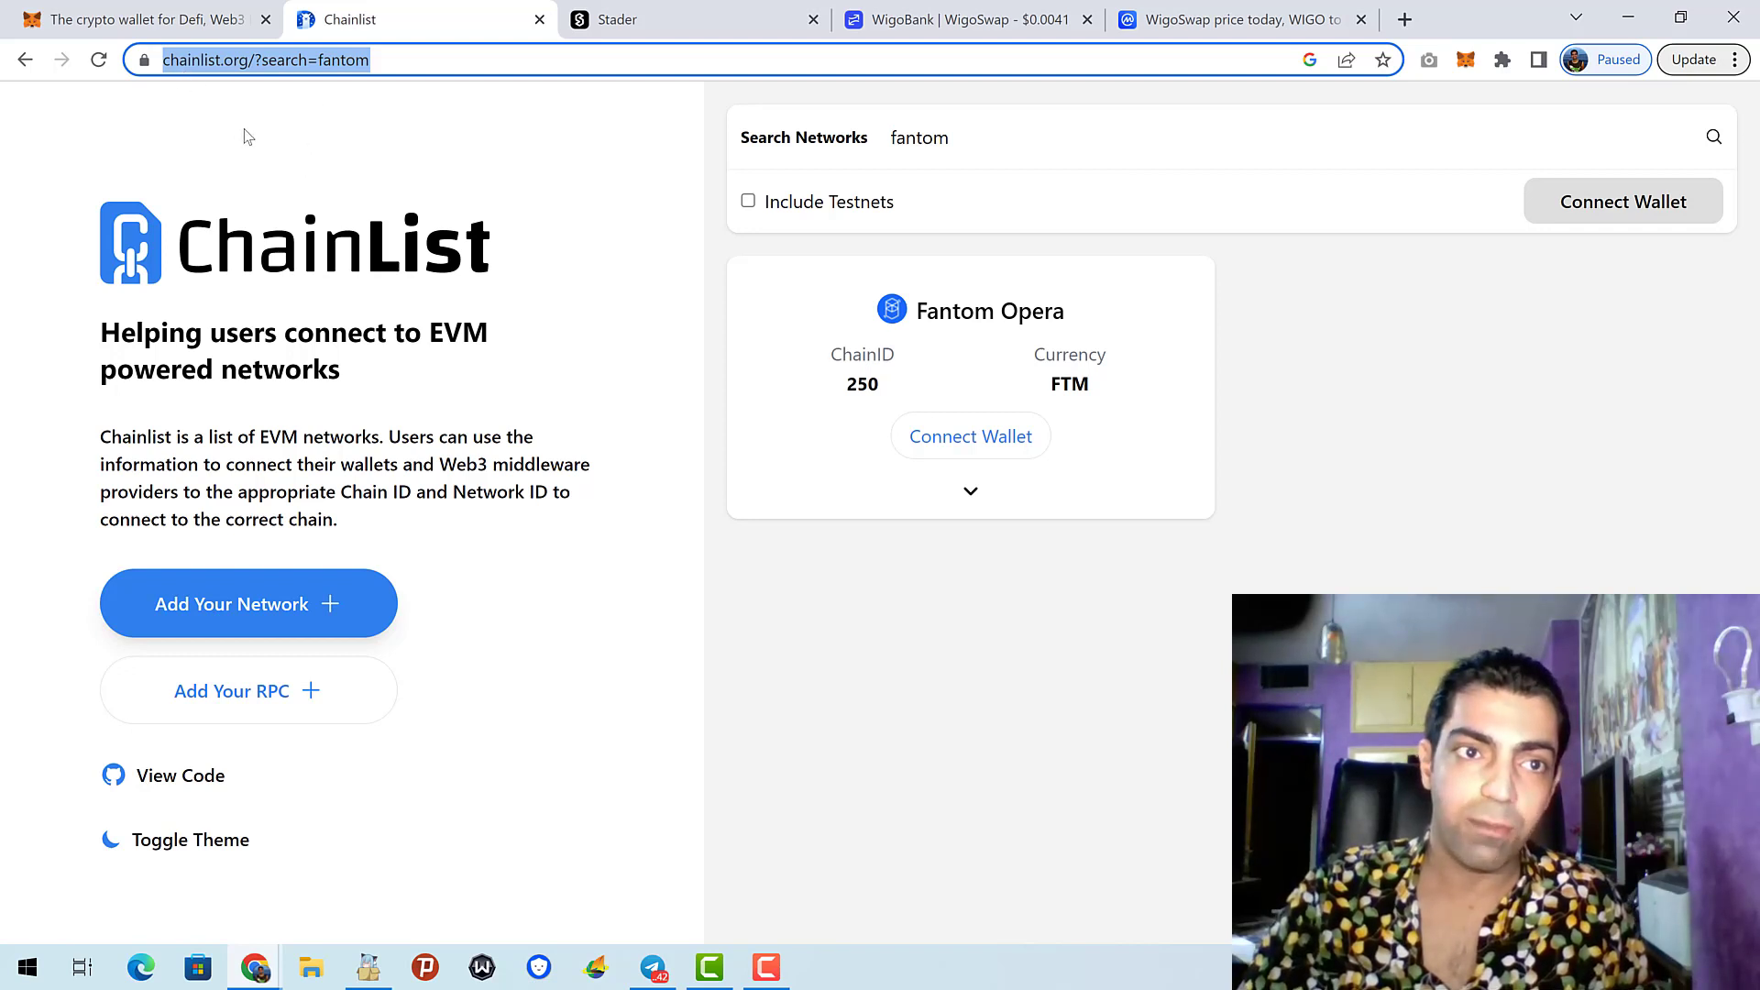
pyautogui.click(291, 139)
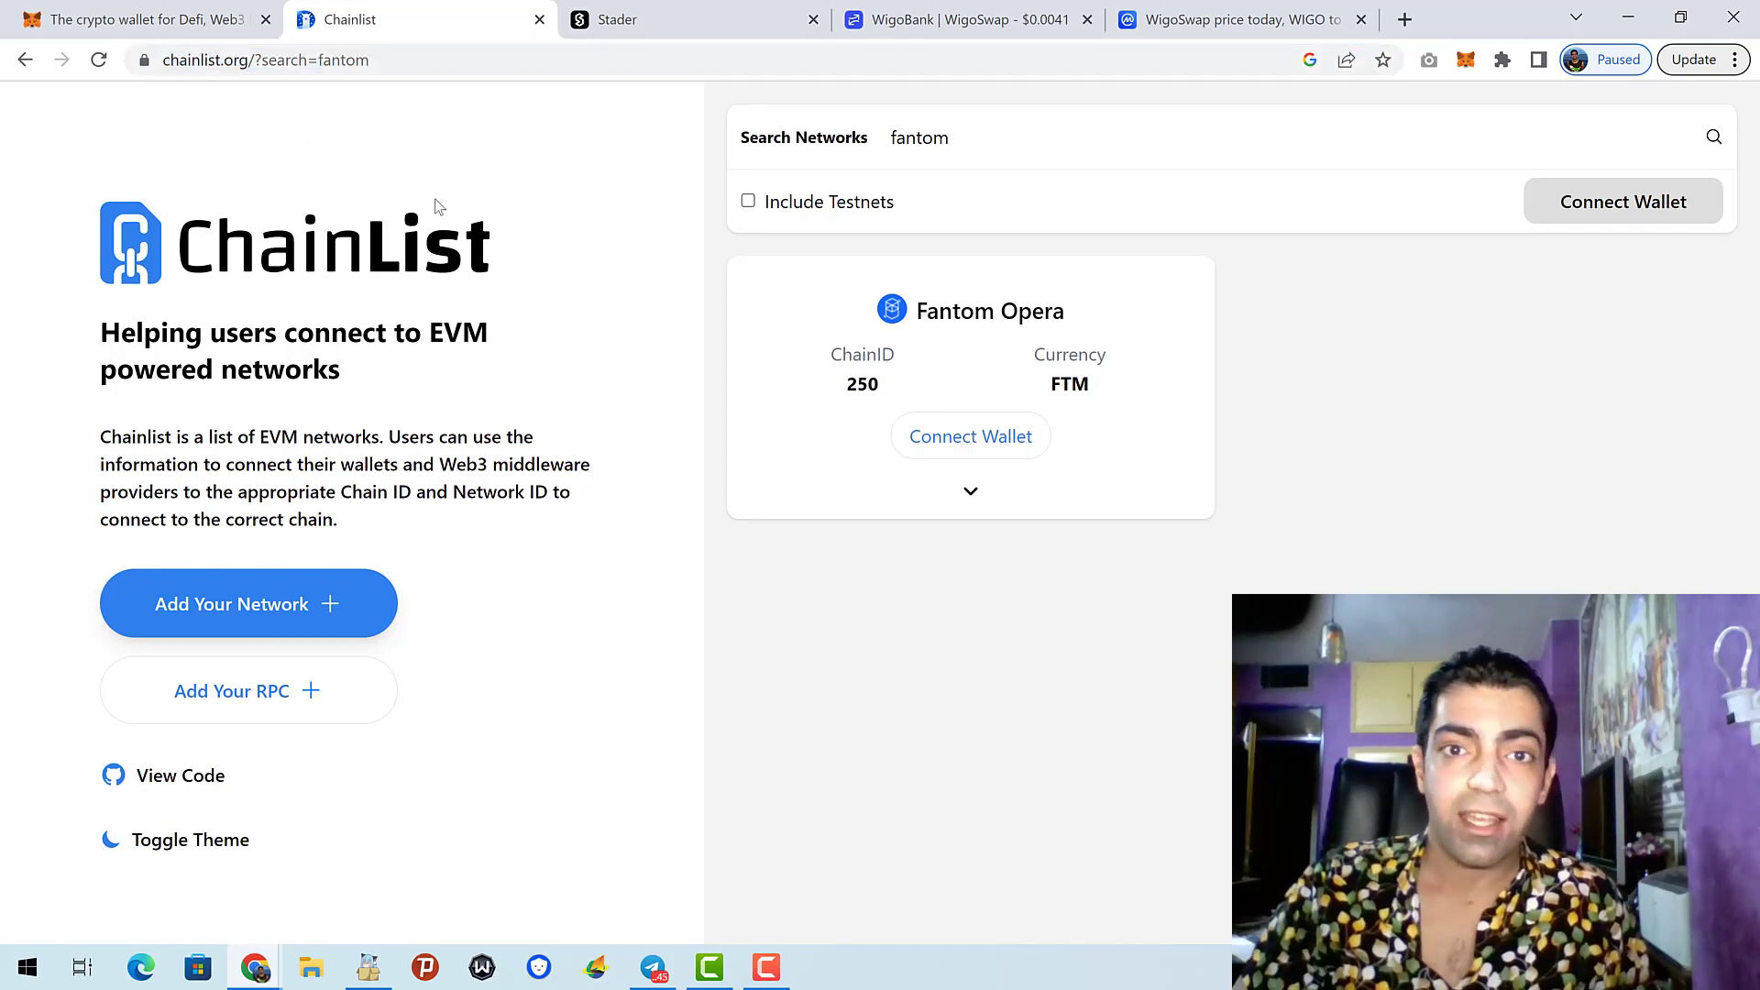
pyautogui.click(963, 139)
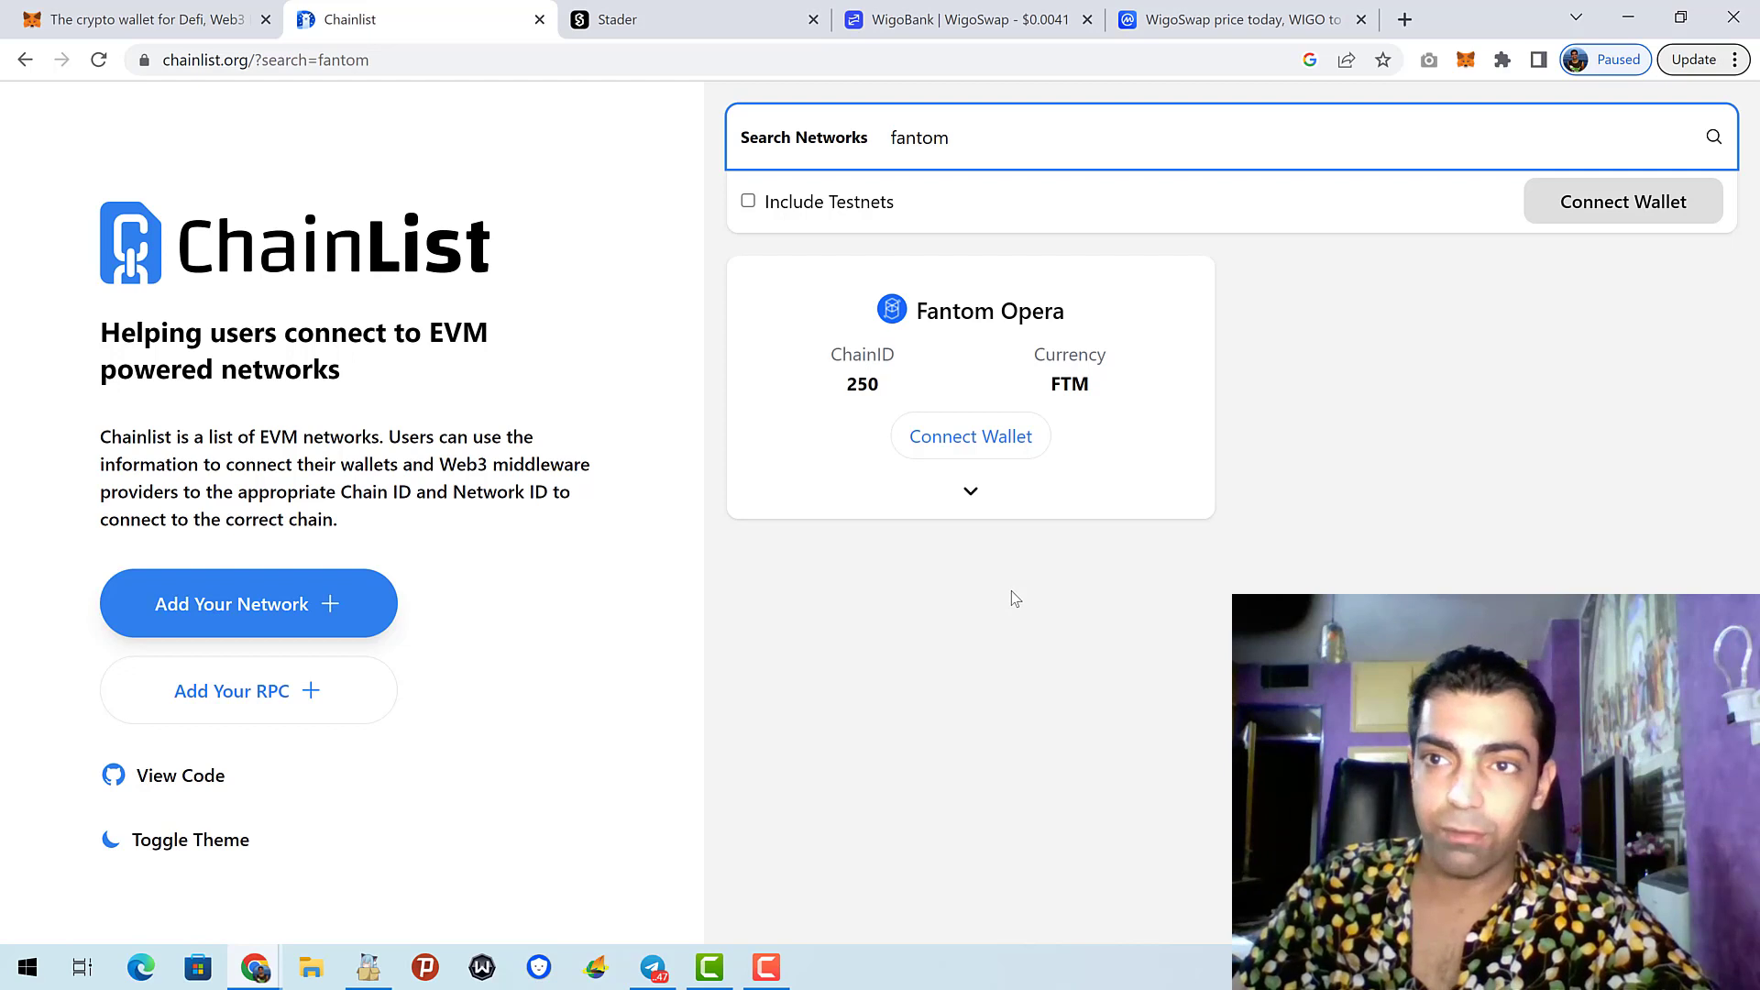
pyautogui.click(1467, 61)
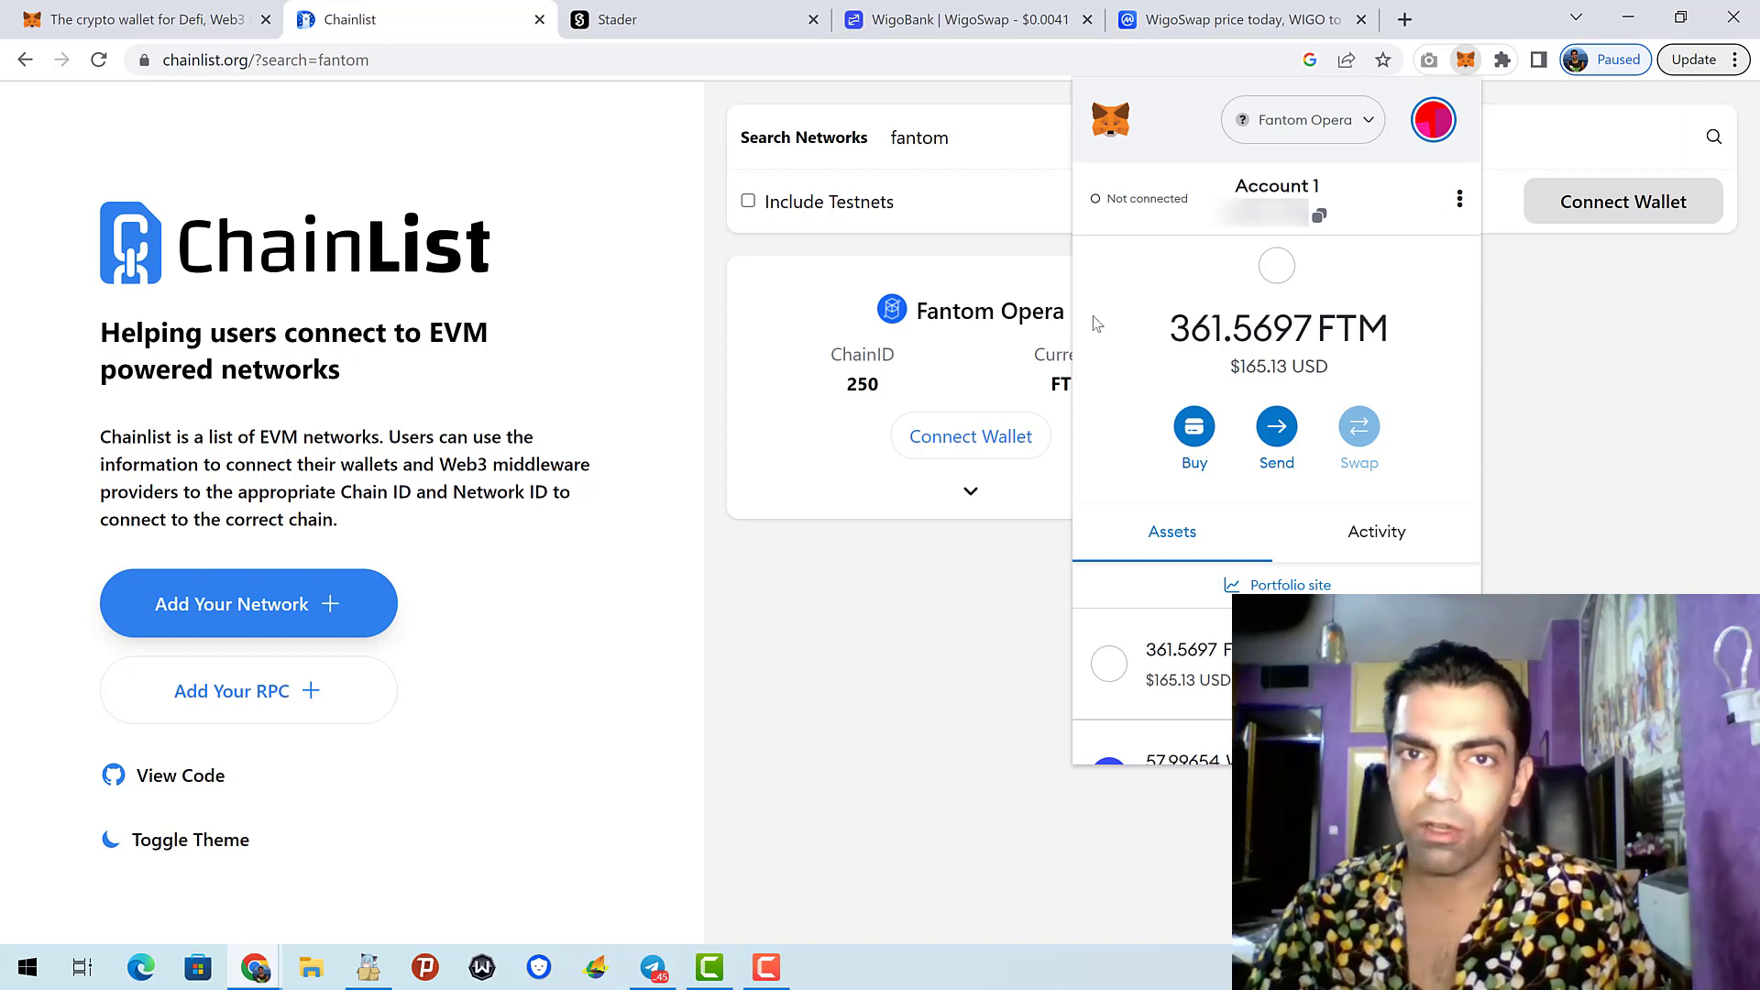
# Open Stader's Fantom liquid staking page from its list of networks and connect the wallet to it.
pyautogui.click(696, 26)
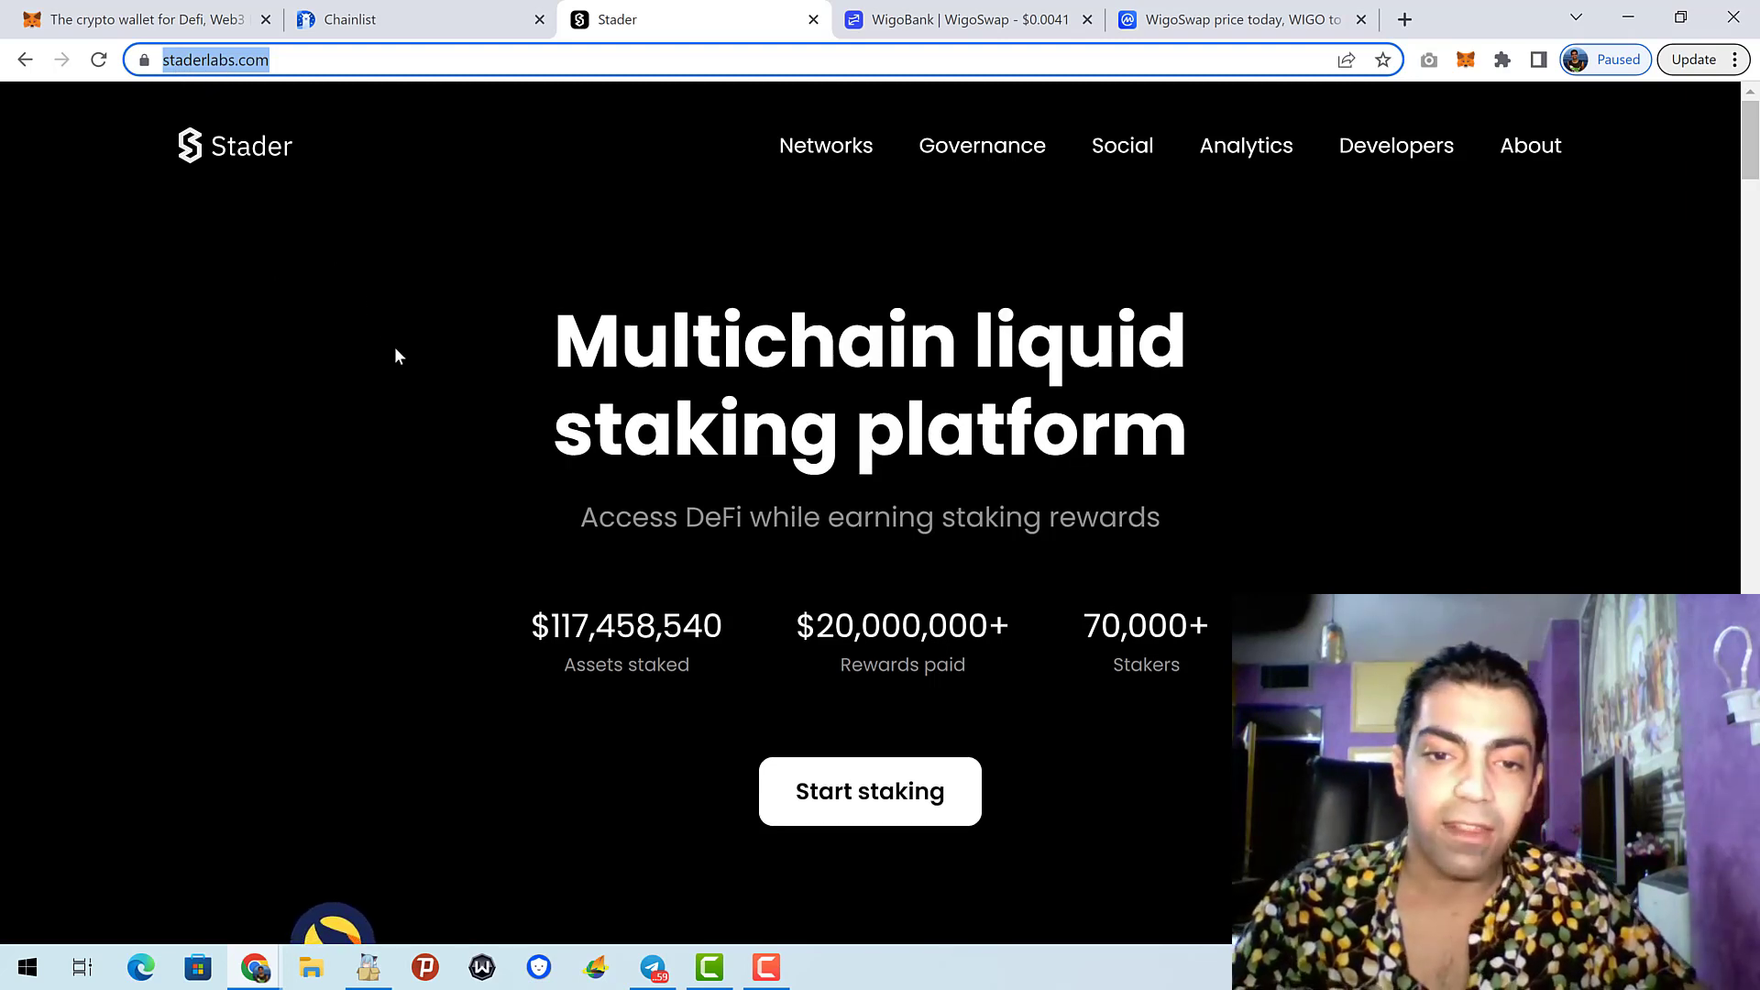
pyautogui.scroll(-12, 396, 356)
pyautogui.scroll(-10, 396, 355)
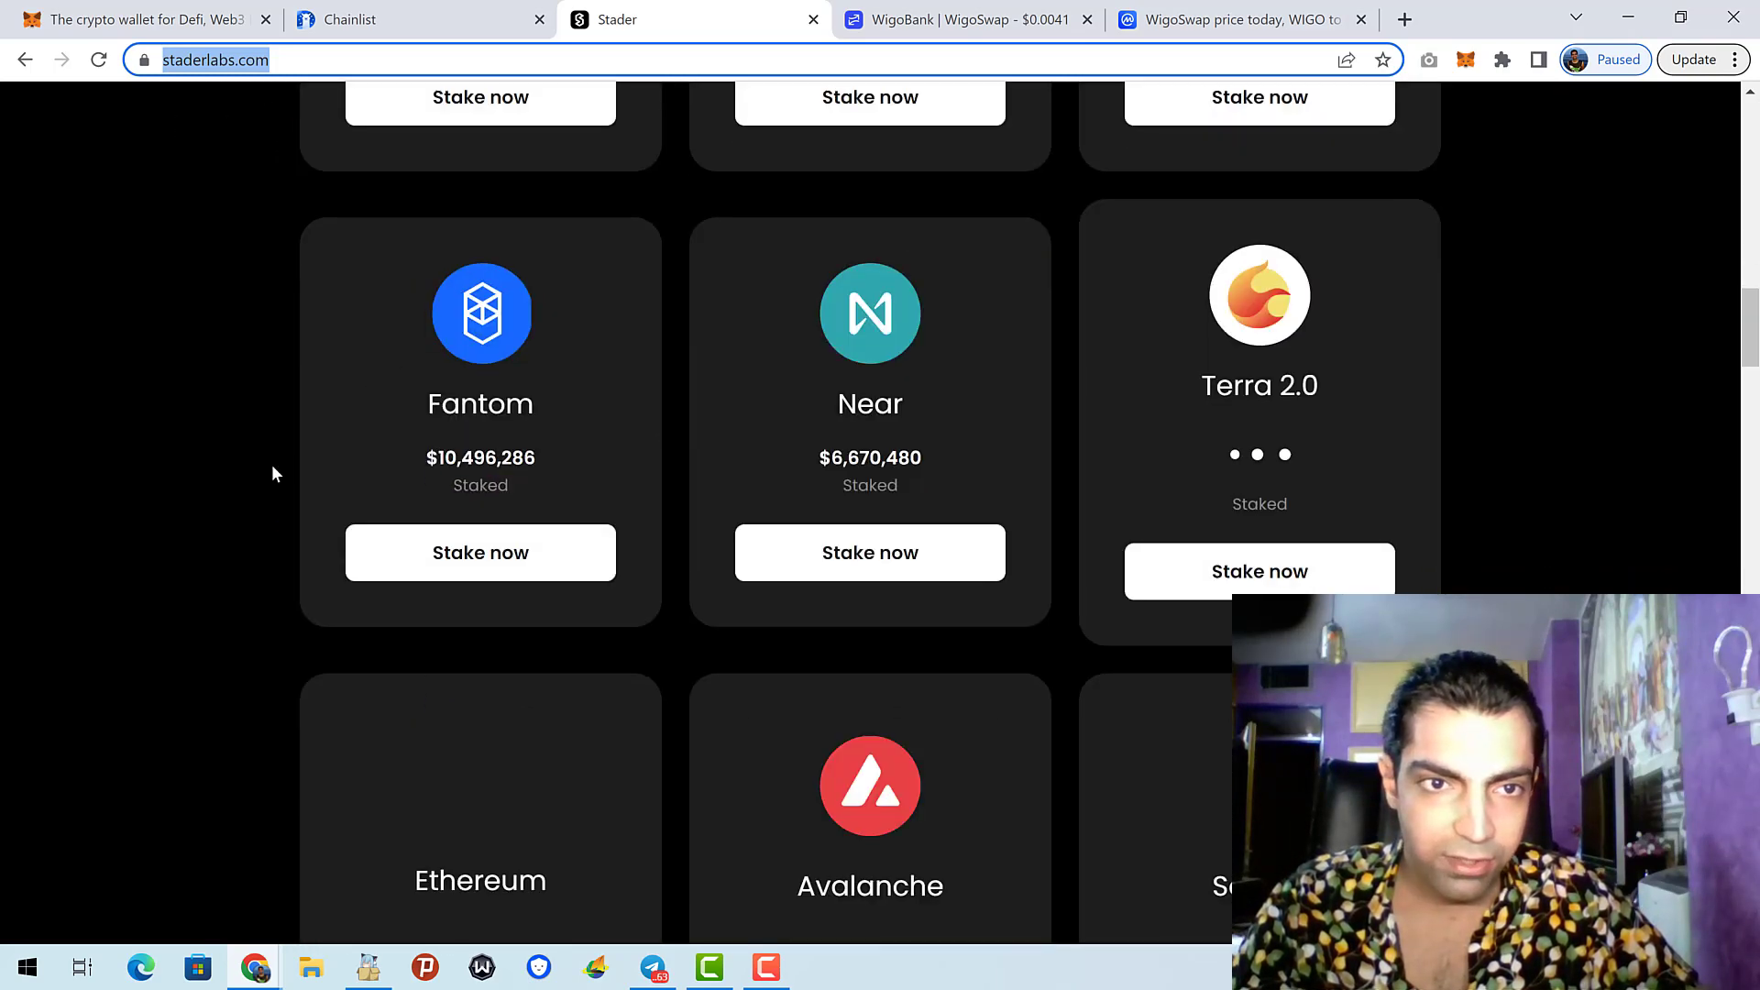
pyautogui.scroll(-4, 452, 294)
pyautogui.scroll(5, 381, 452)
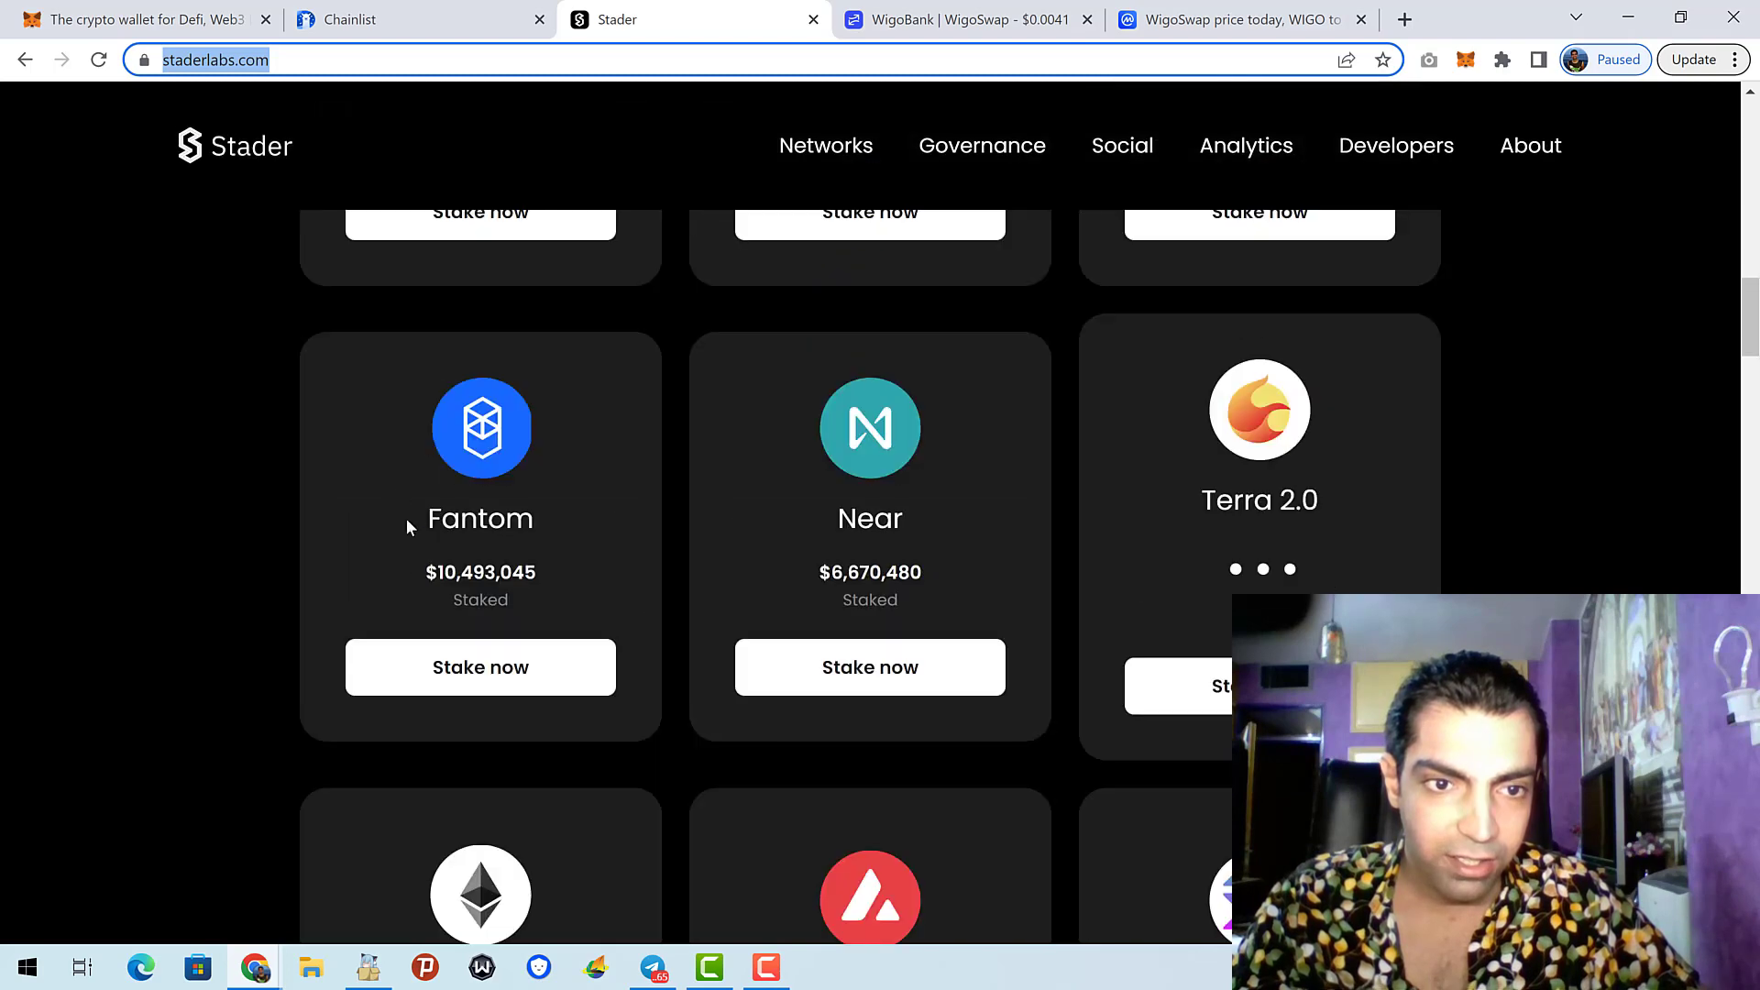
pyautogui.click(414, 686)
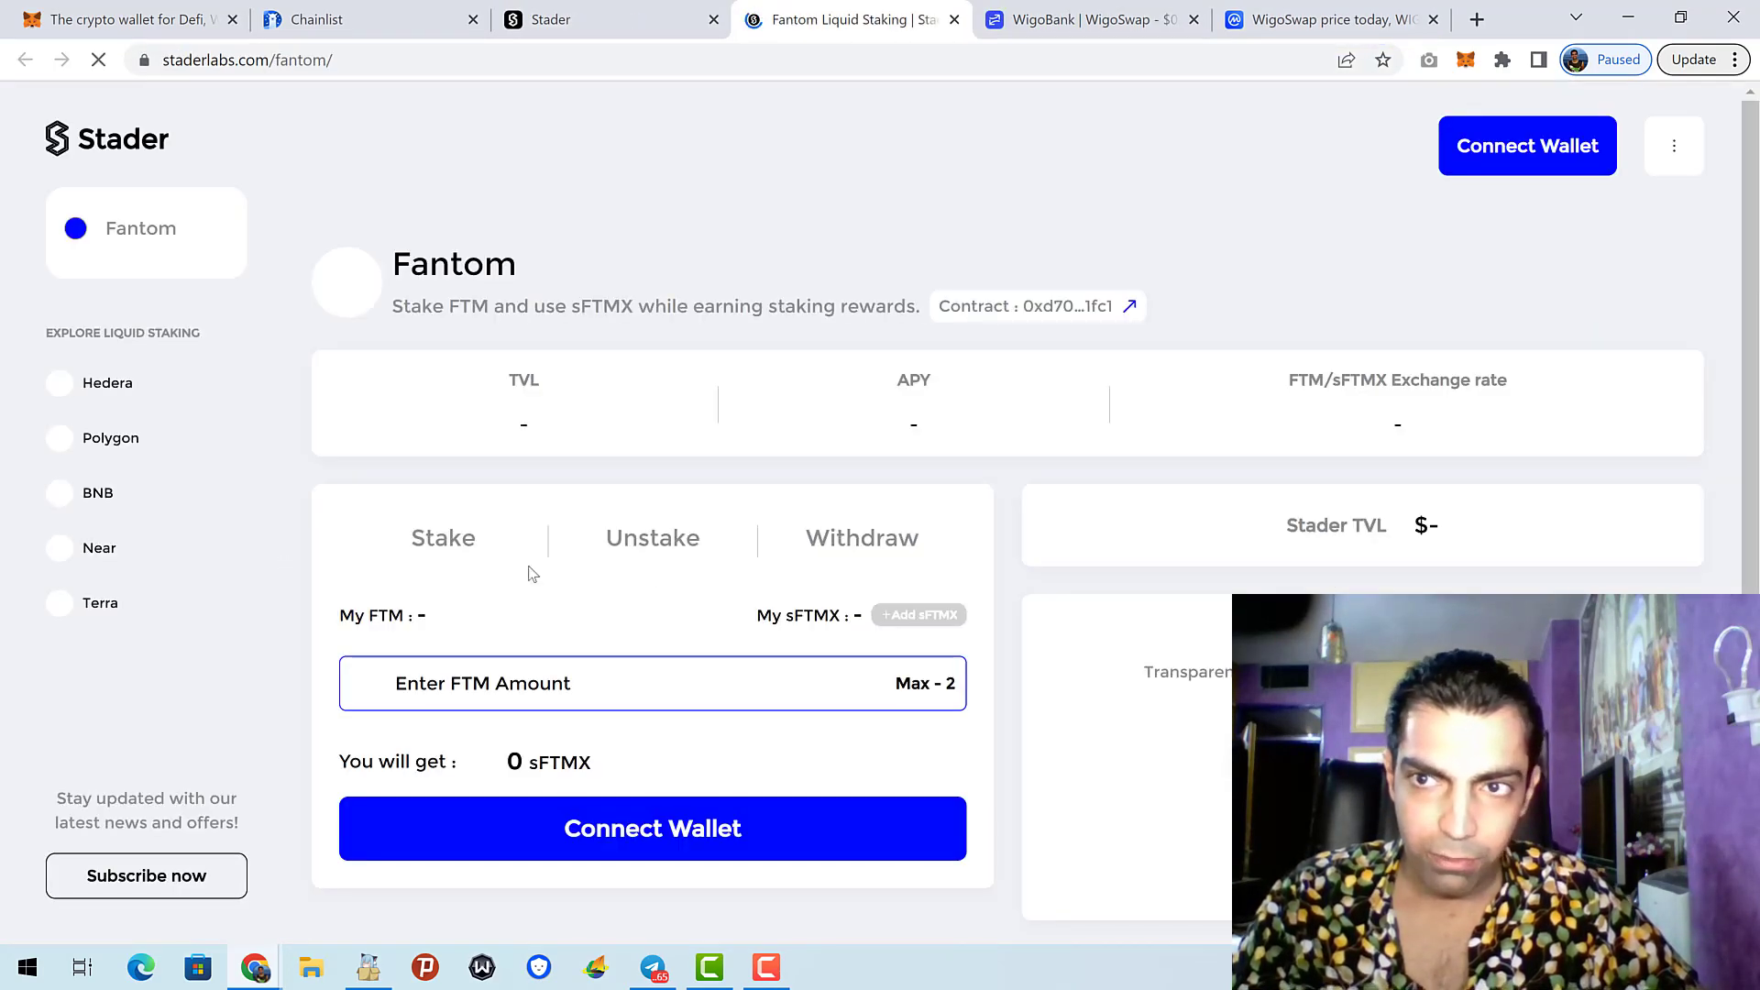
pyautogui.click(1510, 149)
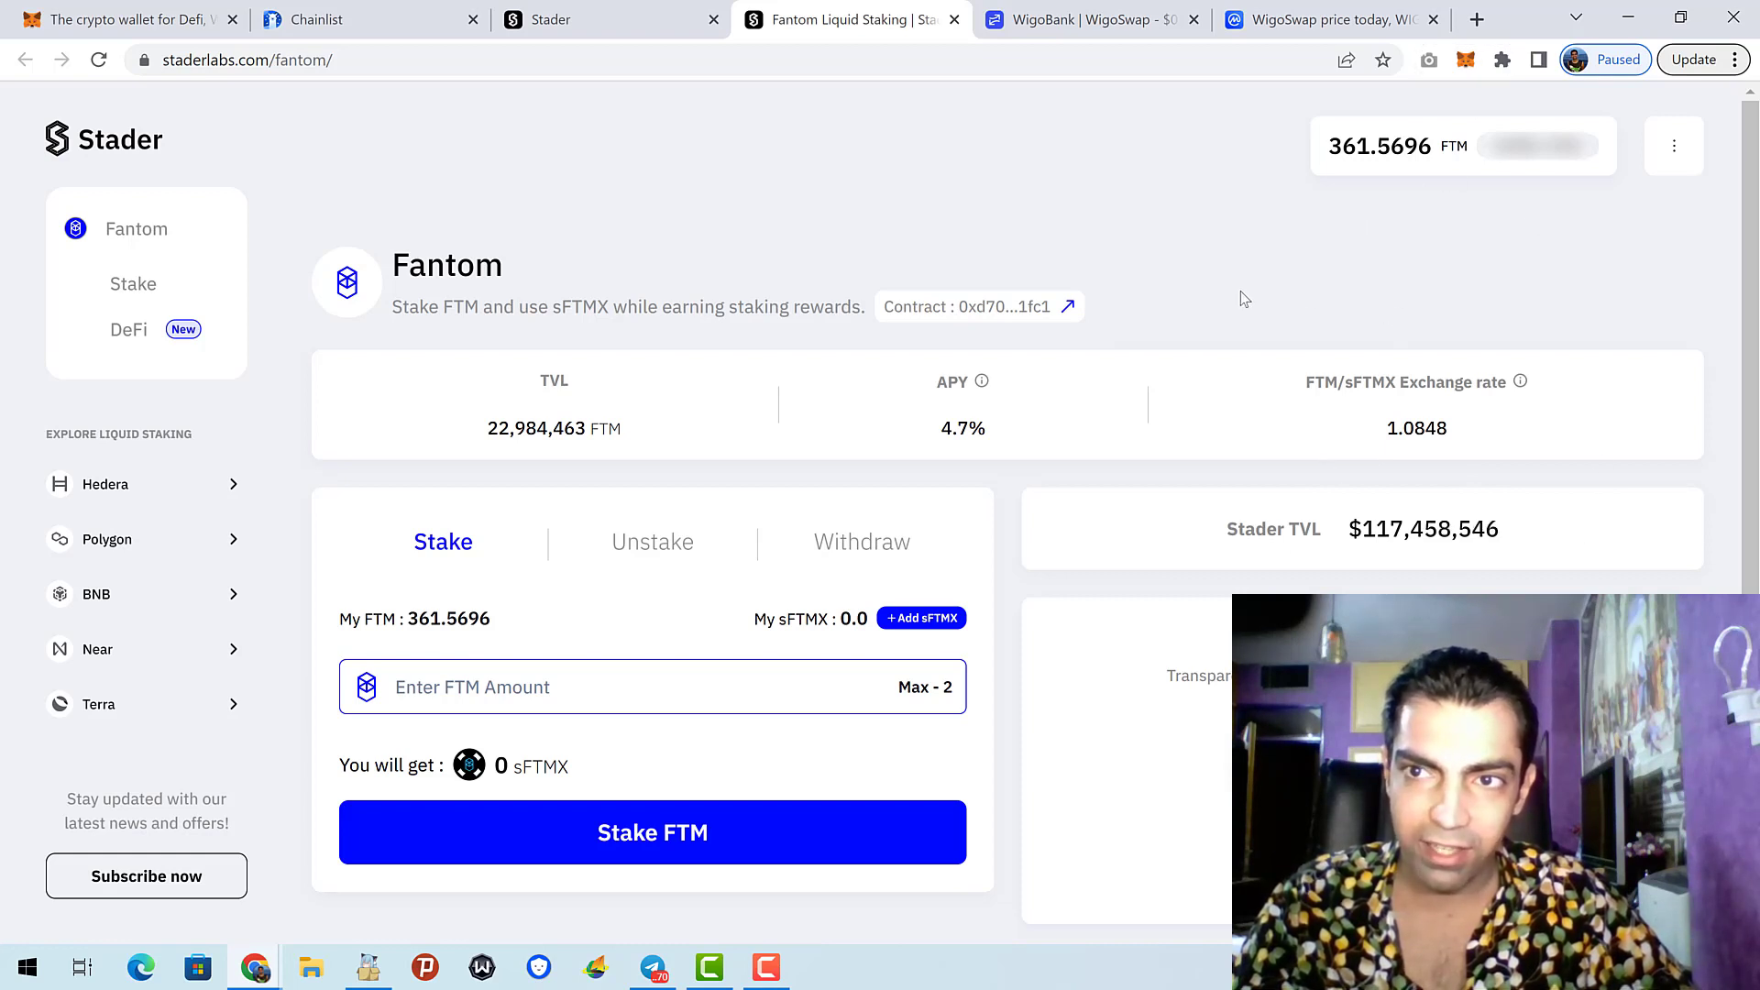
# Work out half of the available FTM balance by dividing 361 by 2 in Calculator, and close it.
pyautogui.click(589, 688)
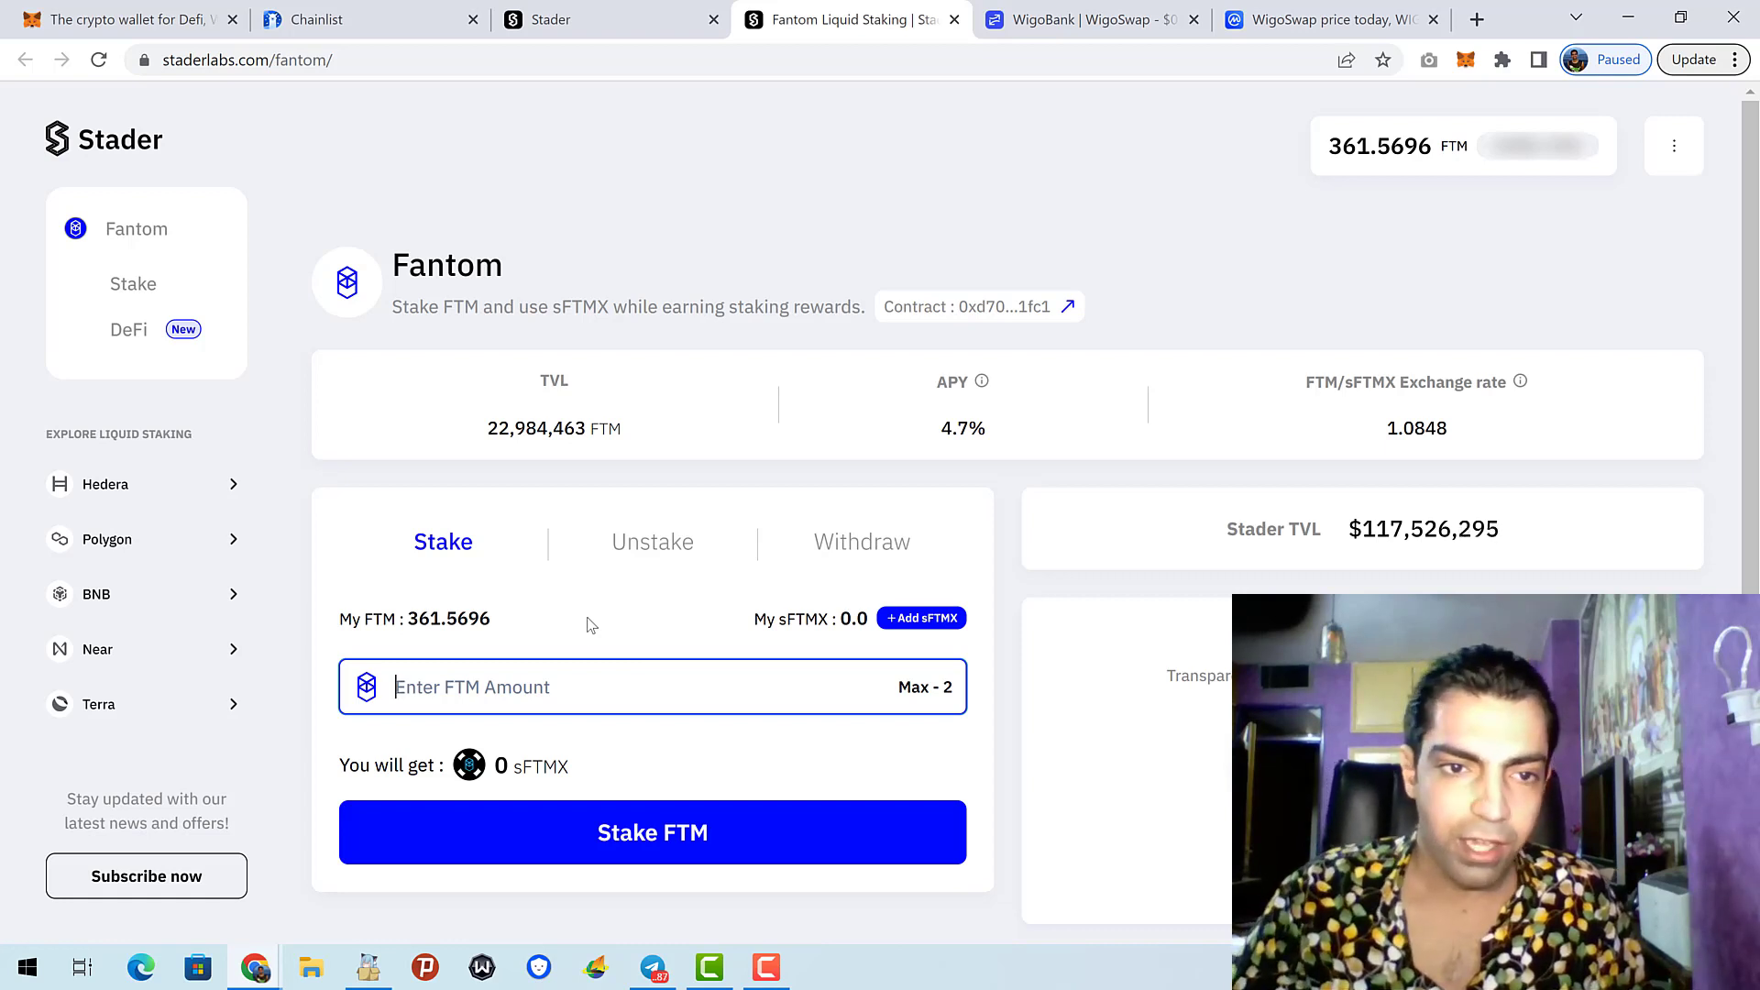
pyautogui.moveTo(409, 618); pyautogui.dragTo(516, 624)
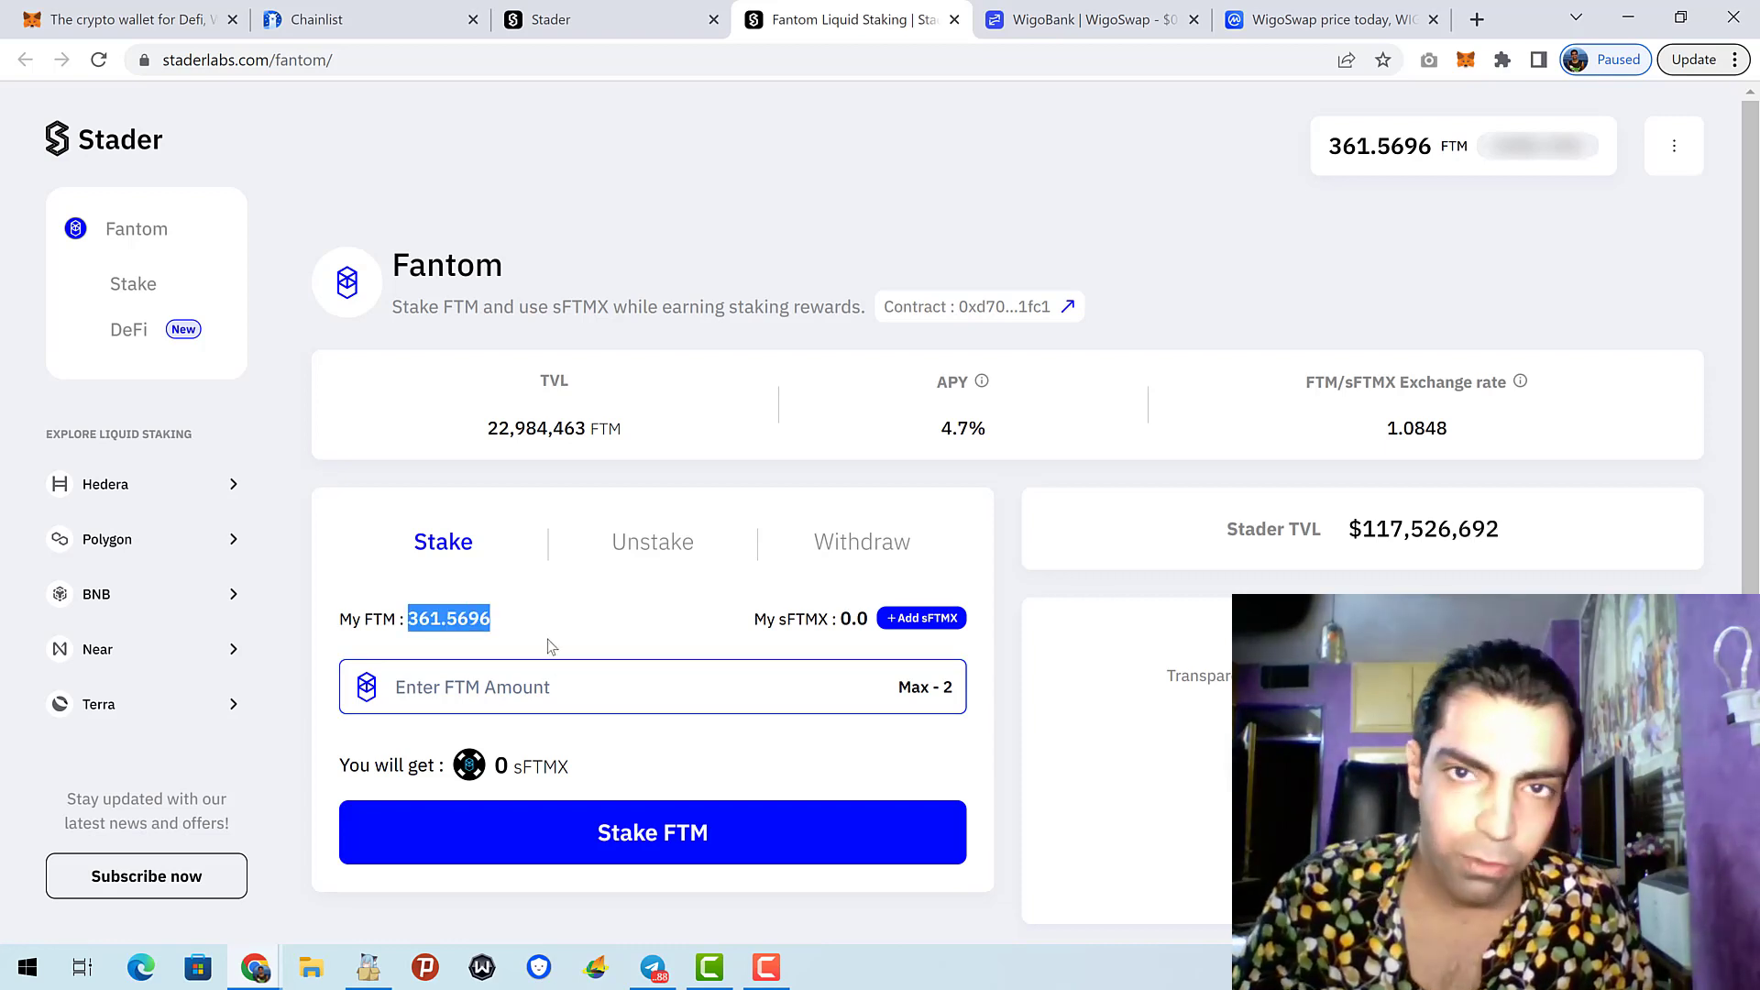
pyautogui.click(574, 701)
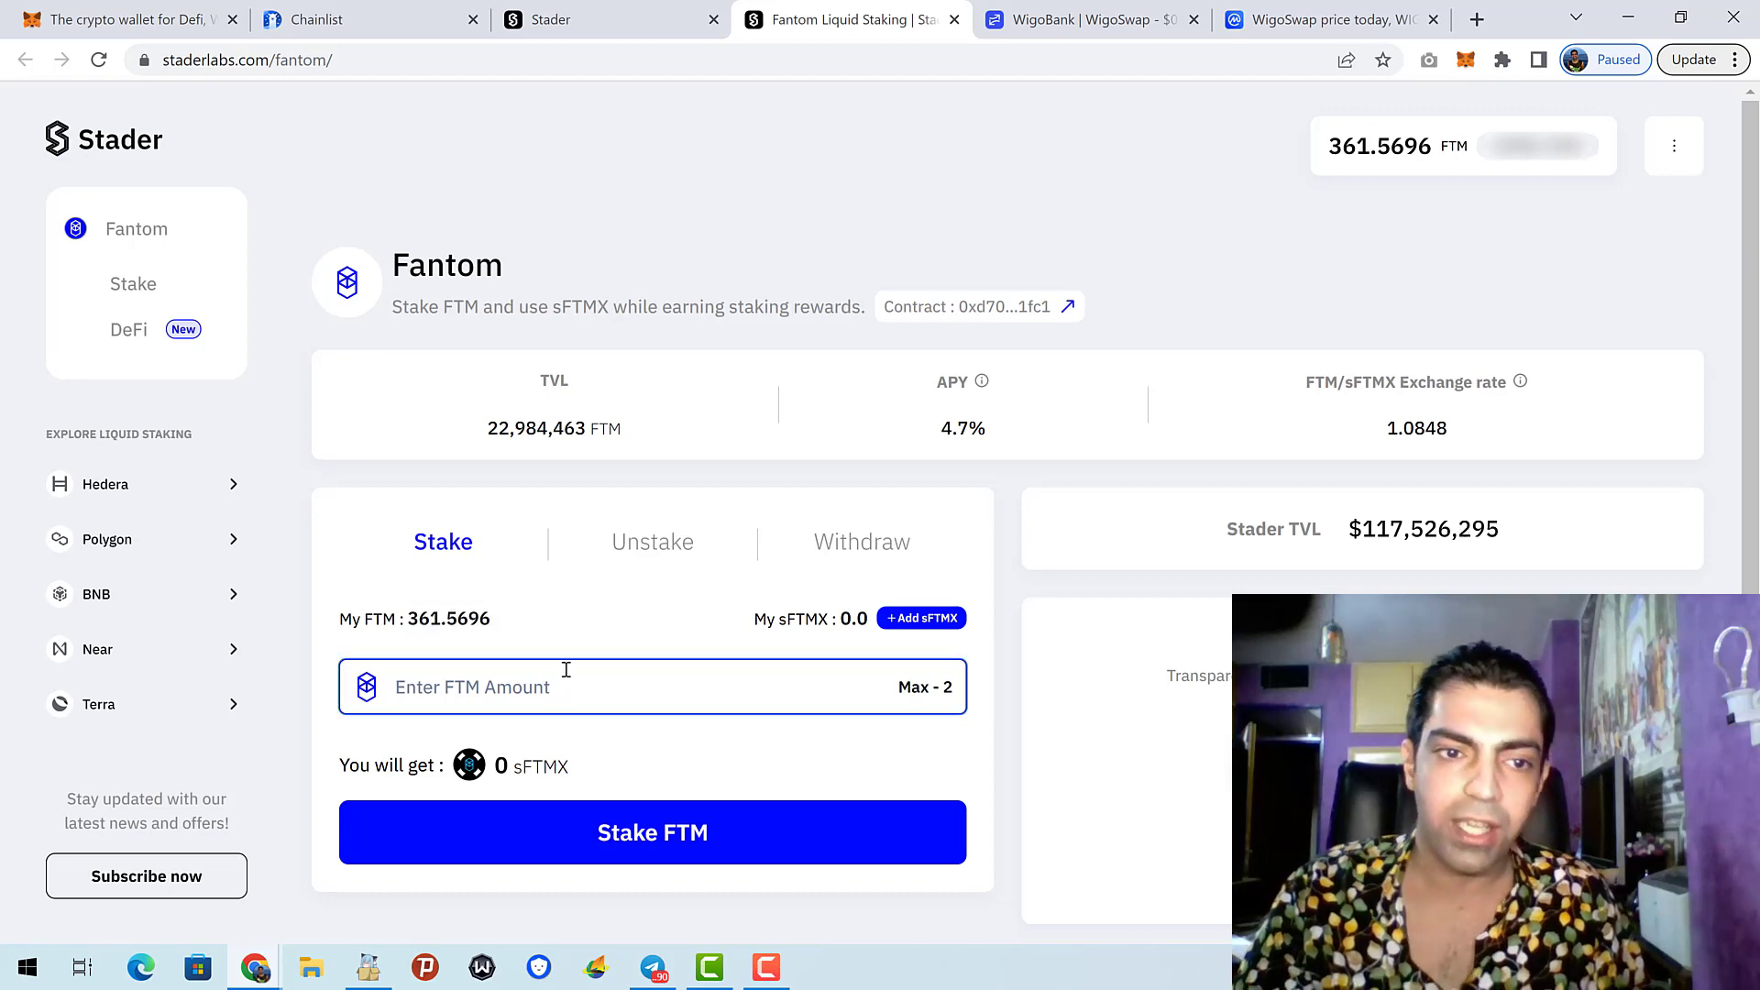
pyautogui.press('super')
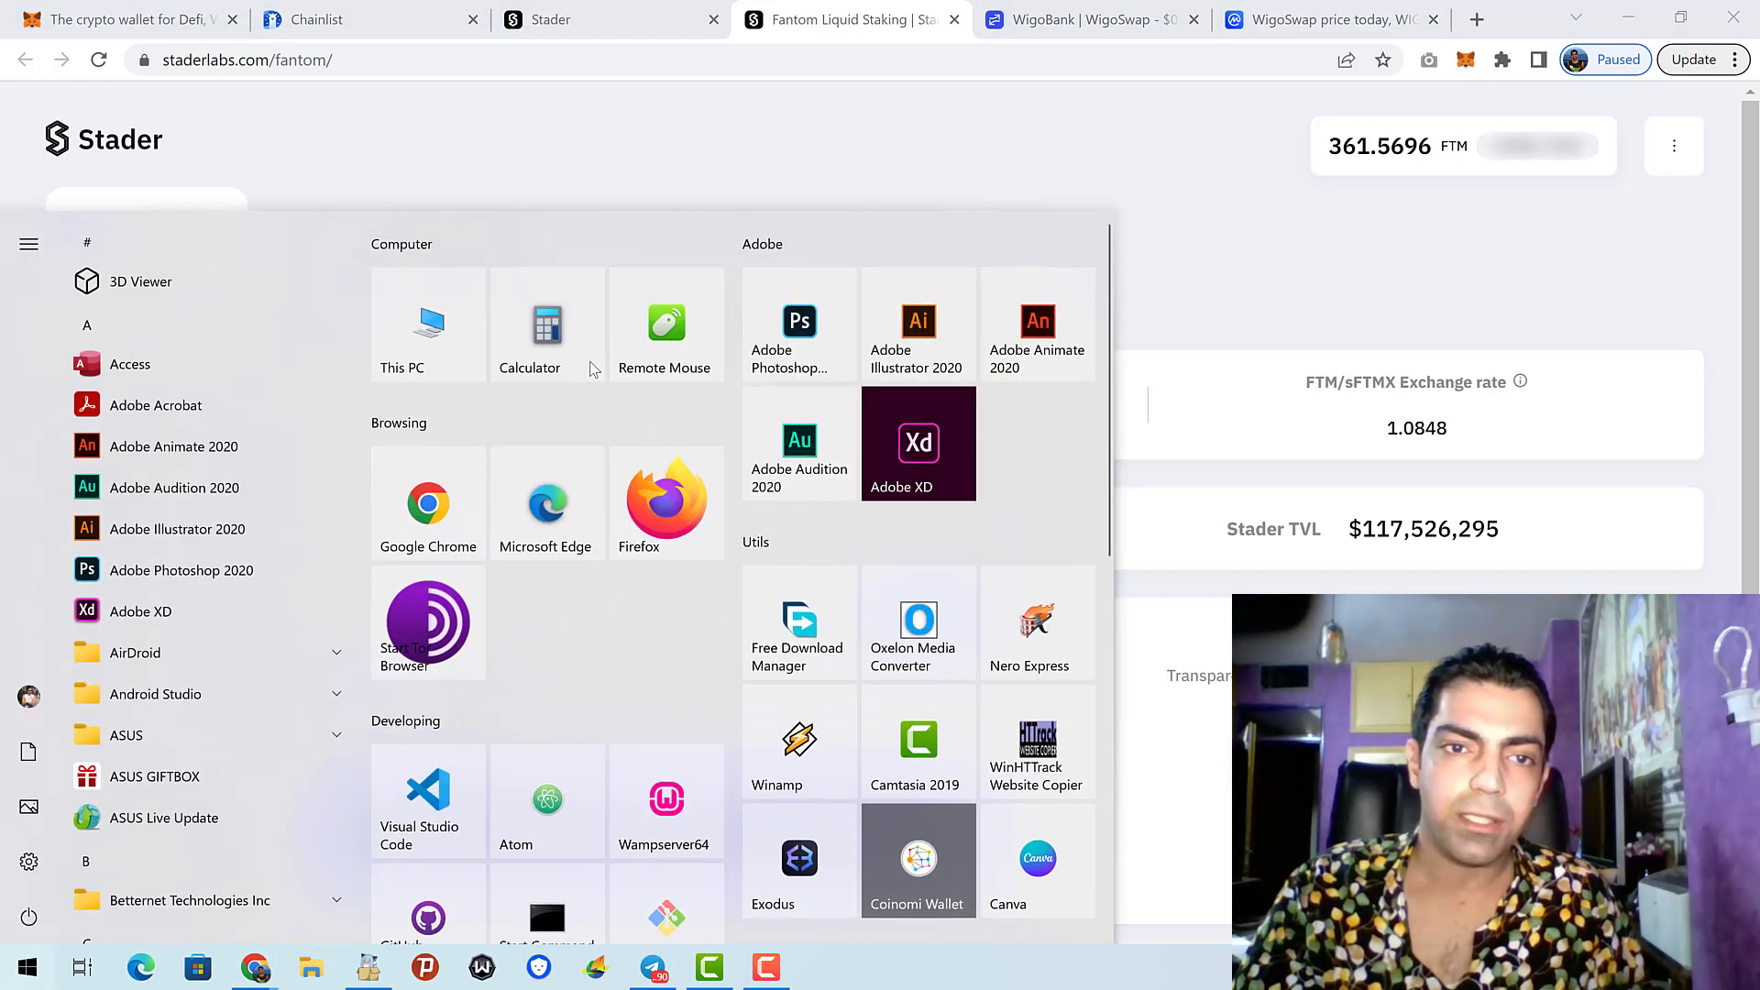
pyautogui.click(550, 330)
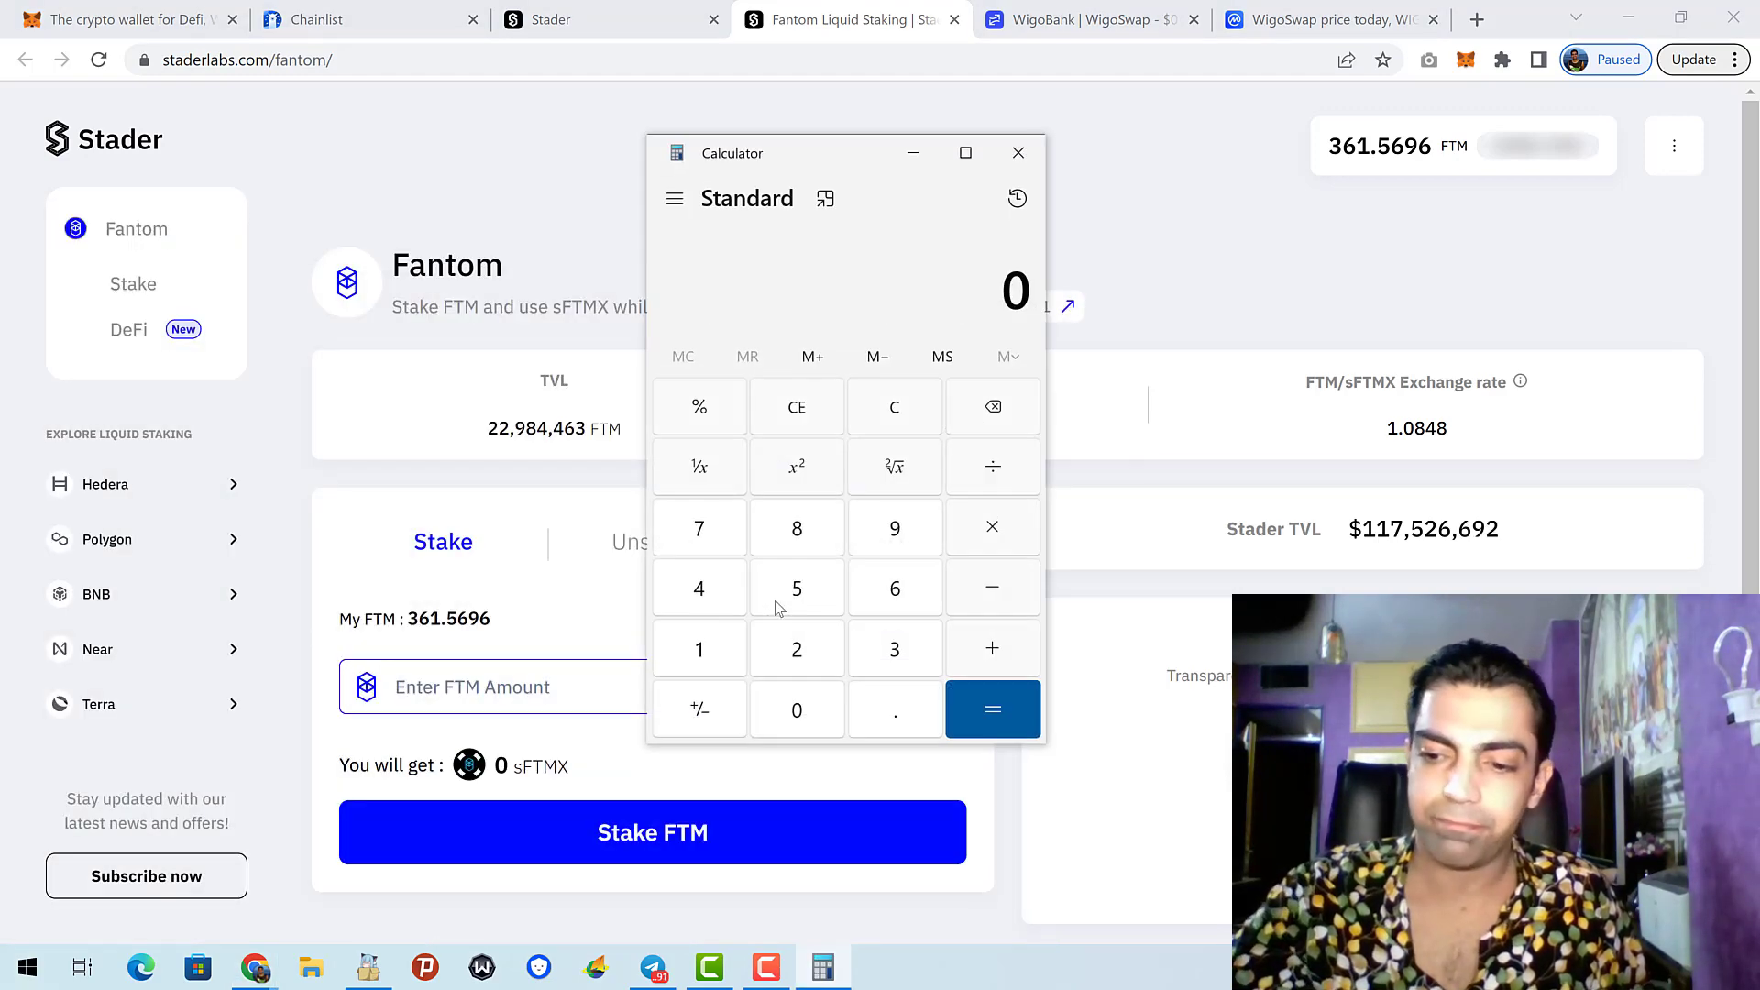
pyautogui.write('361')
pyautogui.write('/2')
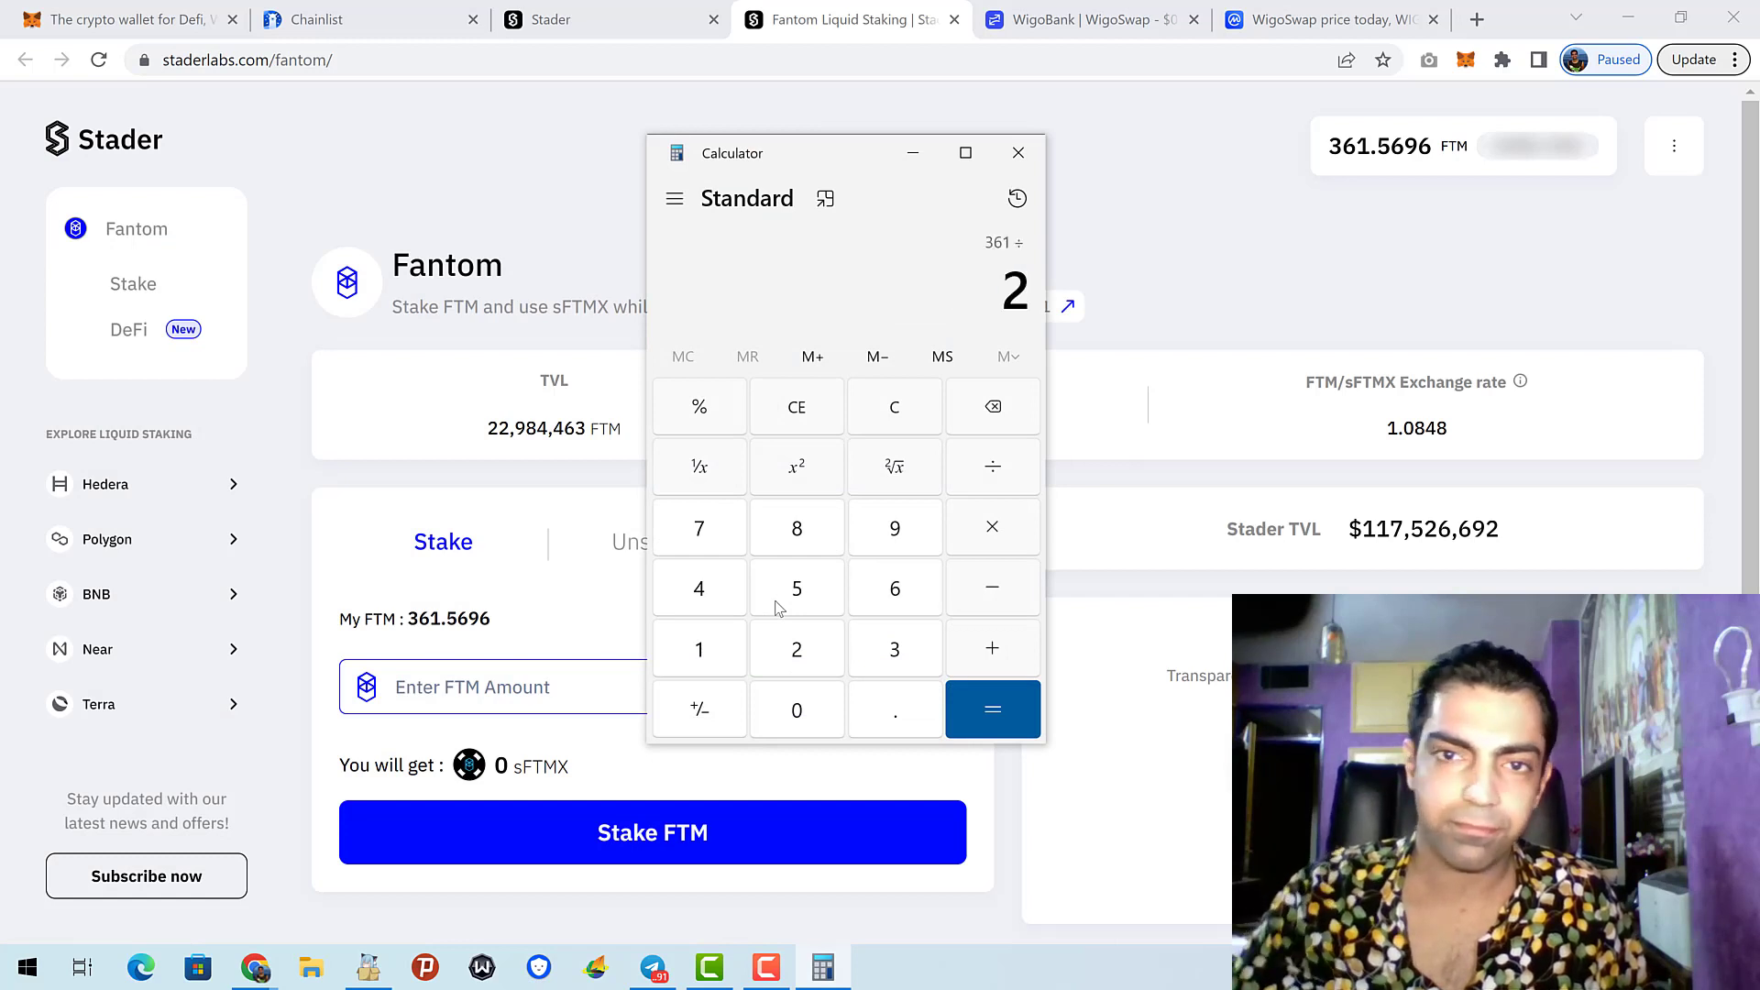
pyautogui.press('Return')
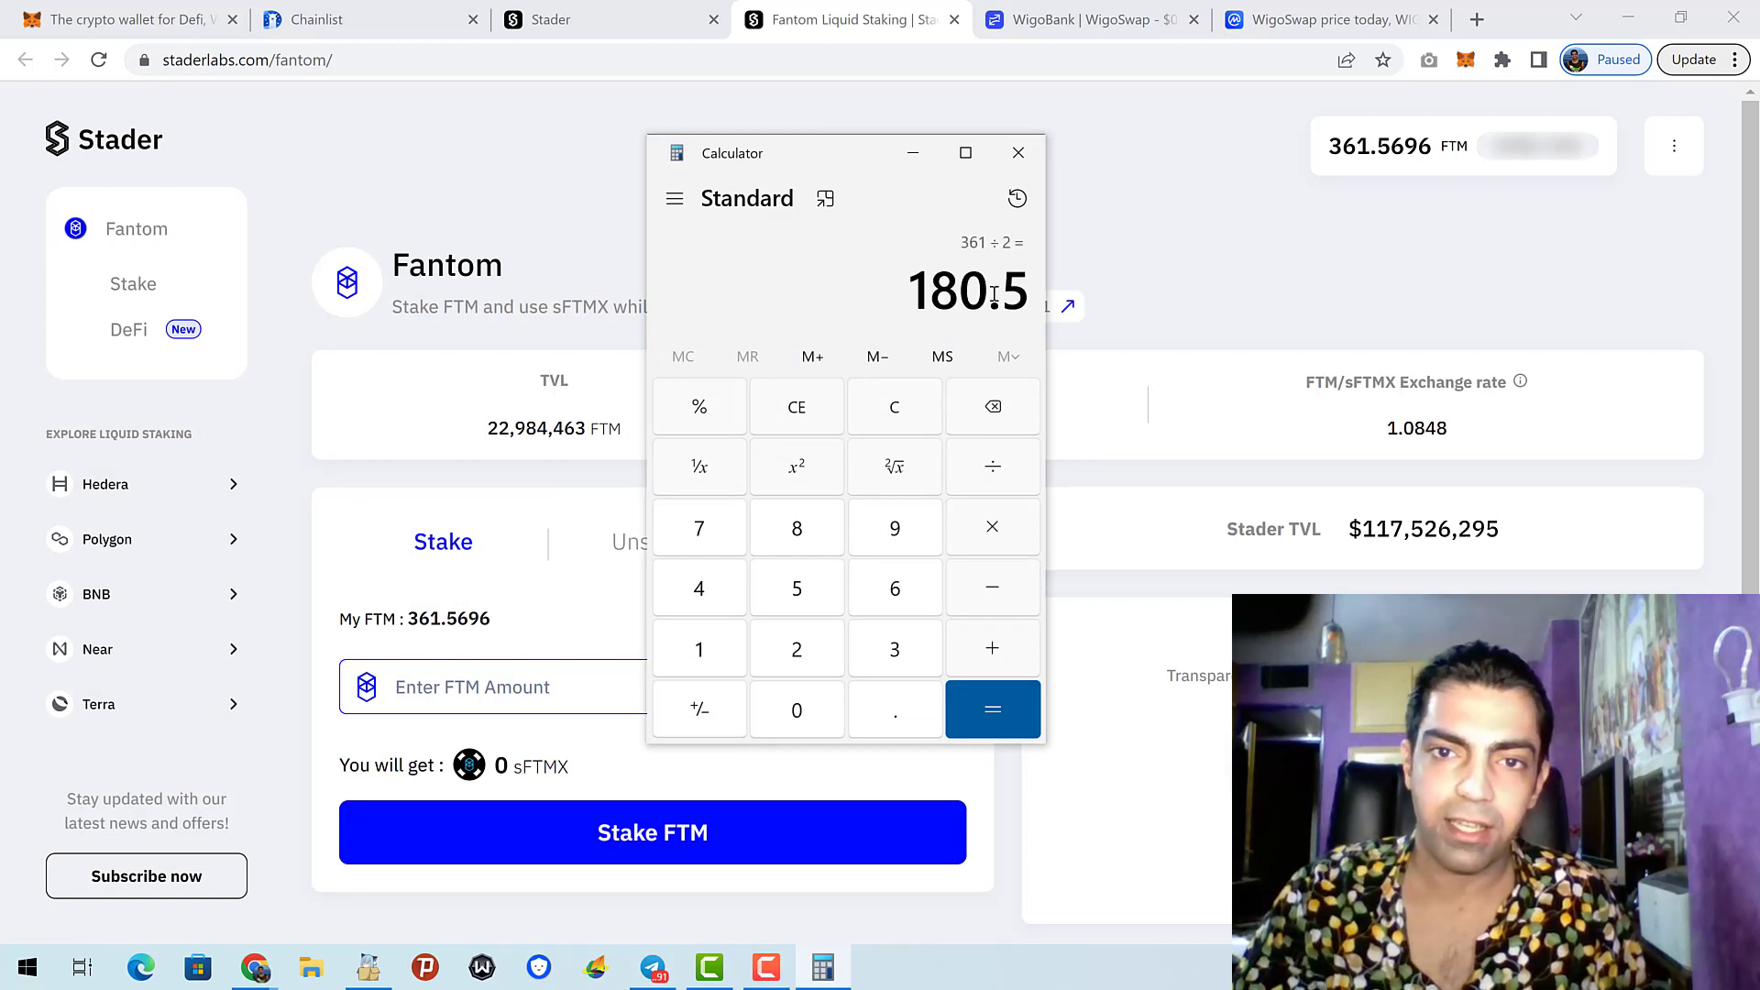
pyautogui.click(1018, 152)
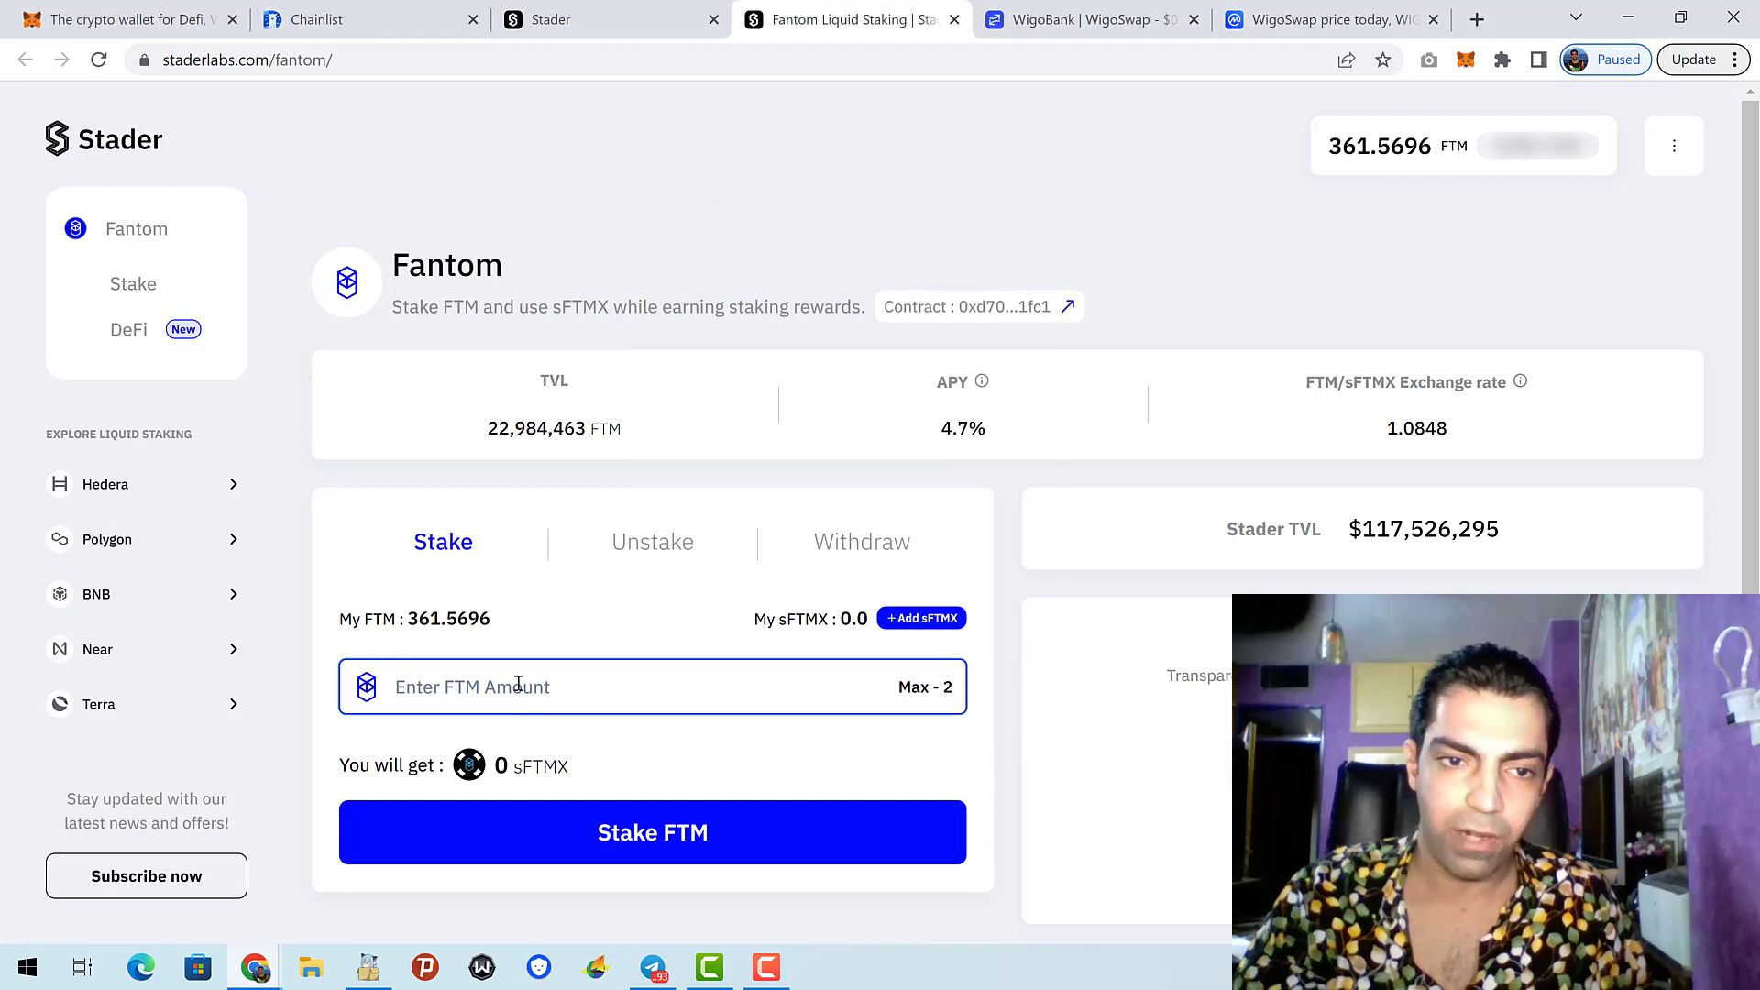
# Enter 180 as the FTM amount to stake and review the sFTMX return and the APY.
pyautogui.write('180')
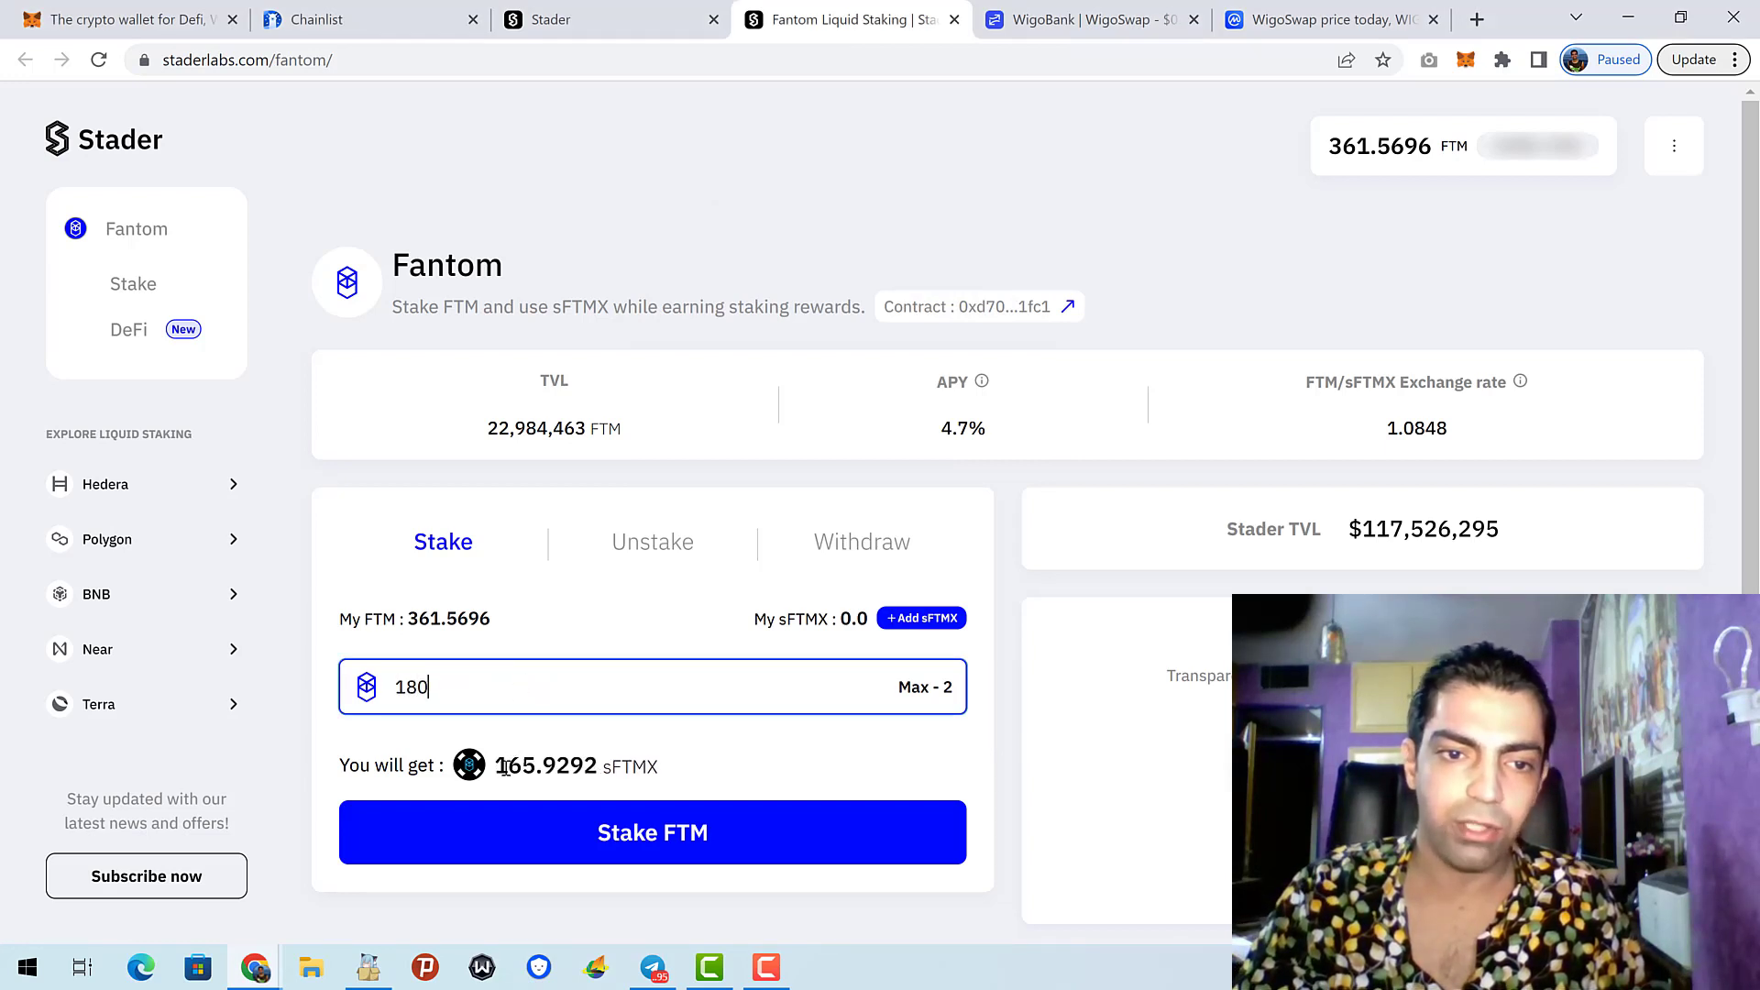
pyautogui.moveTo(499, 768); pyautogui.dragTo(655, 768)
pyautogui.click(630, 770)
pyautogui.click(701, 768)
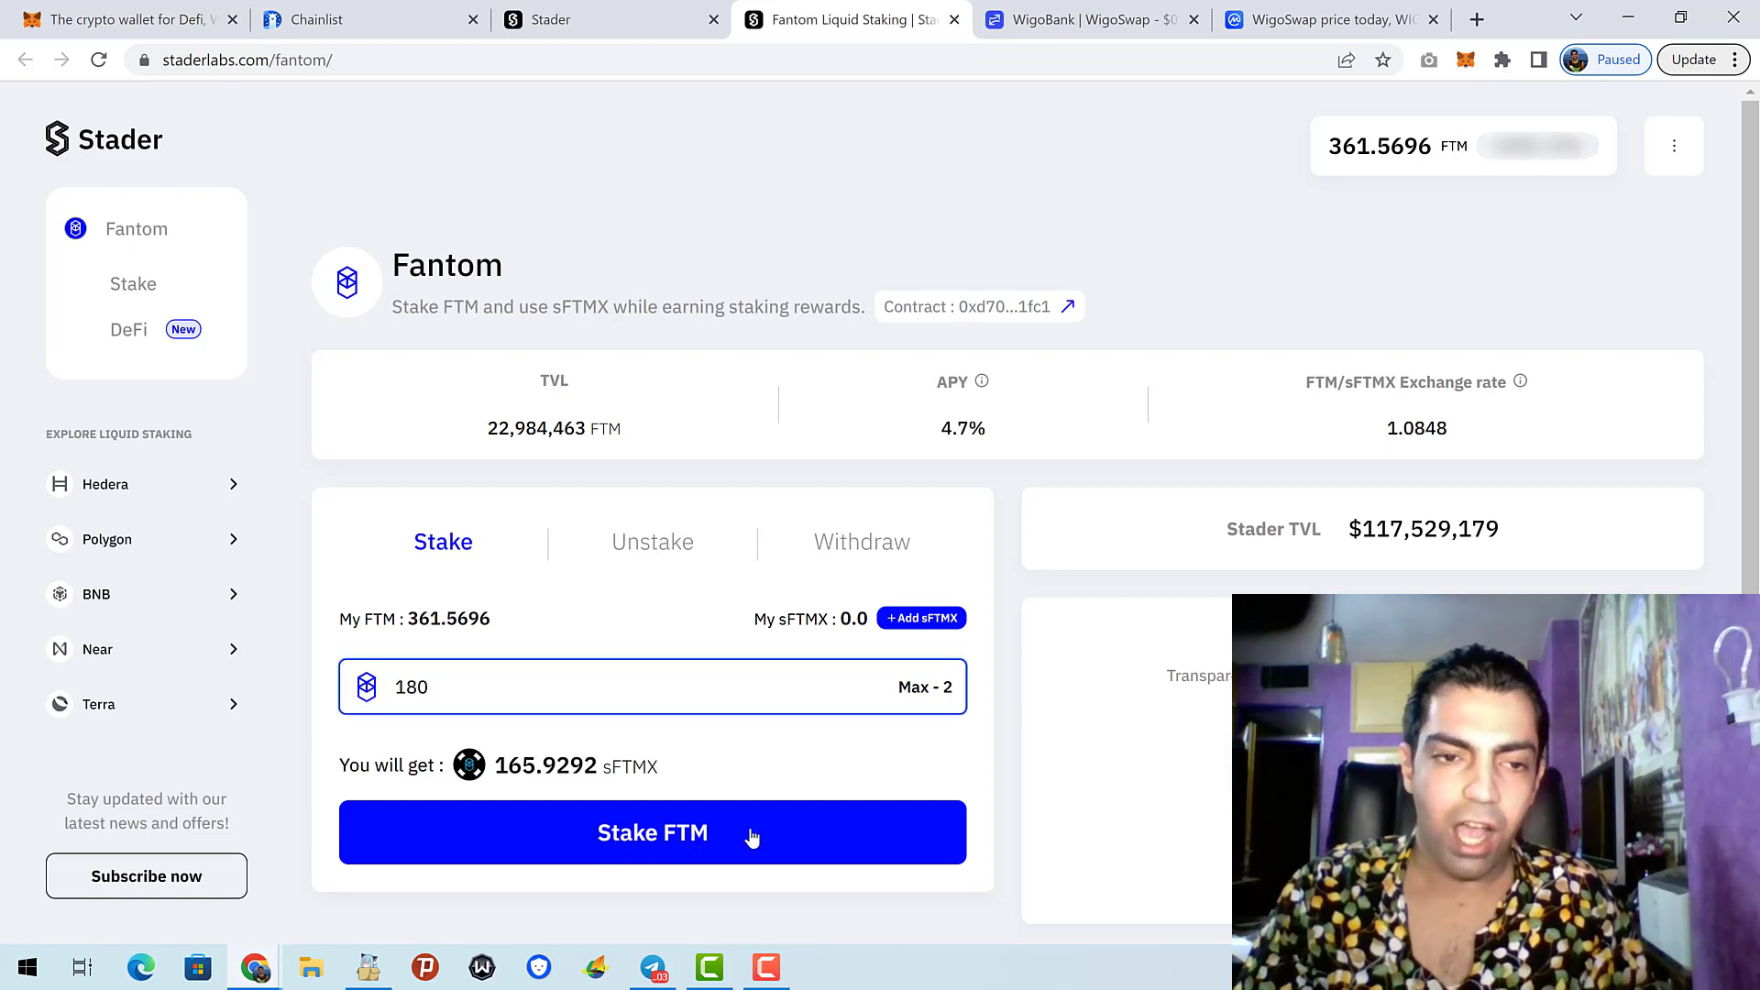
pyautogui.moveTo(434, 686); pyautogui.dragTo(382, 685)
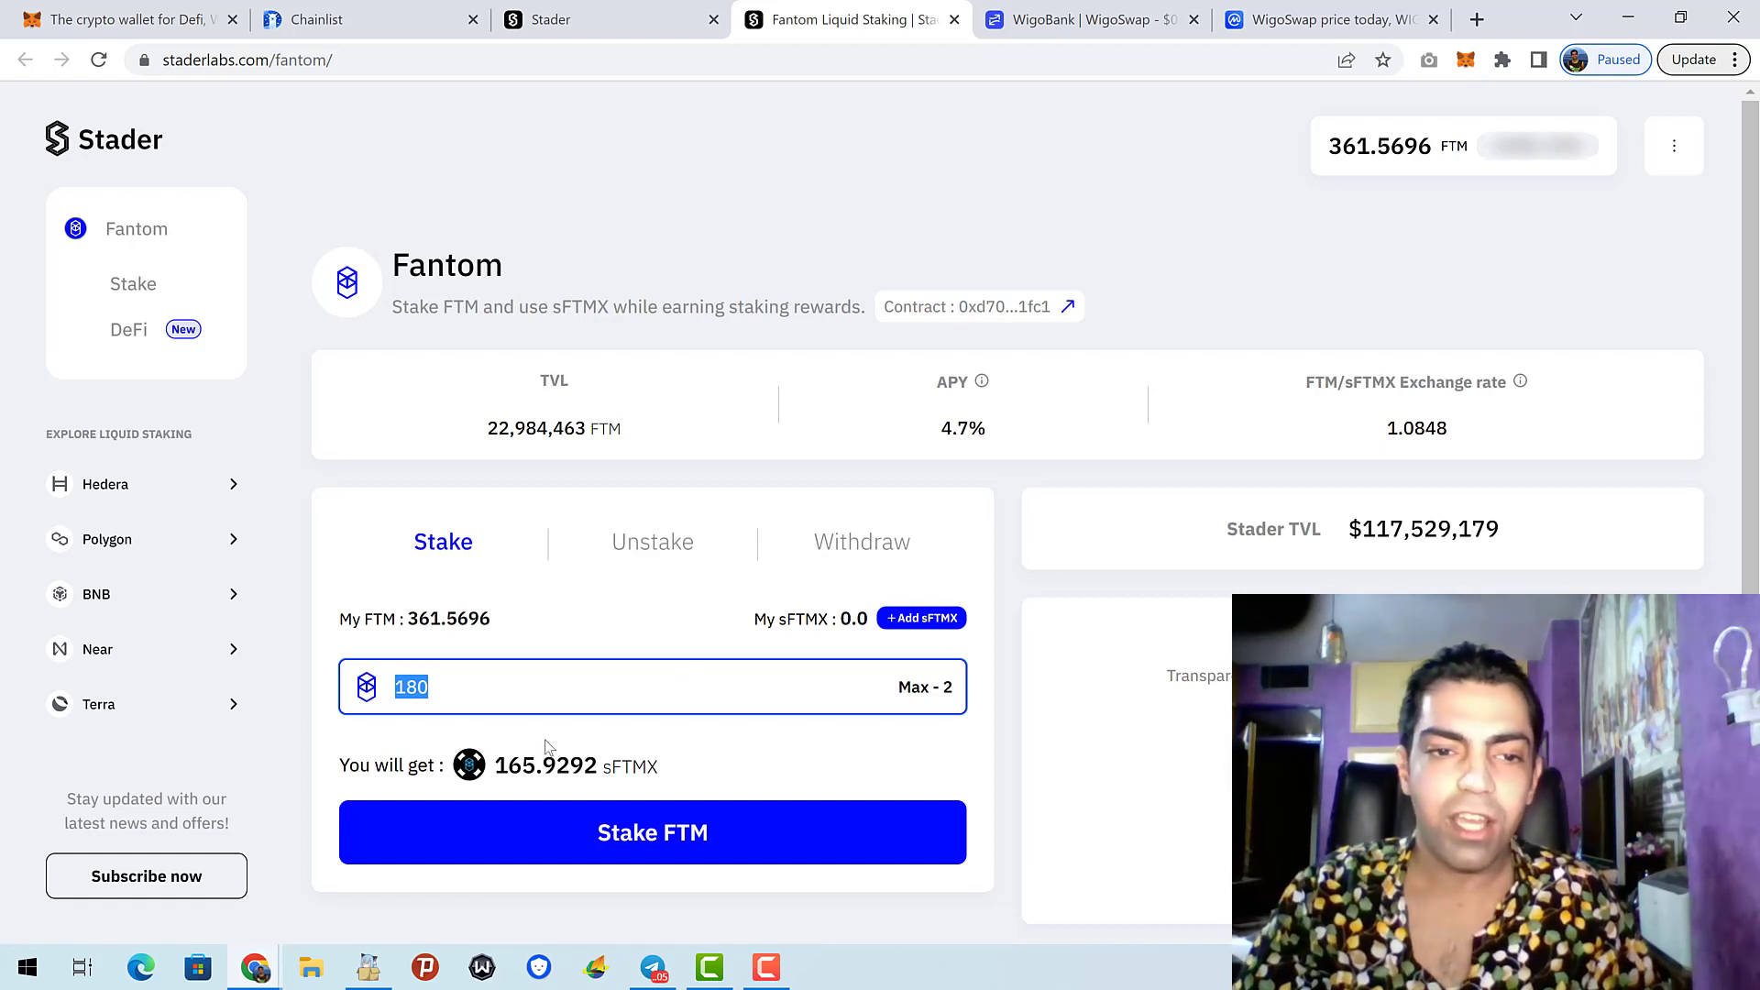
pyautogui.moveTo(496, 768); pyautogui.dragTo(543, 770)
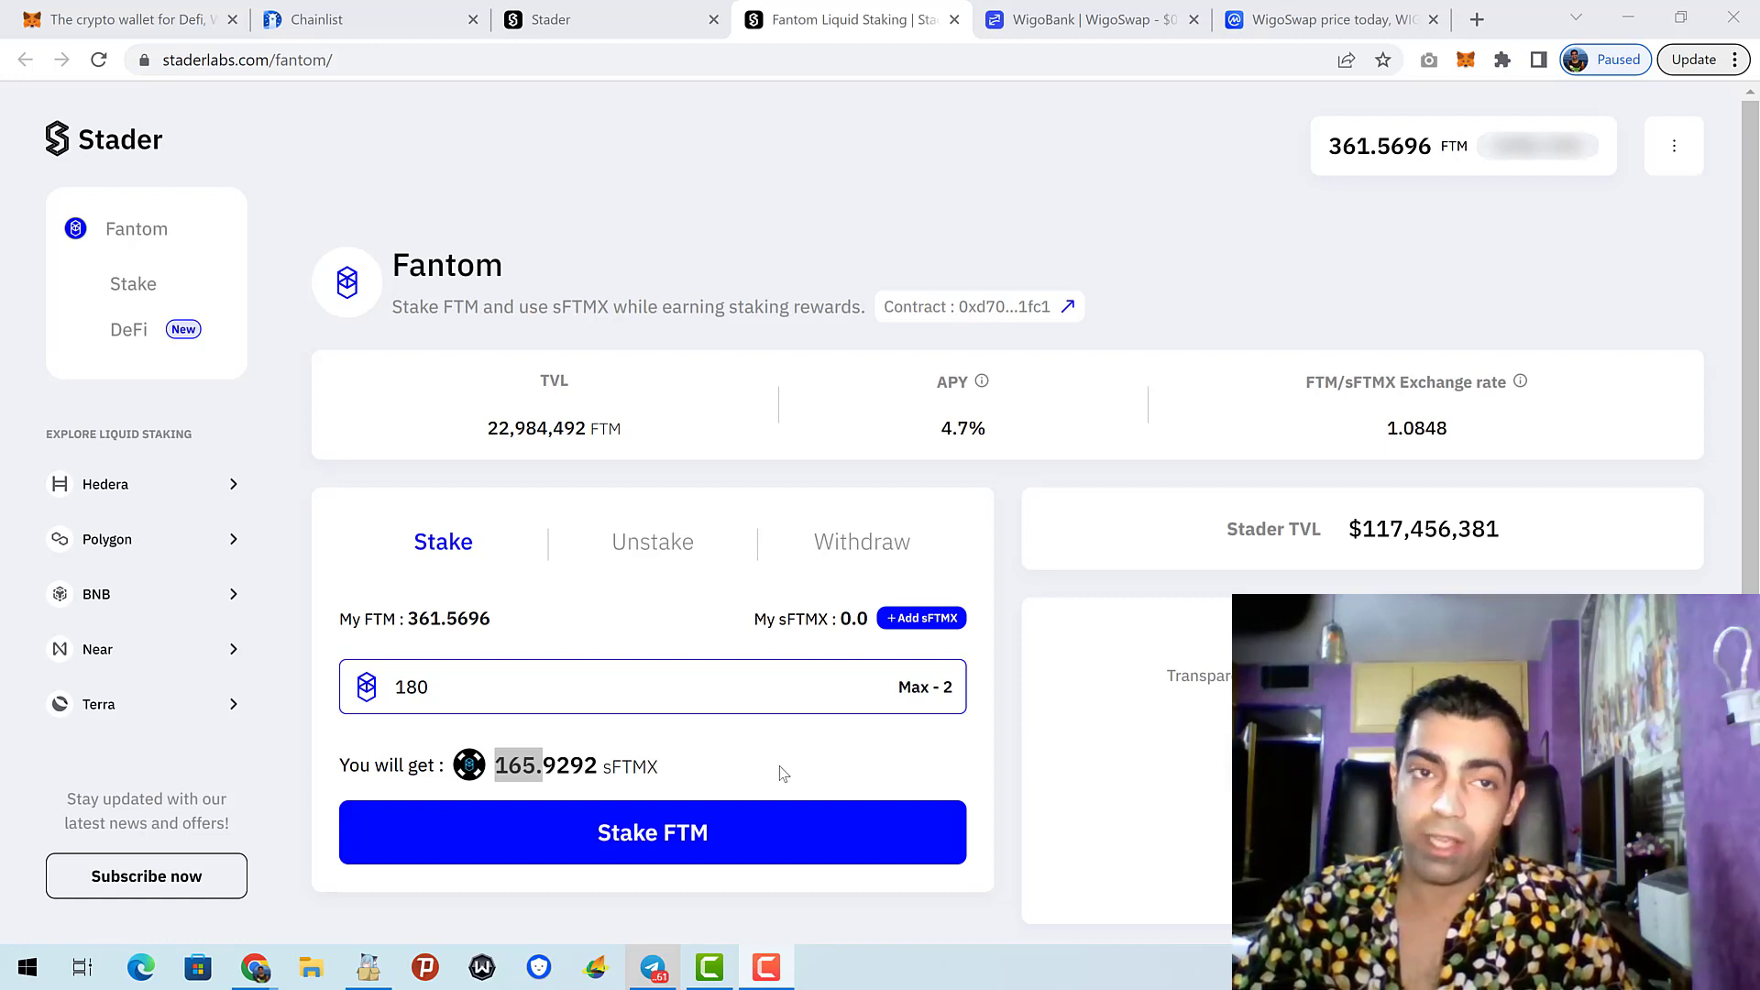
pyautogui.moveTo(941, 429); pyautogui.dragTo(988, 429)
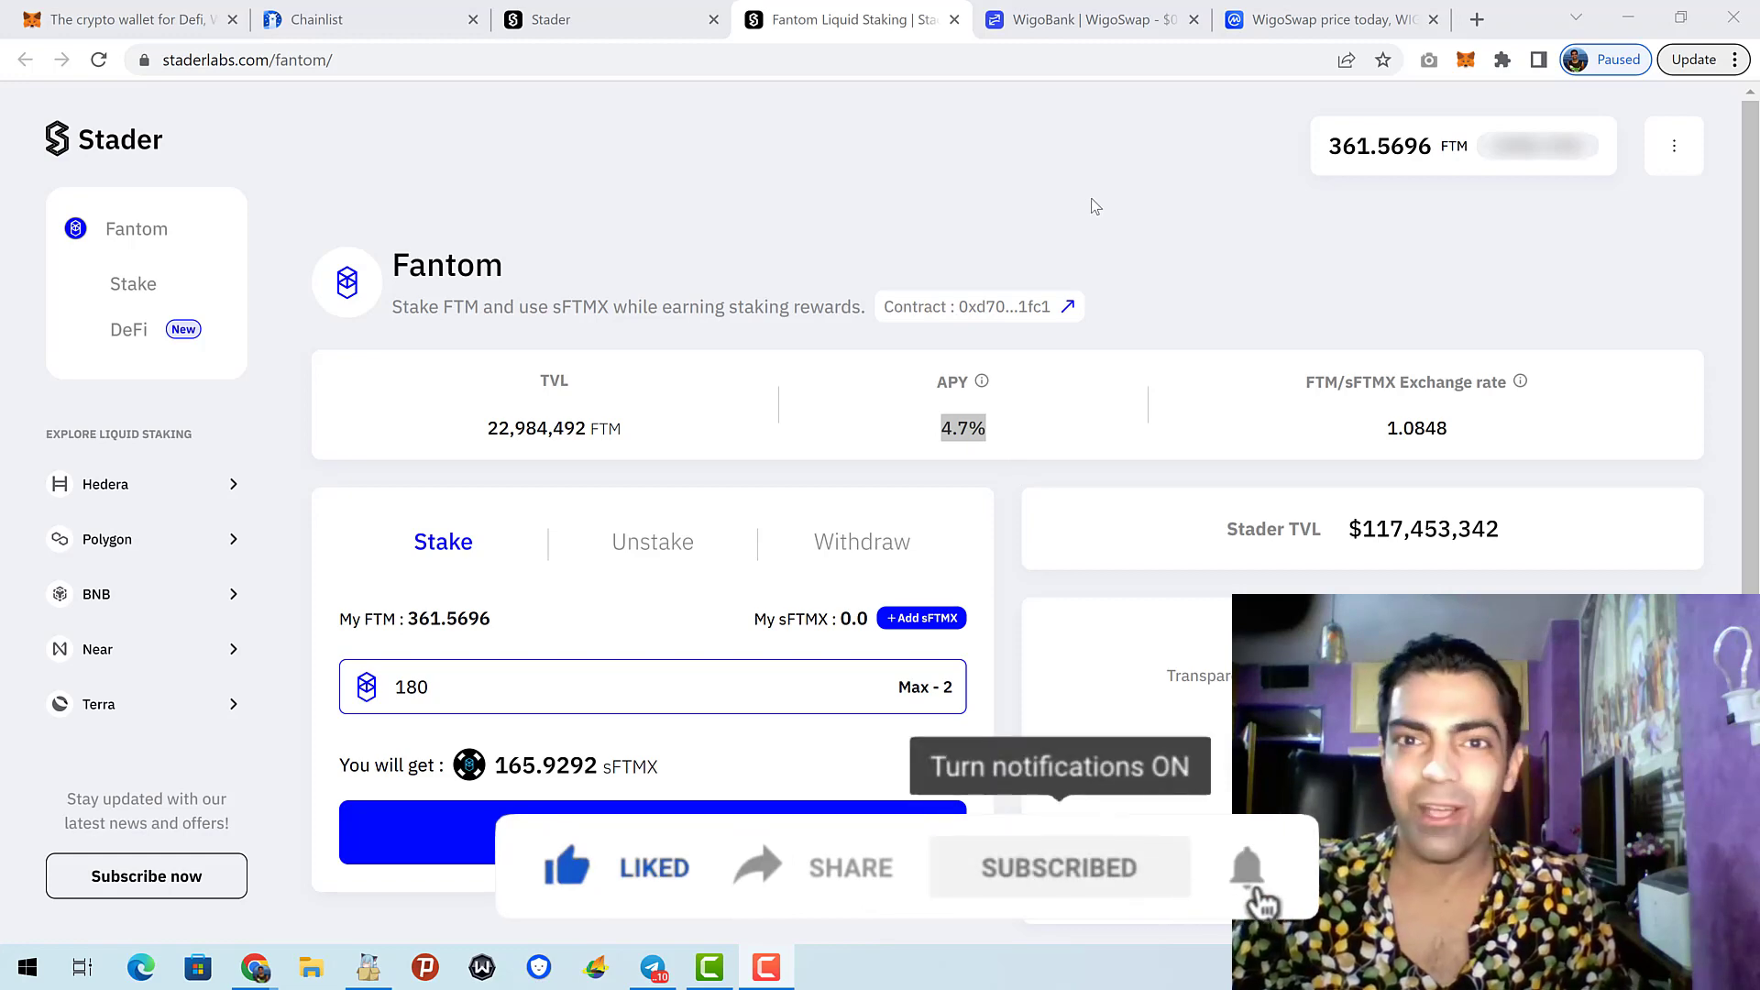
# Switch to WigoSwap and open the Add Liquidity form from its Liquidity page.
pyautogui.click(1082, 19)
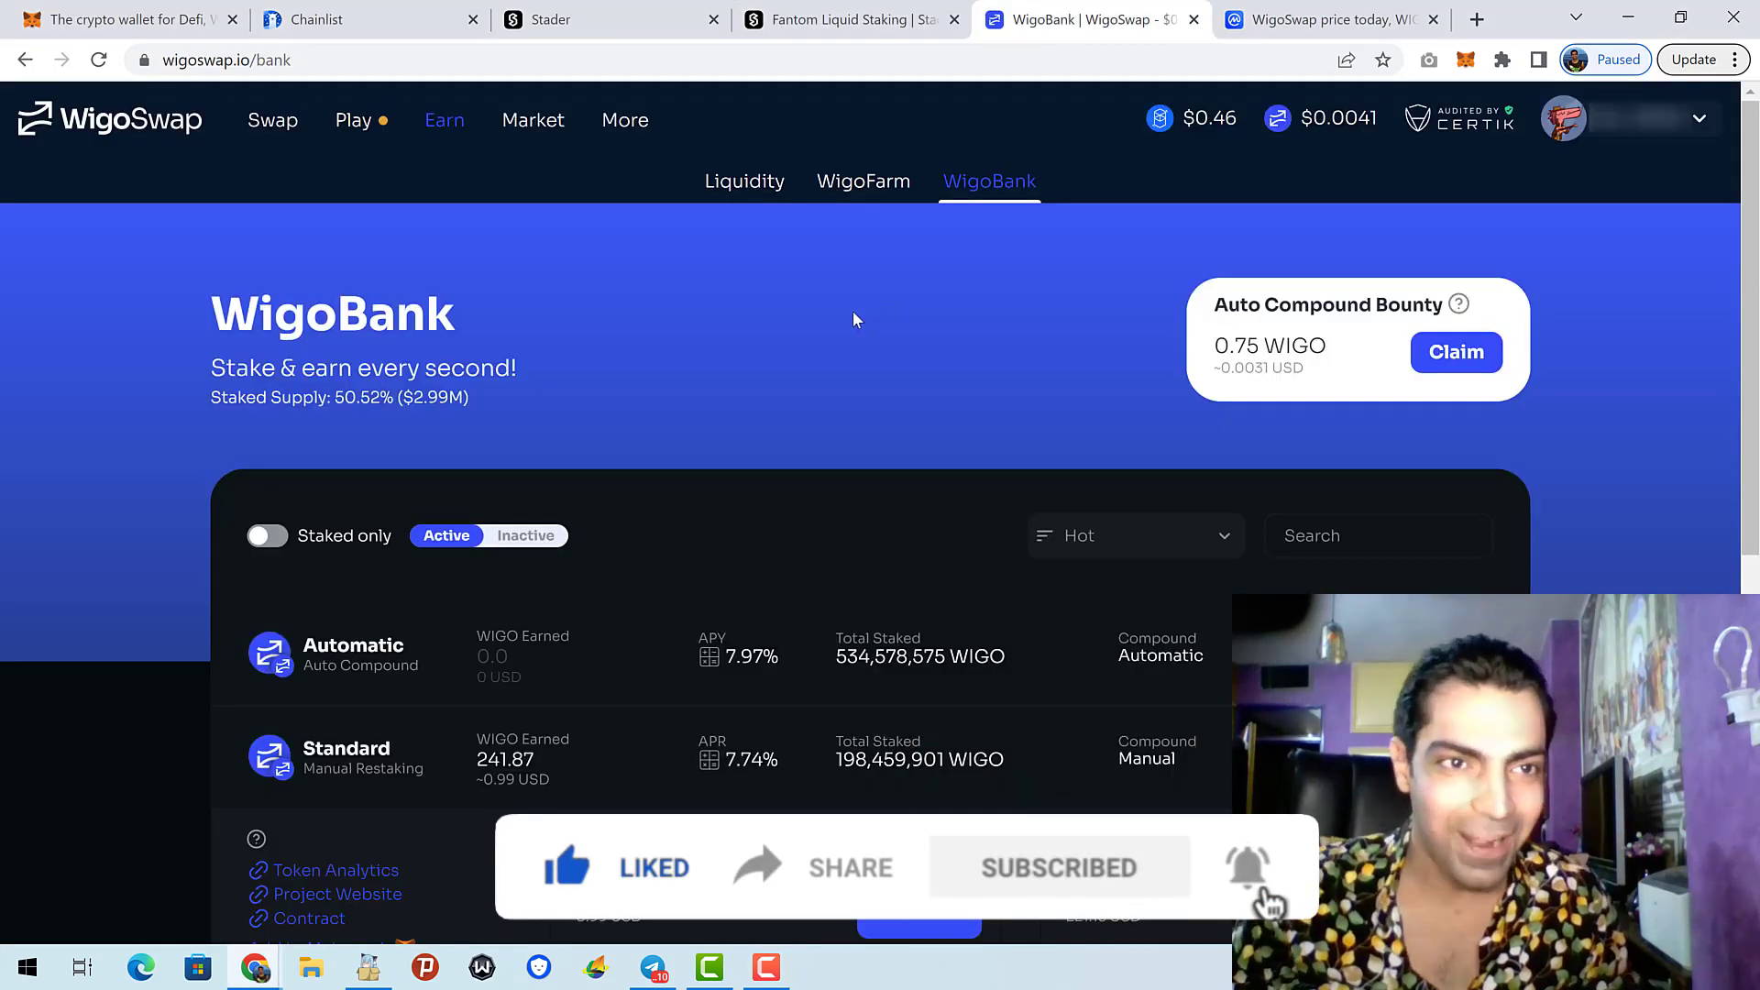
pyautogui.click(176, 66)
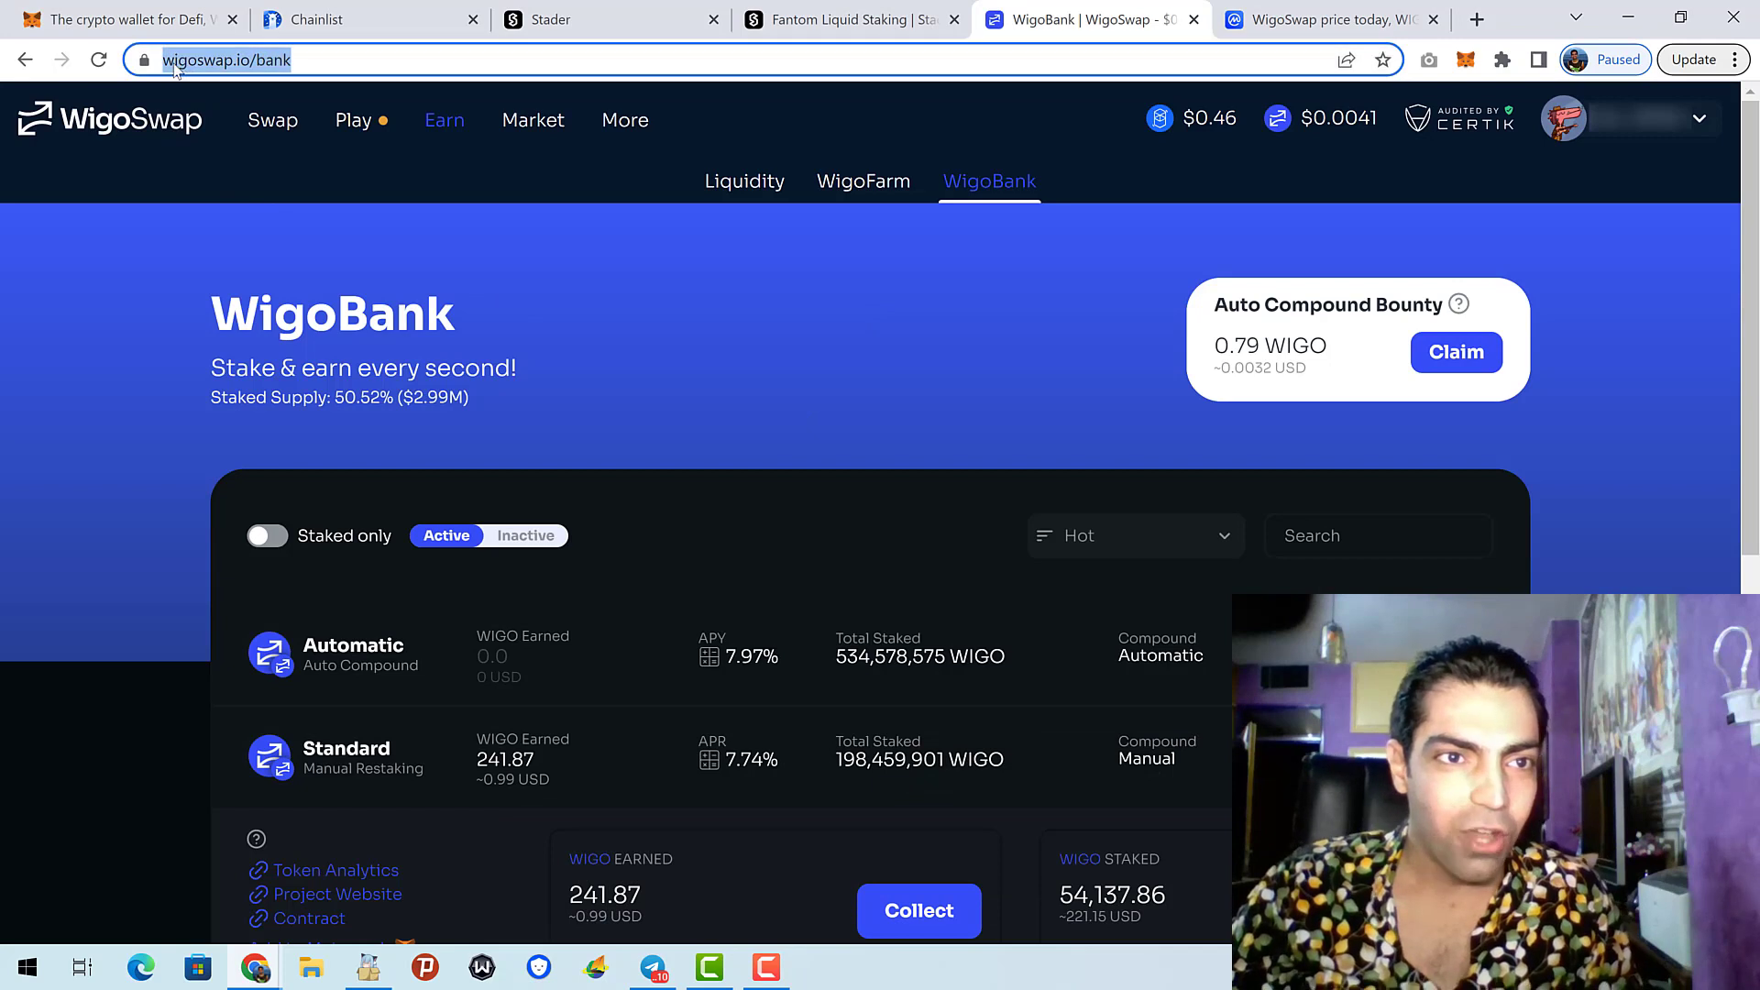
pyautogui.click(275, 144)
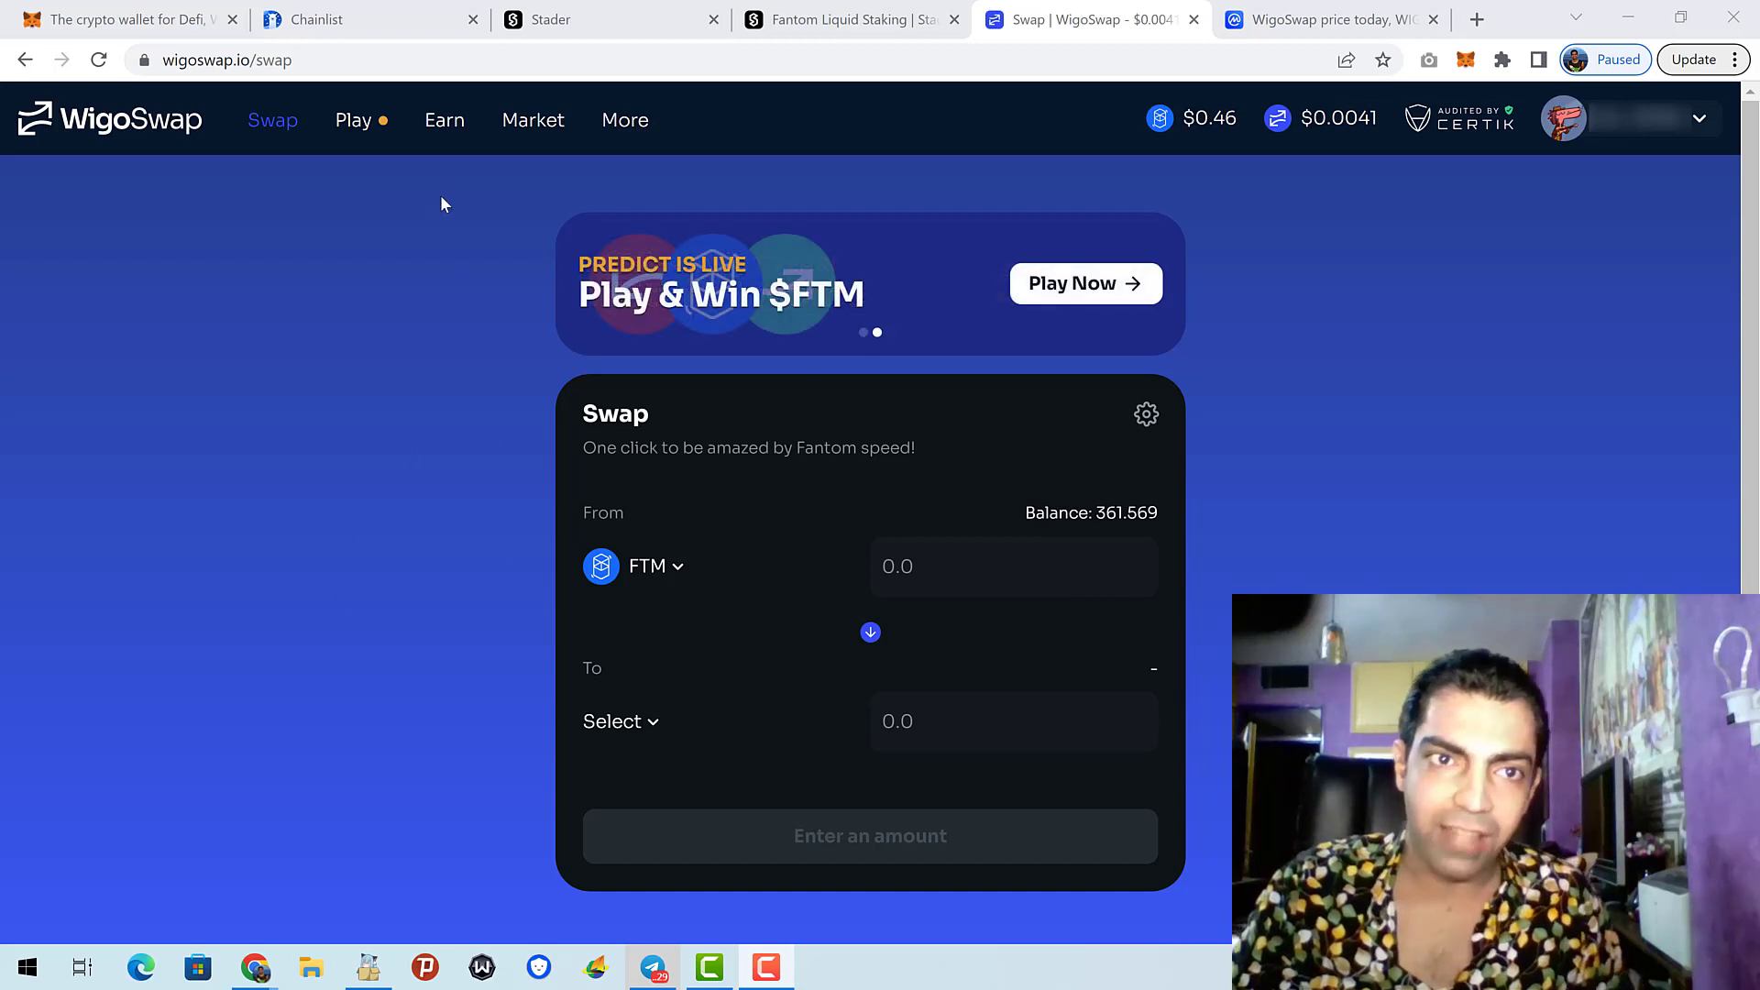
pyautogui.click(444, 122)
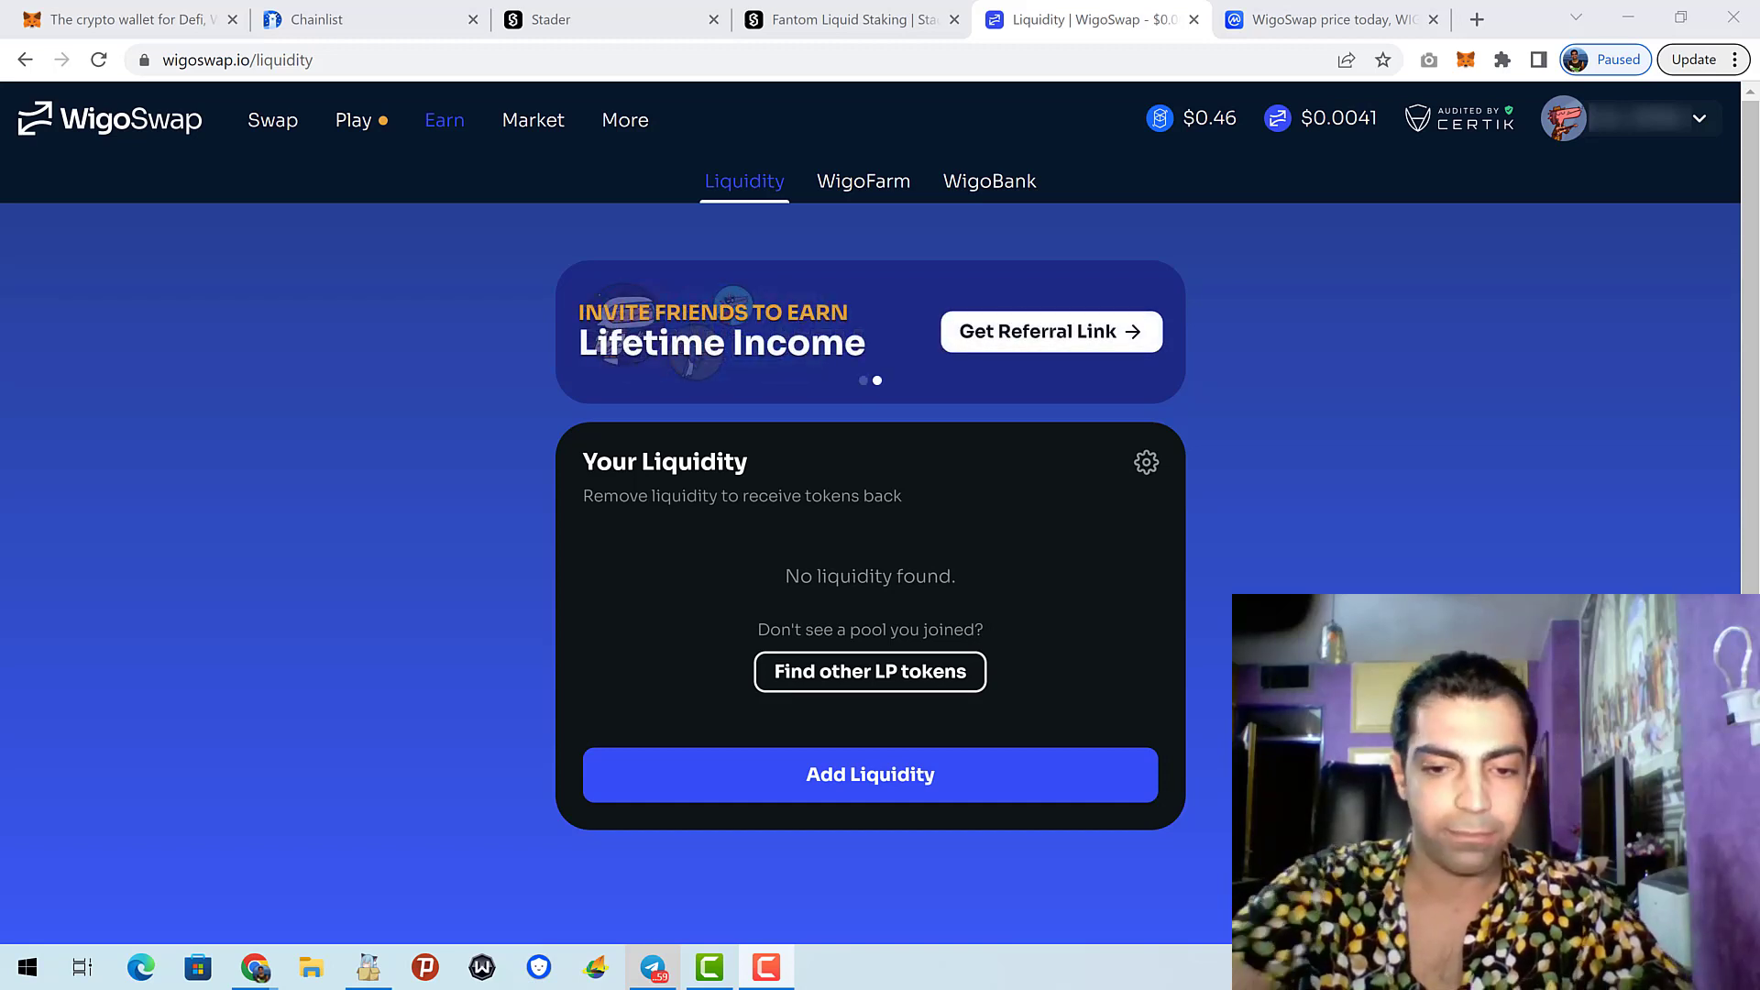
pyautogui.click(723, 781)
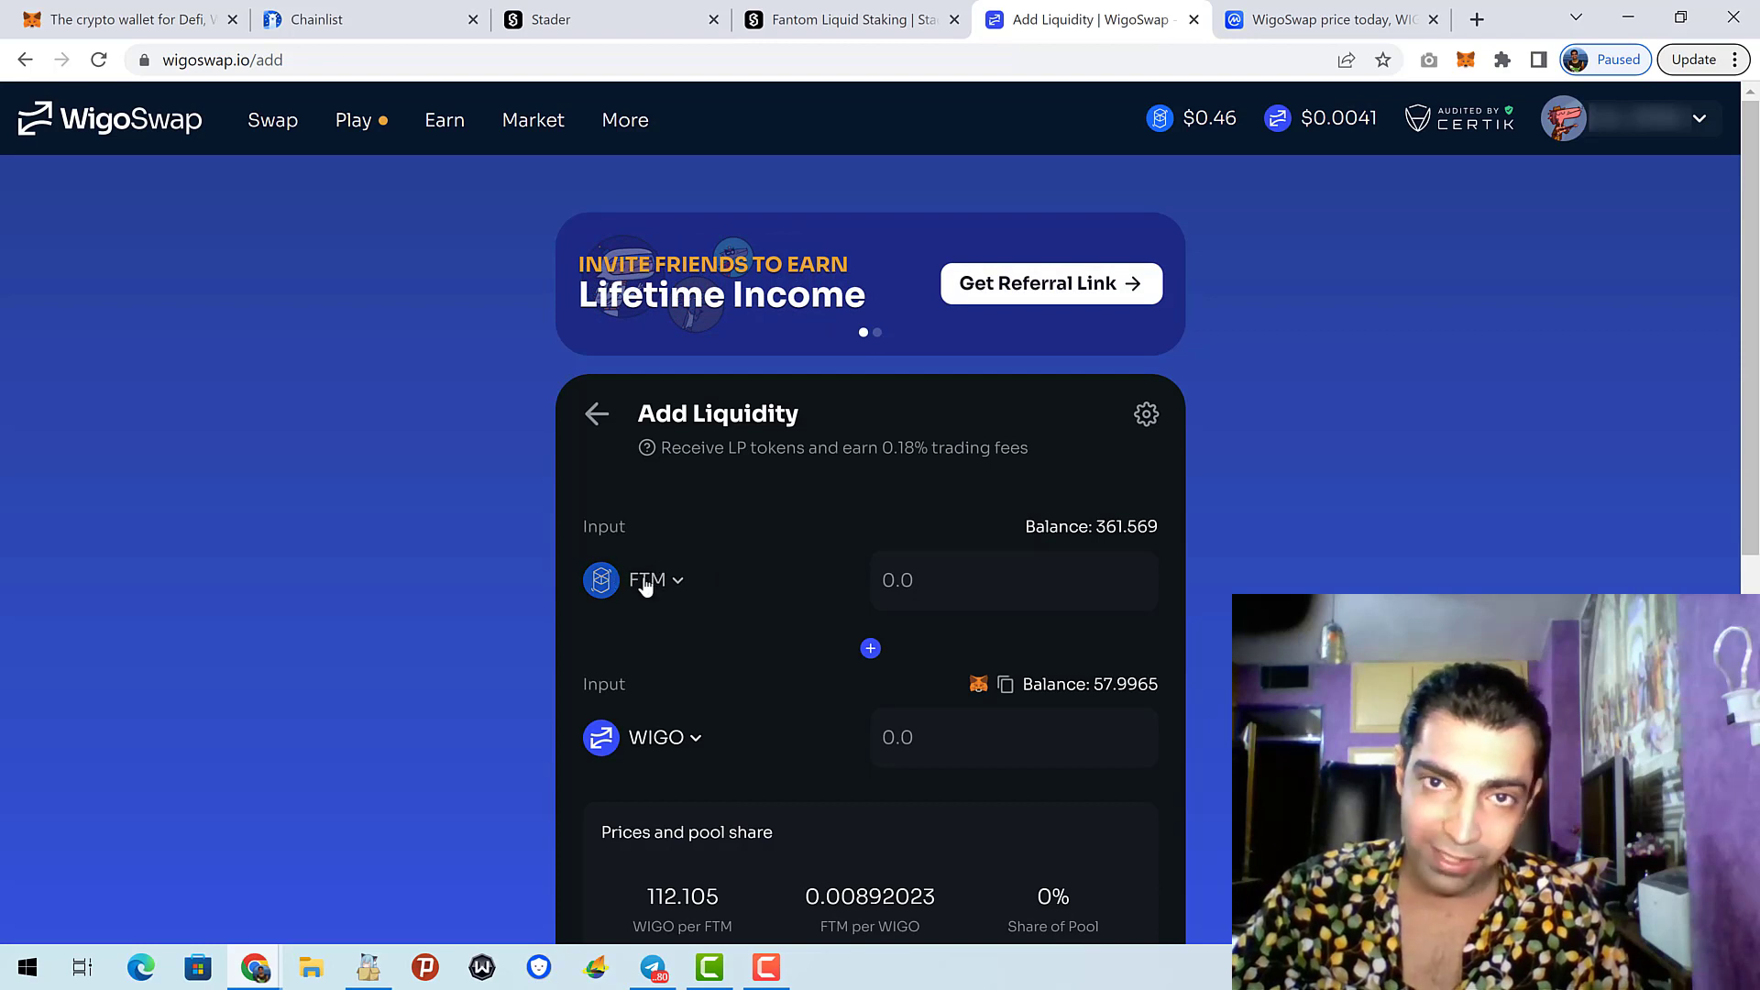
# Replace WIGO with sFTMX as the second token of the liquidity pair.
pyautogui.click(654, 747)
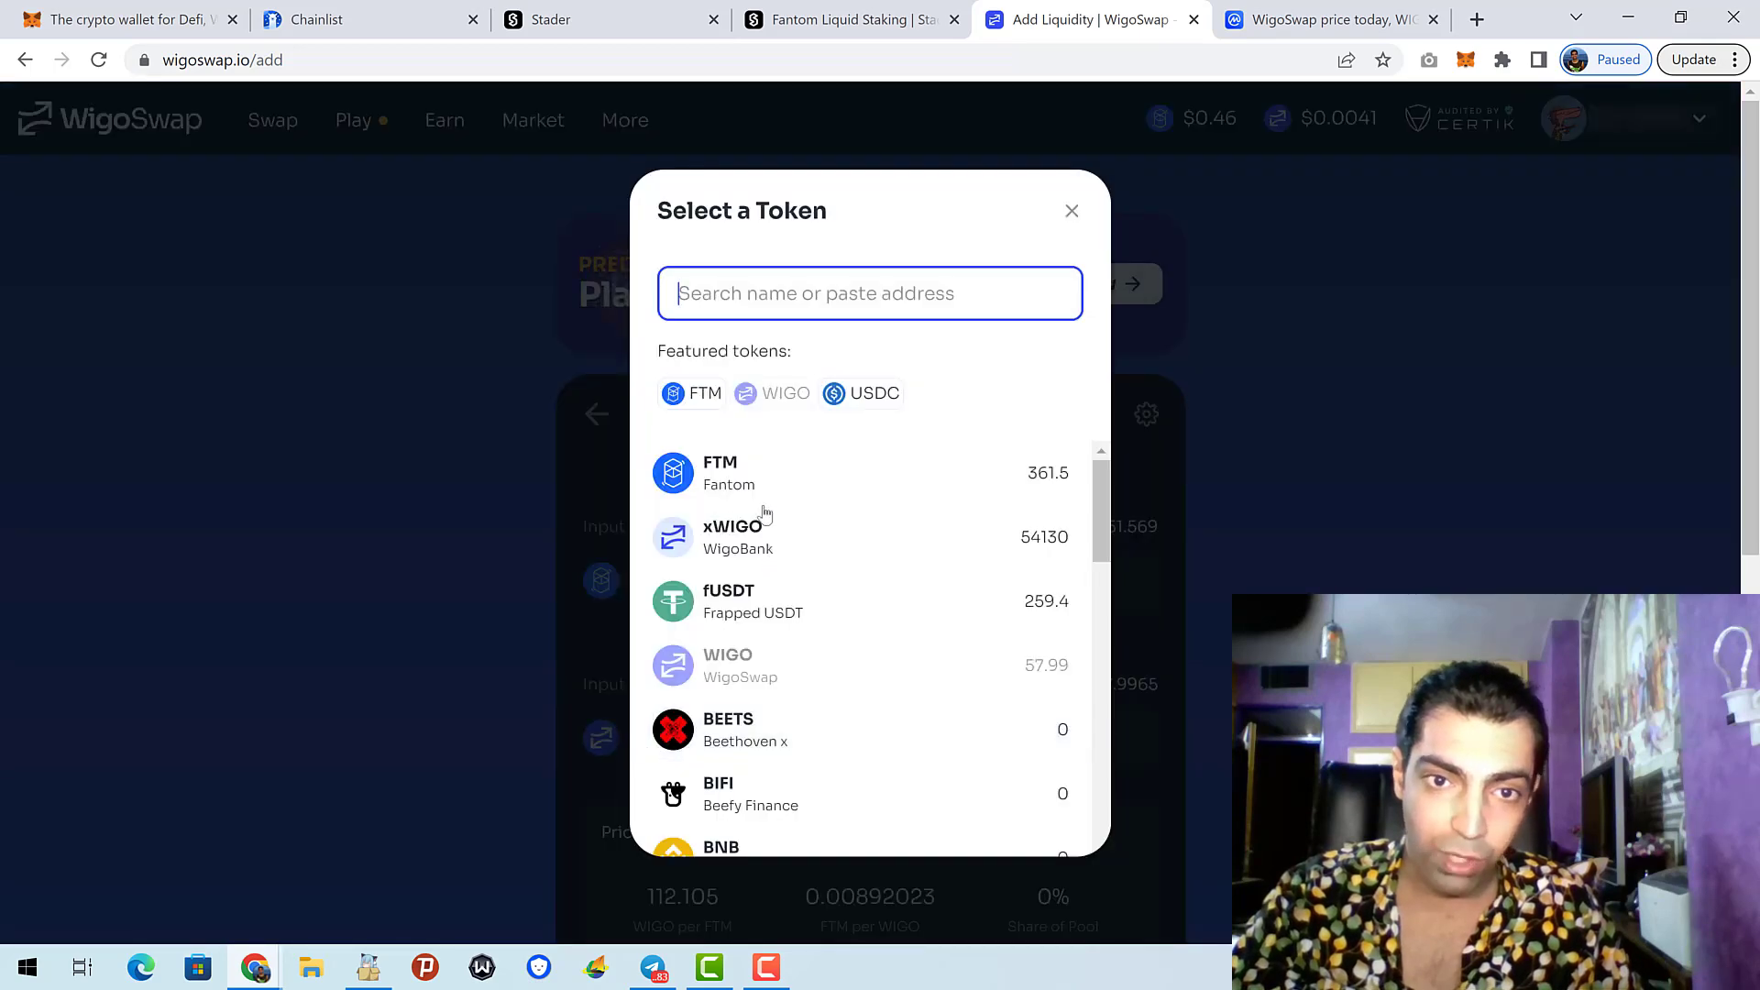
pyautogui.write('sftms')
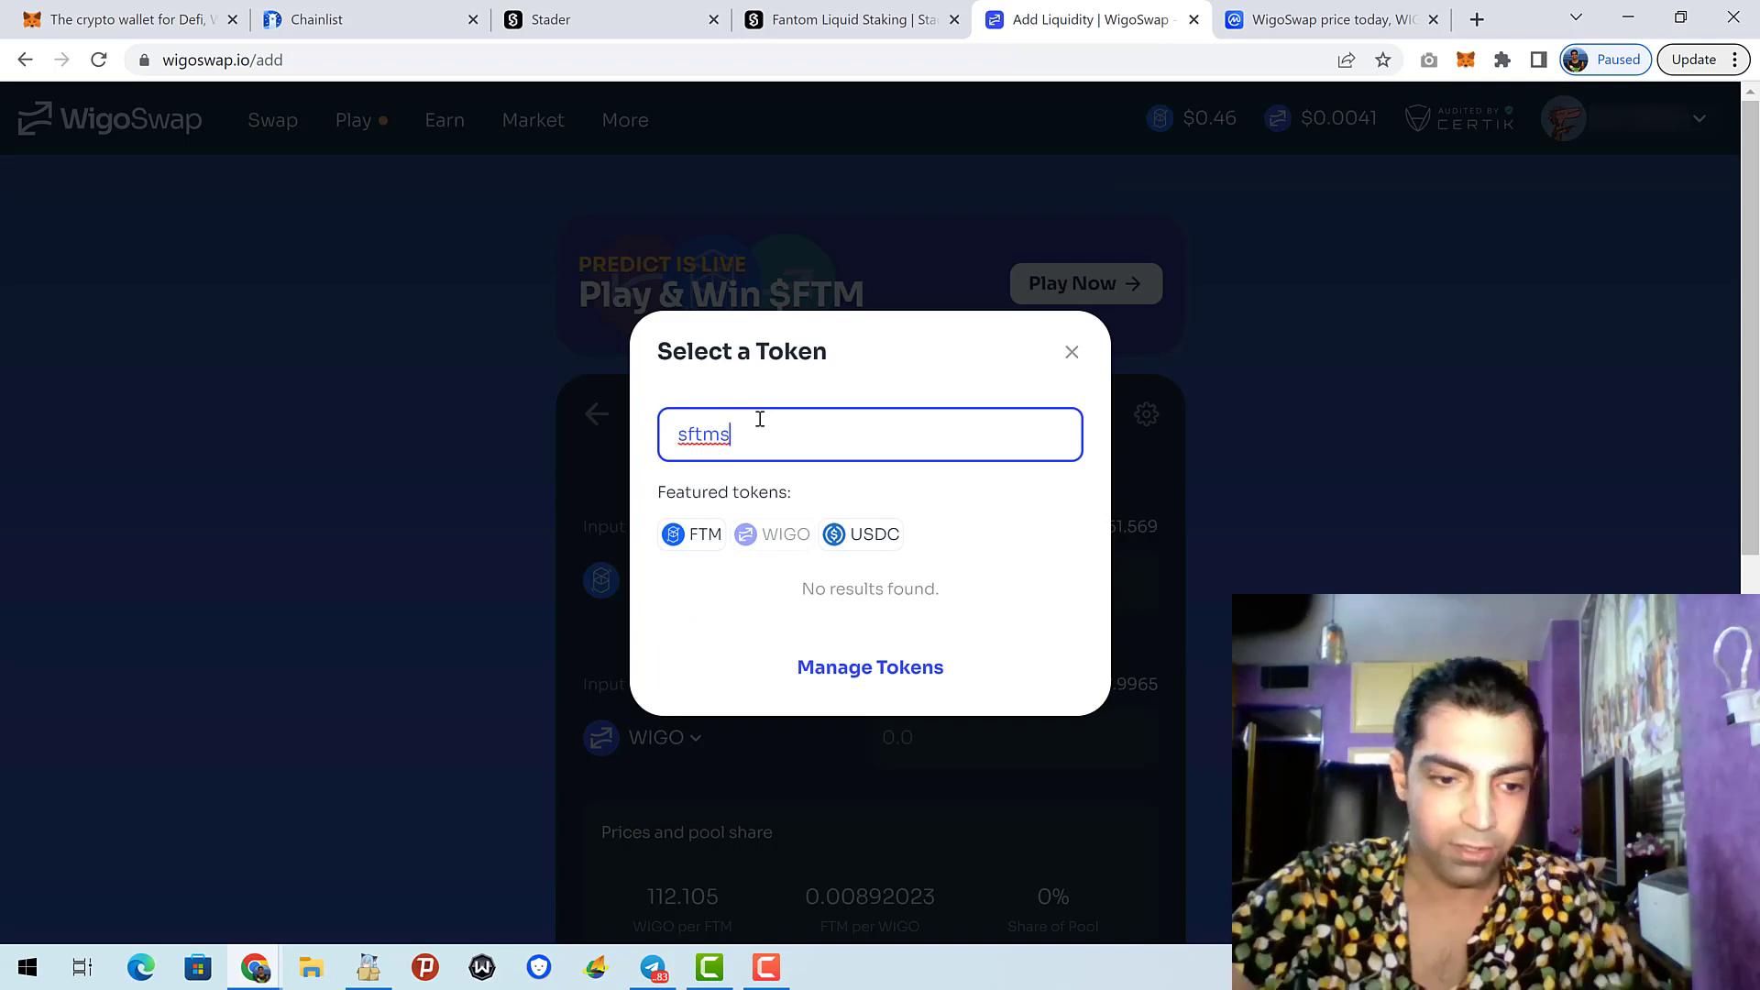
pyautogui.press('BackSpace')
pyautogui.write('x')
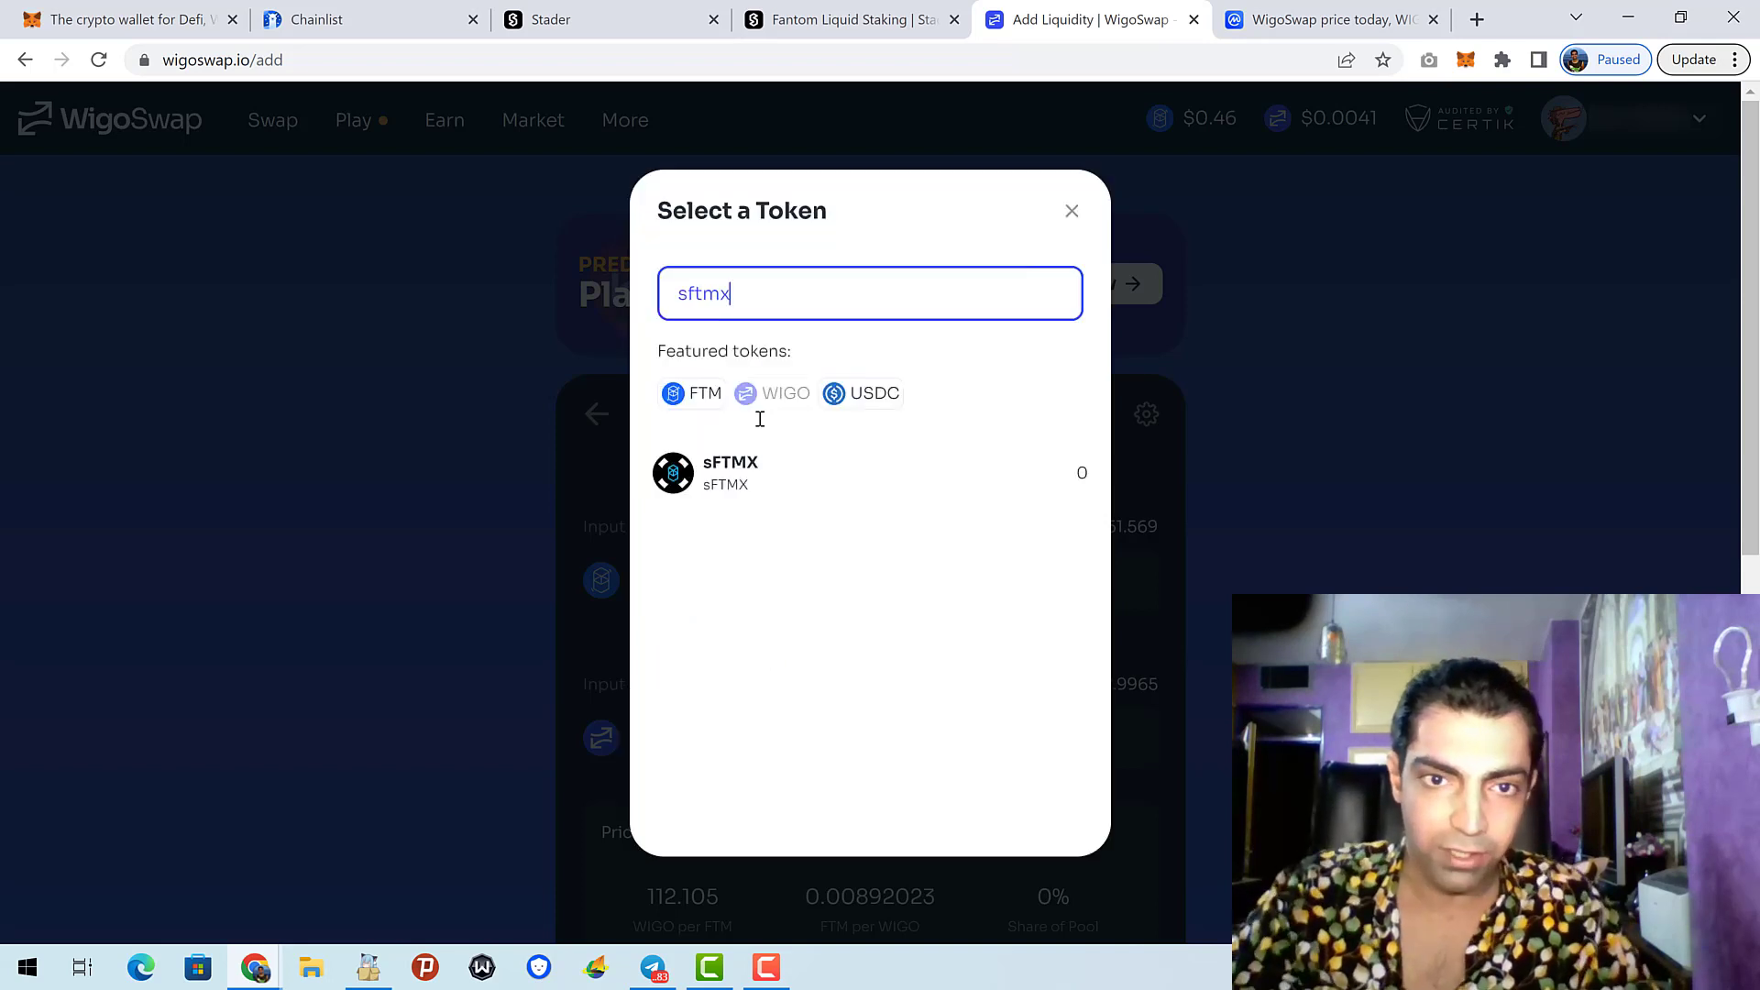
pyautogui.click(729, 492)
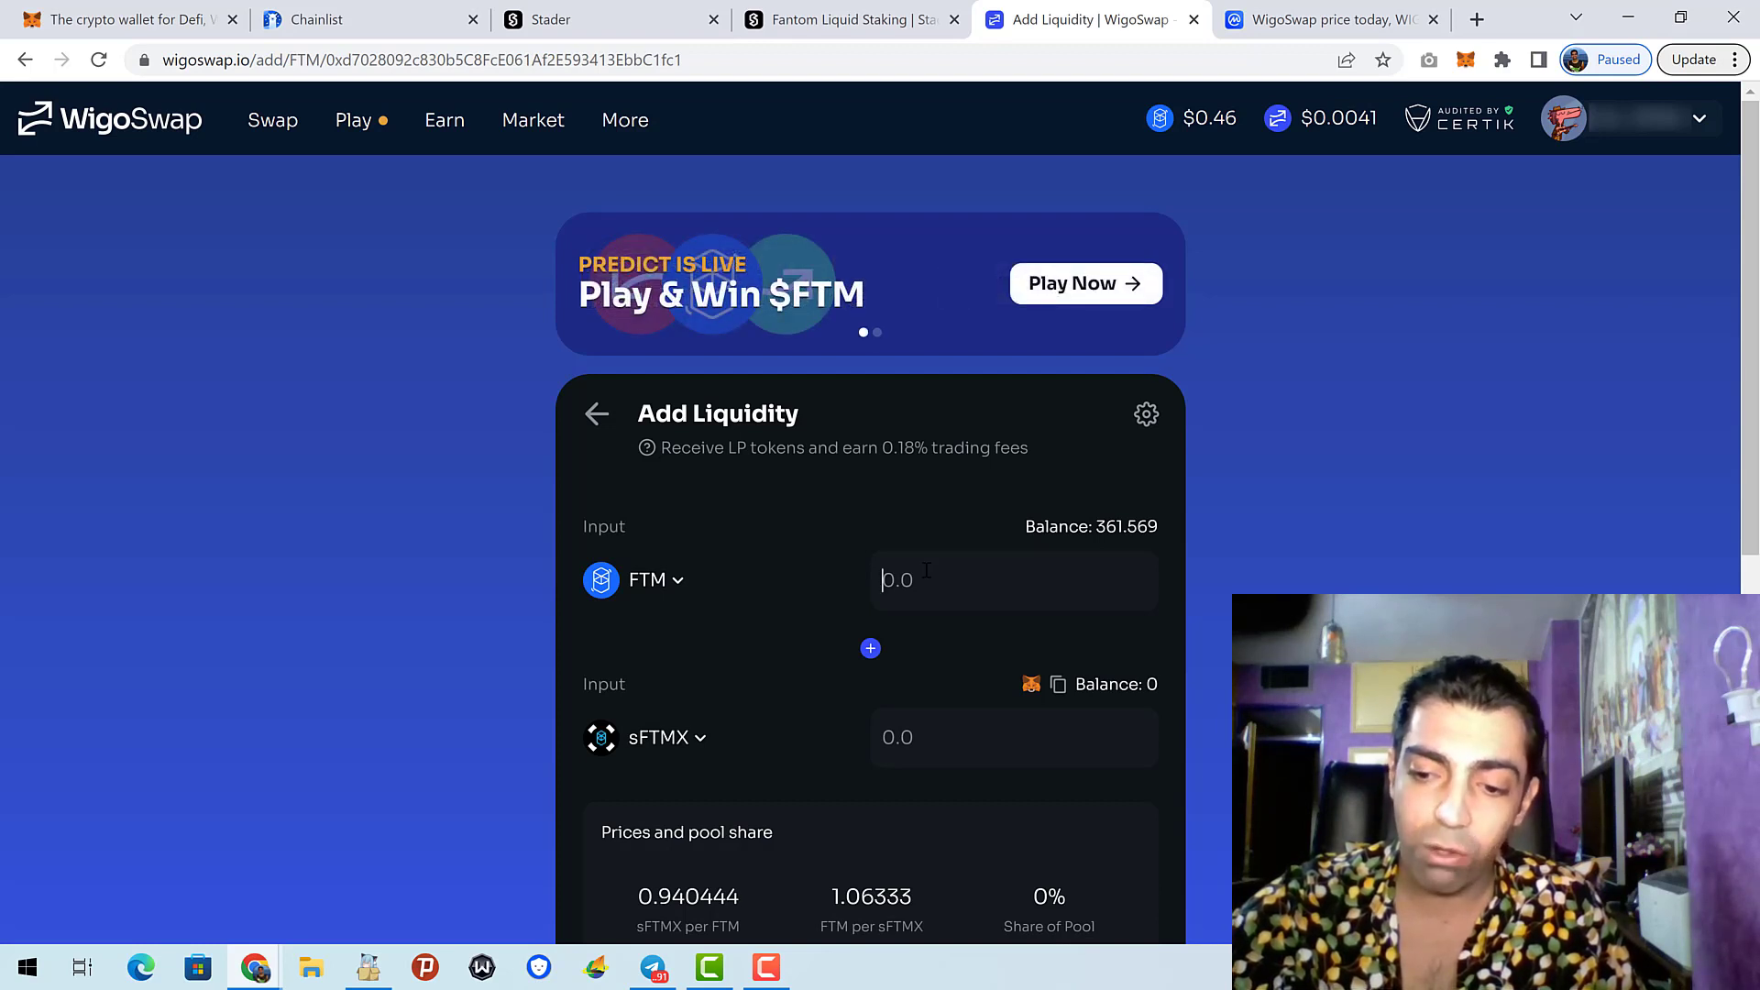
# Set the FTM amount for the FTM–sFTMX liquidity pair to 170.
pyautogui.write('180')
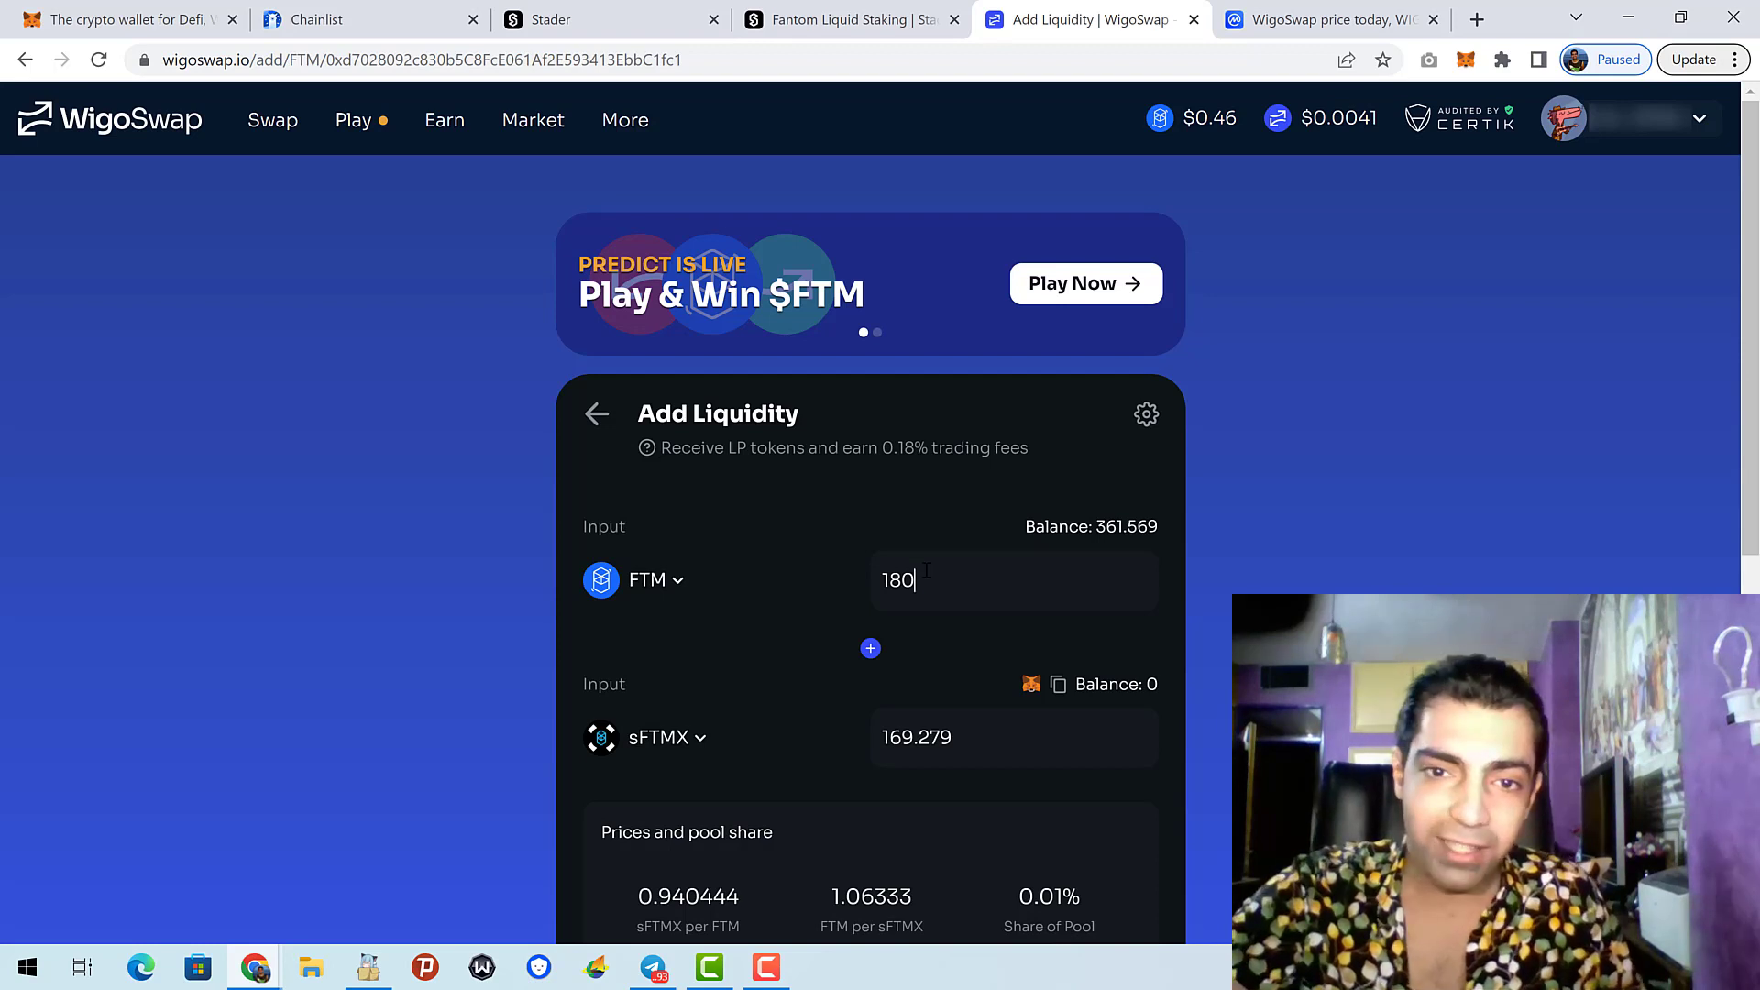
pyautogui.press('BackSpace')
pyautogui.press('BackSpace')
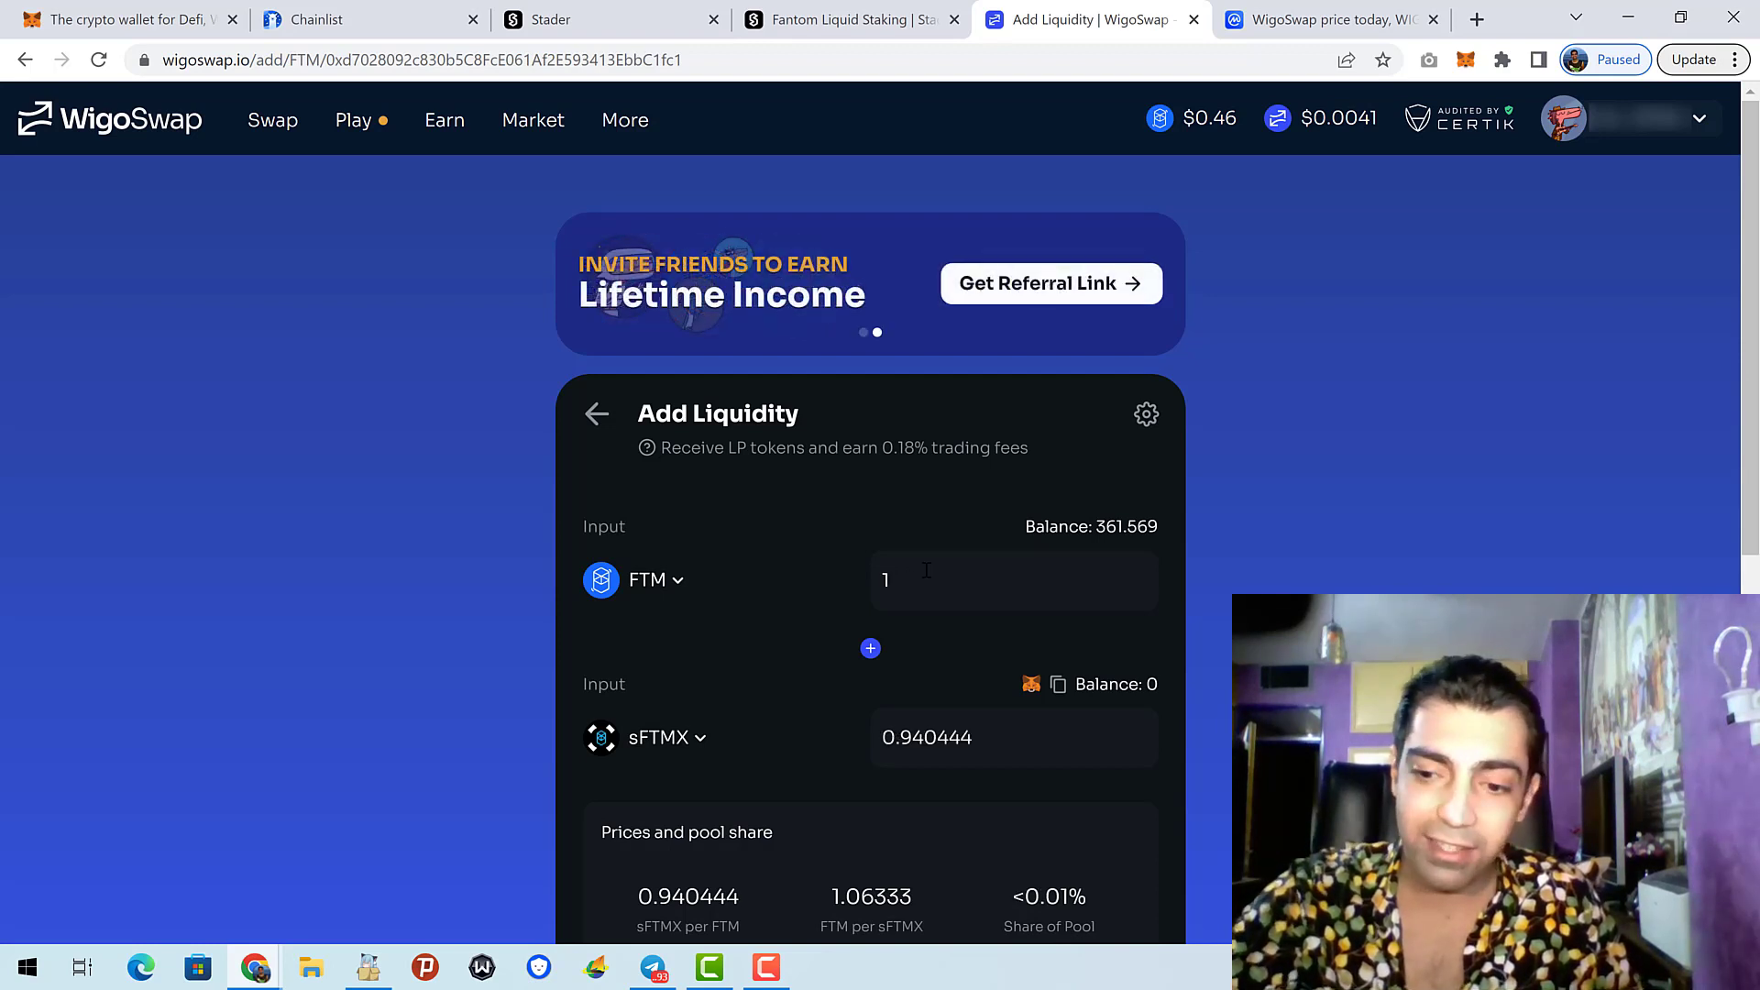
pyautogui.write('70')
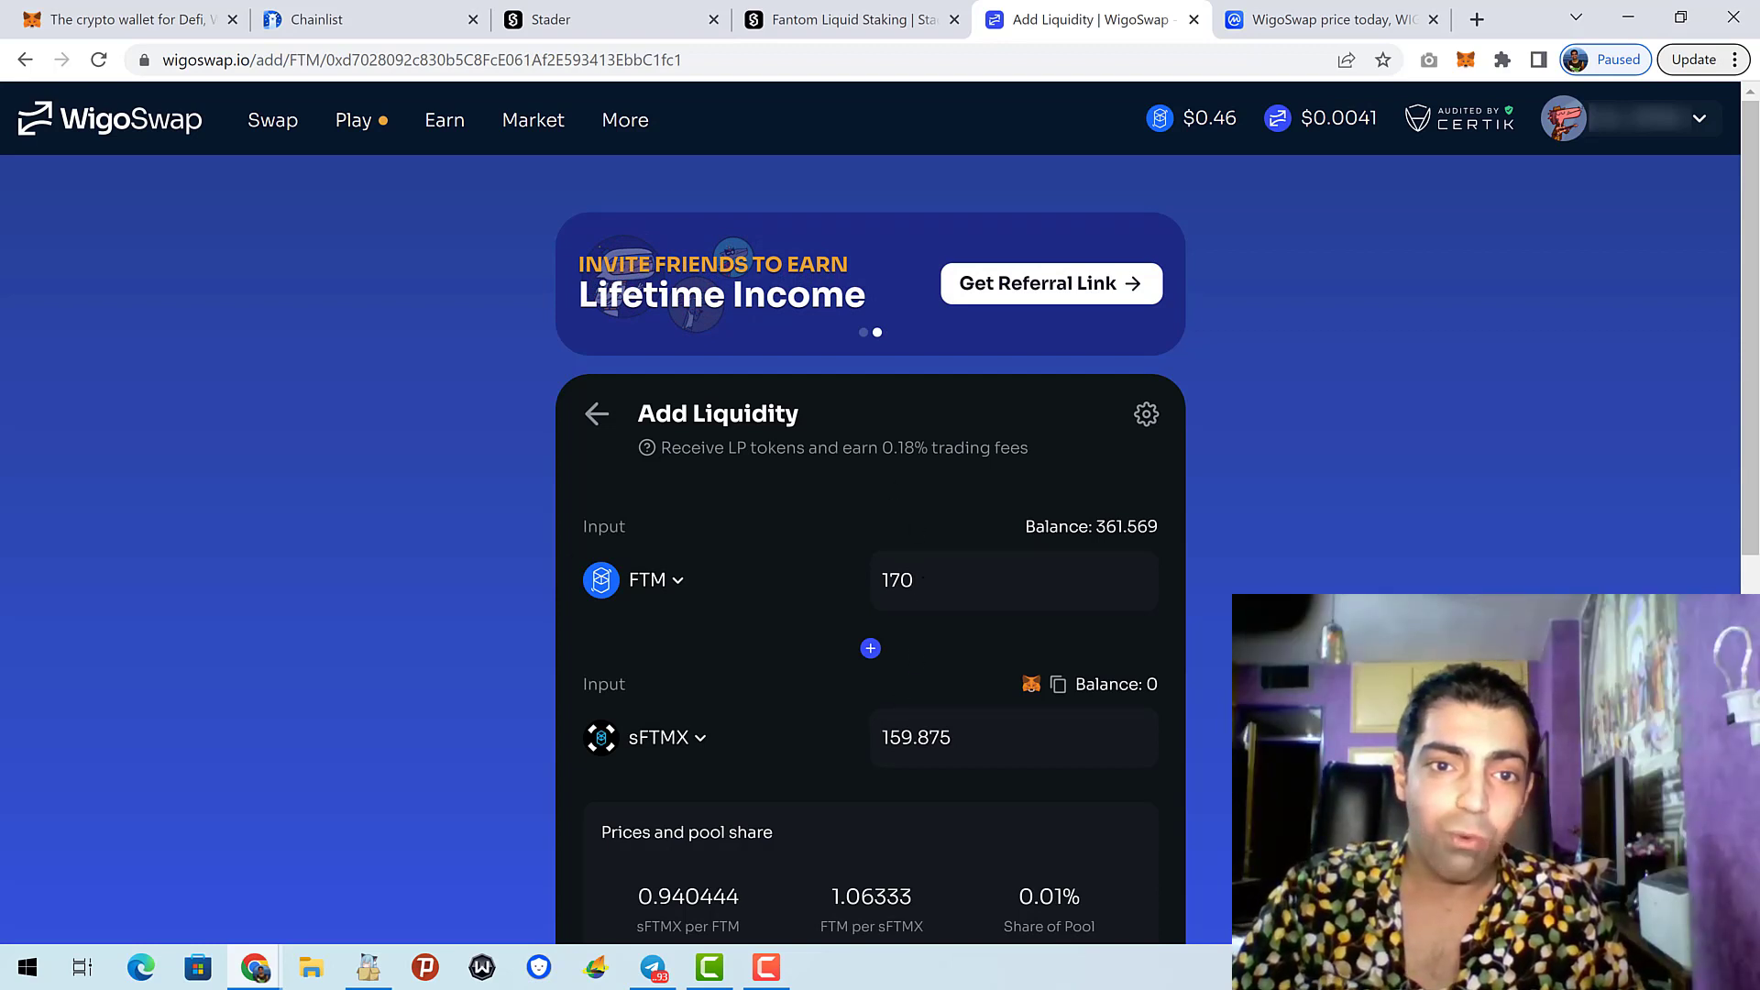
# Review the paired FTM and sFTMX amounts and the pool share in the Add Liquidity form.
pyautogui.scroll(-1, 803, 623)
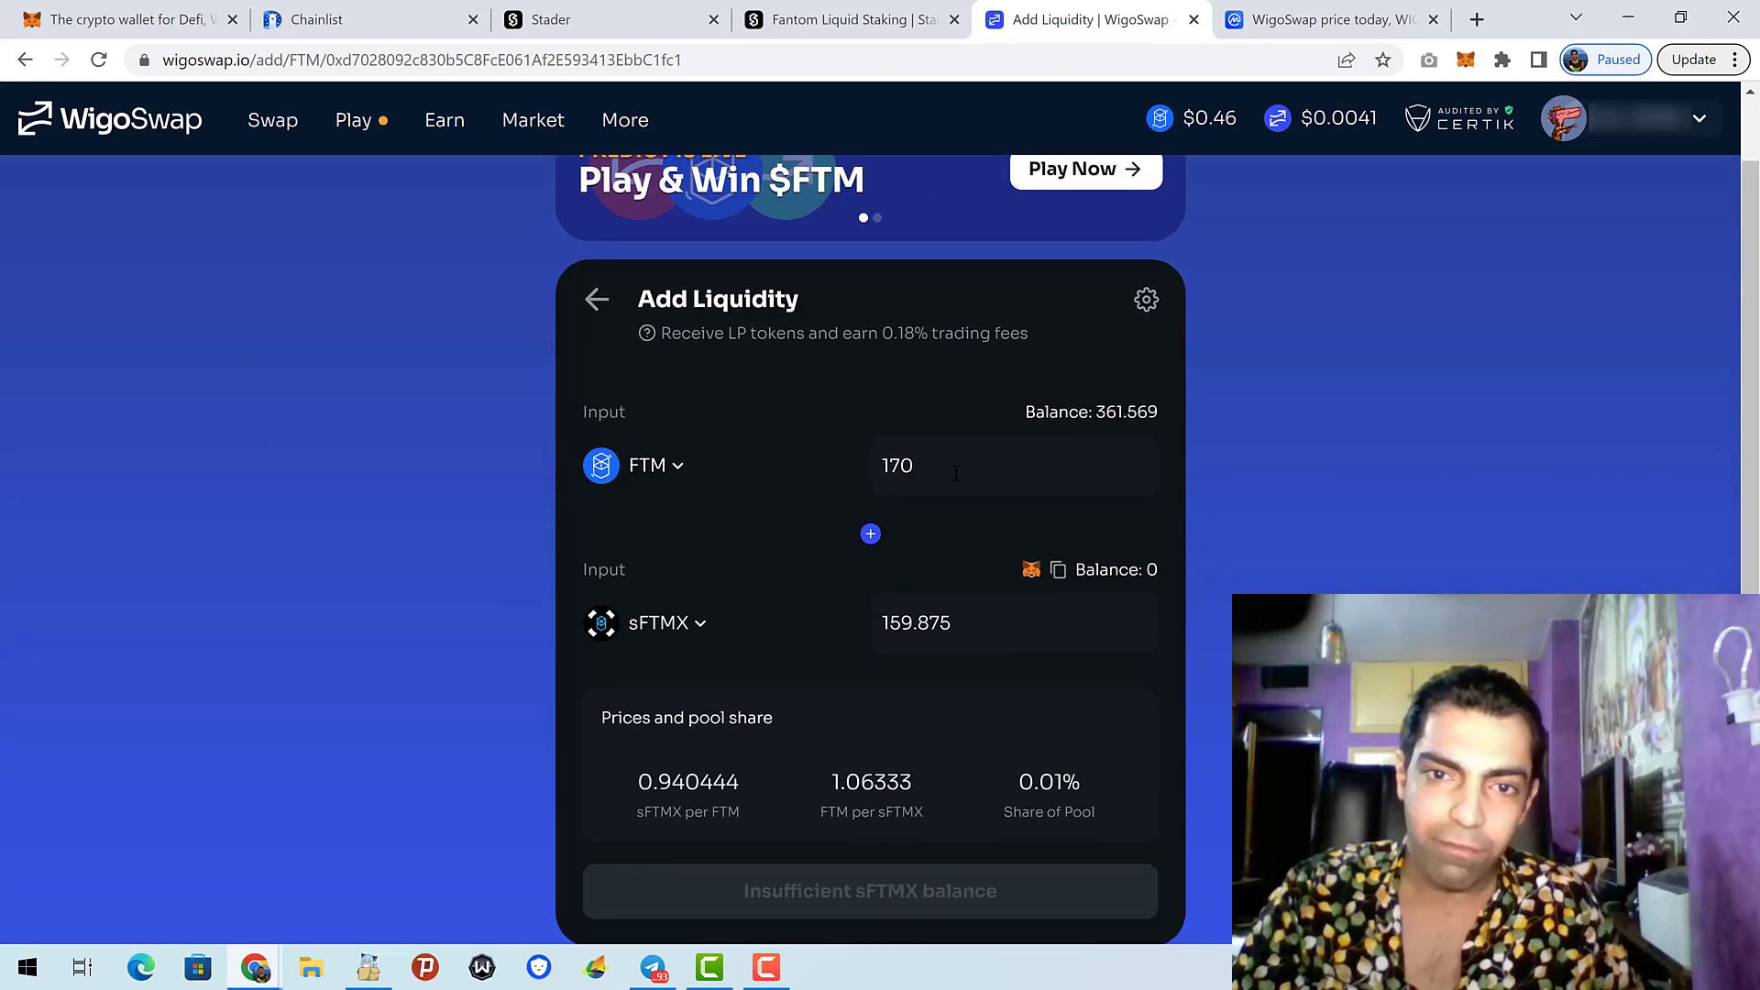
pyautogui.moveTo(938, 466); pyautogui.dragTo(876, 466)
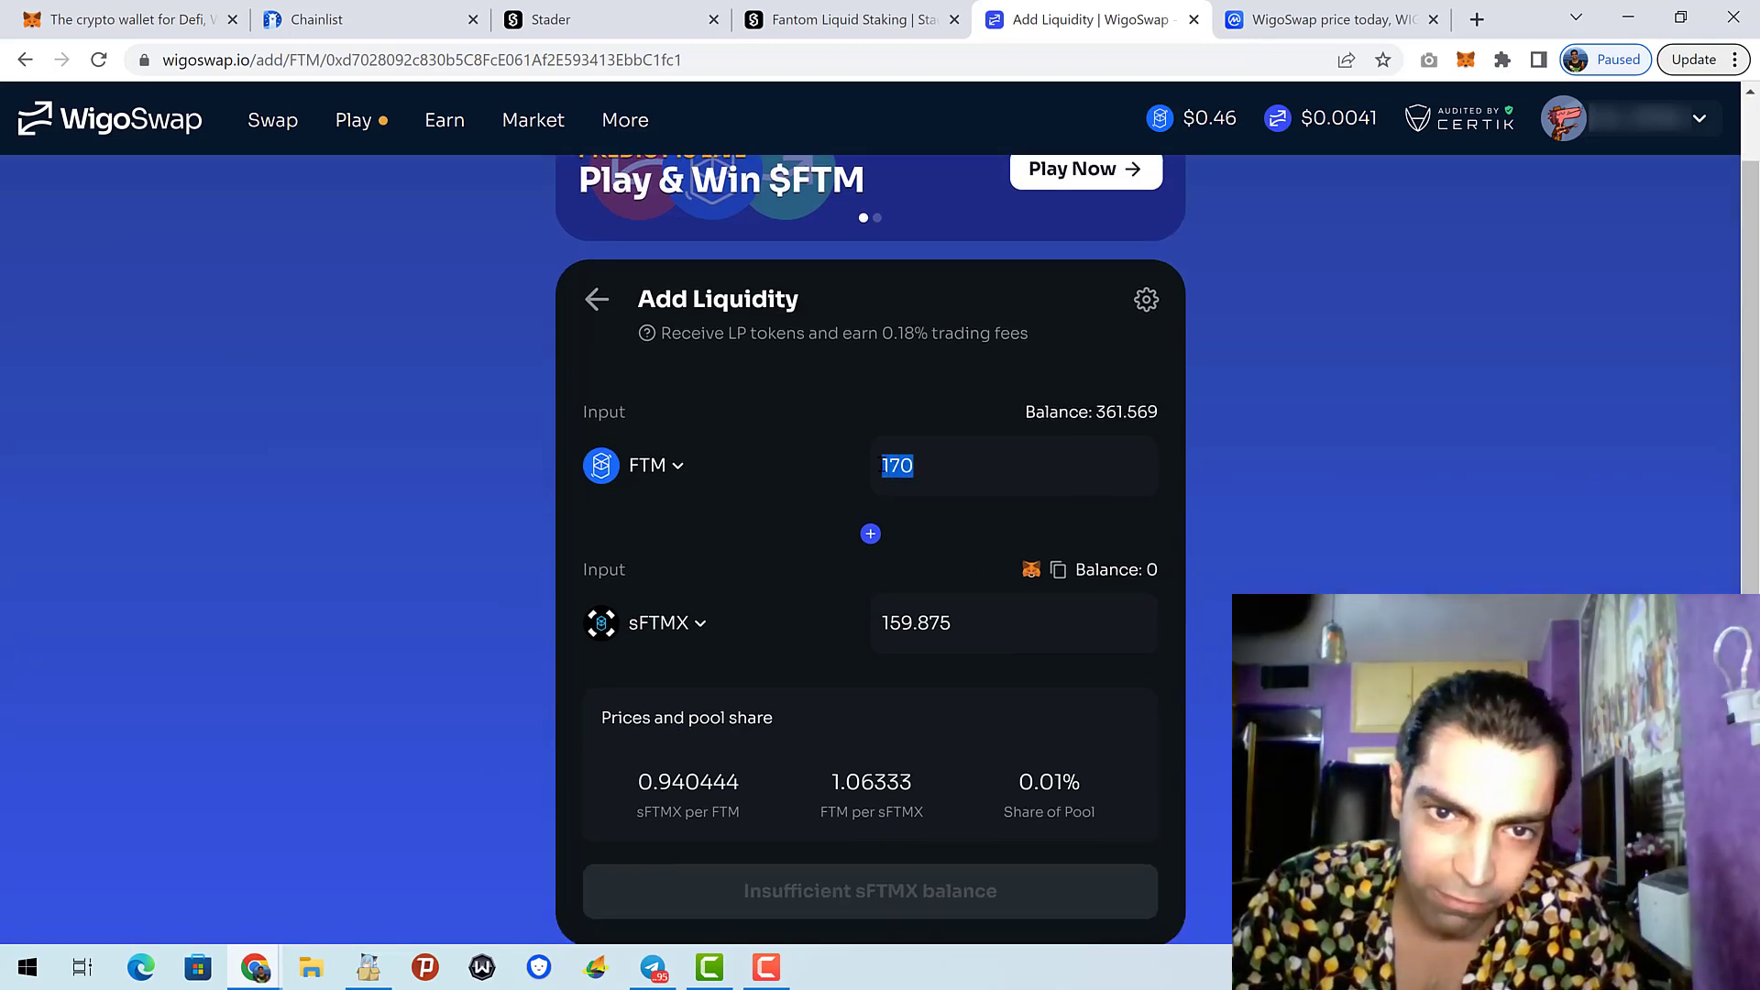
pyautogui.moveTo(988, 623); pyautogui.dragTo(873, 623)
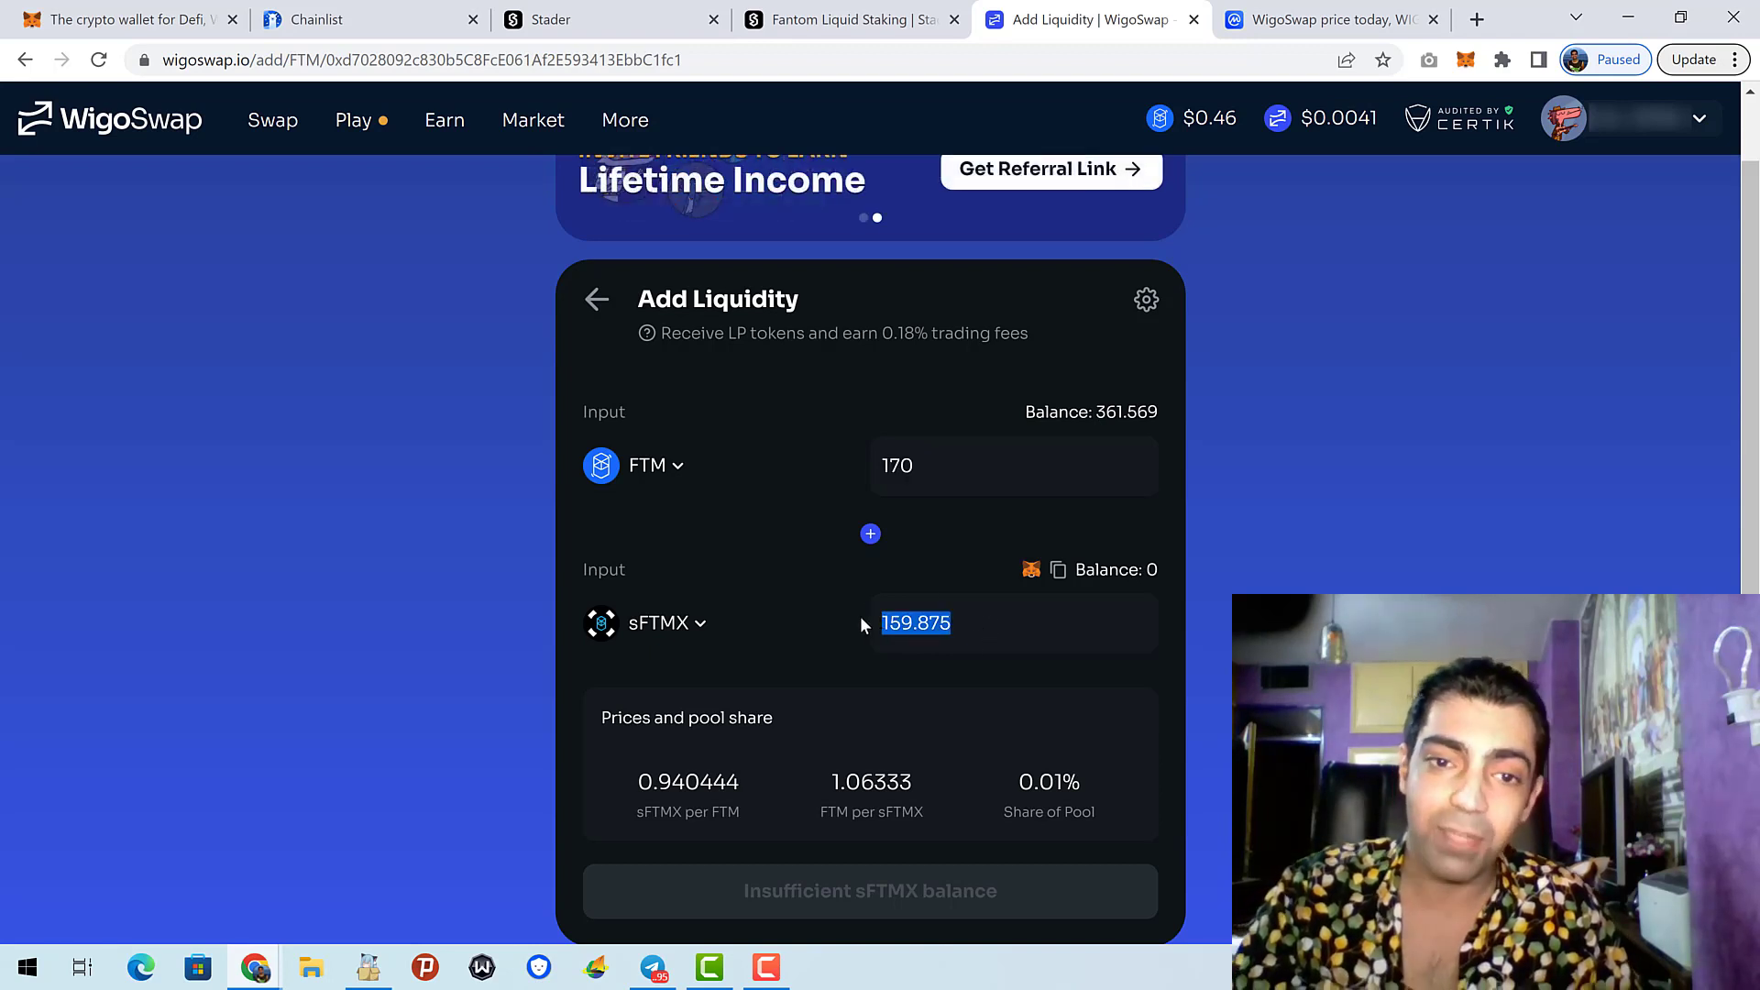
pyautogui.click(967, 623)
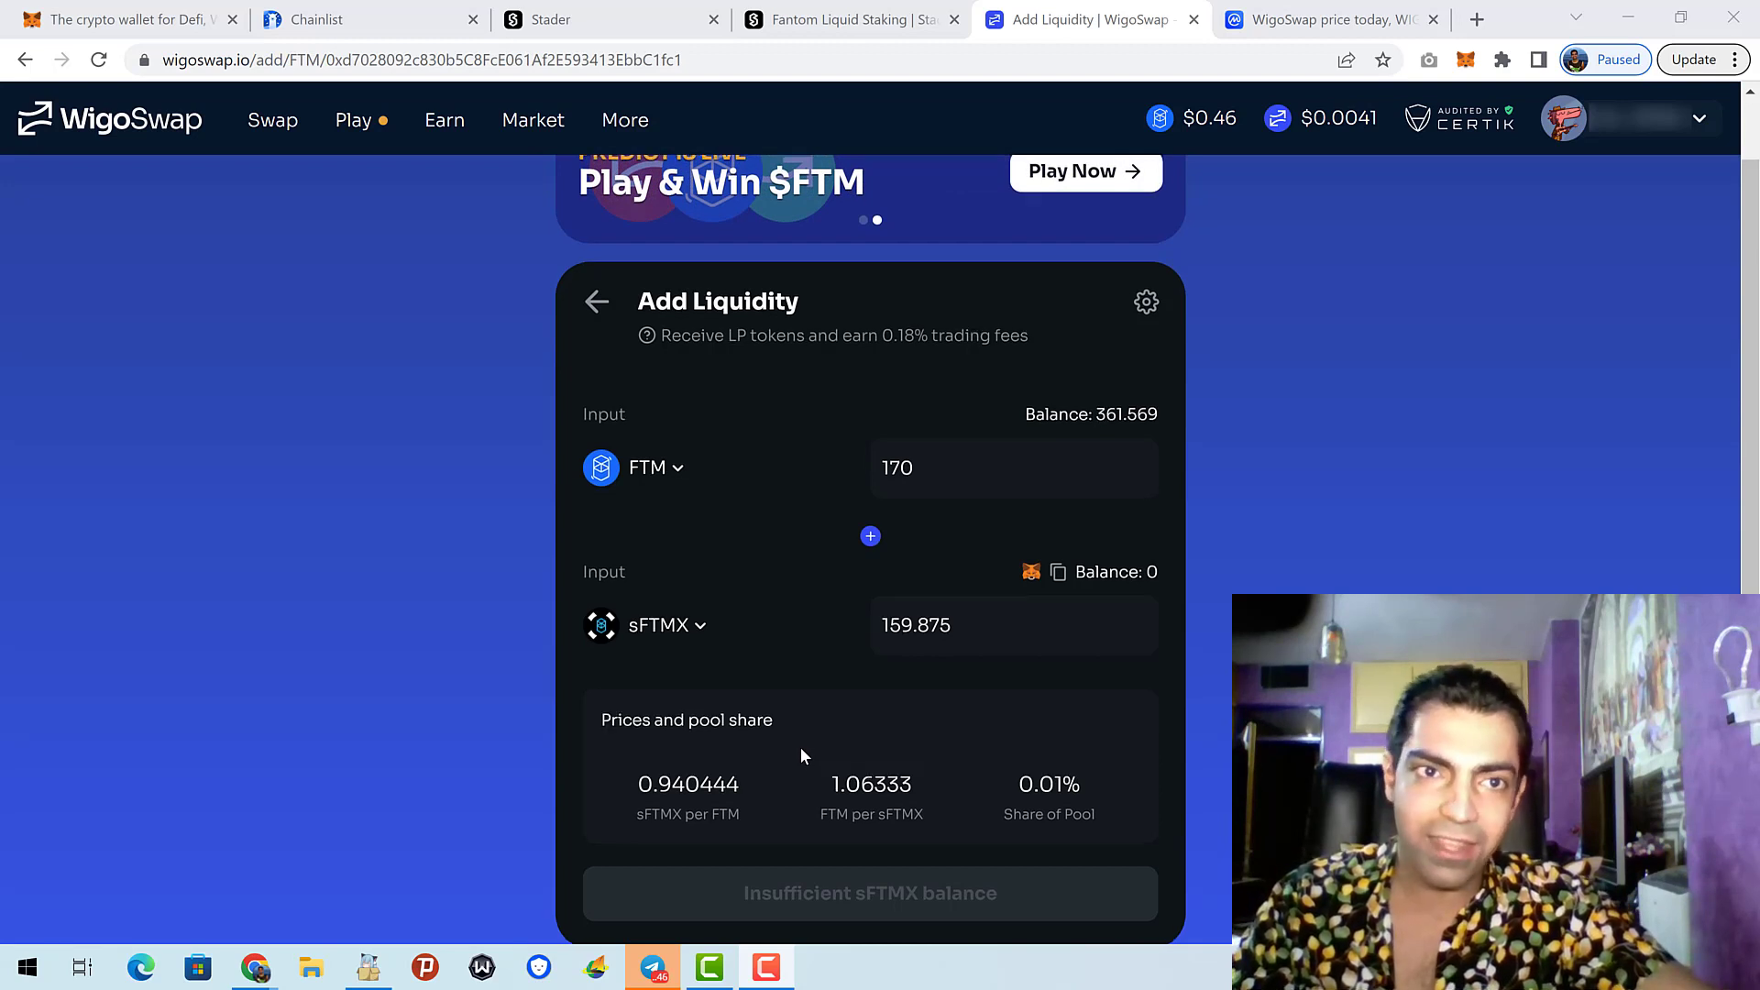
# Open WigoFarm and examine the sFTMX-FTM farm's APR, earned WIGO and staked LP amount.
pyautogui.scroll(1, 800, 747)
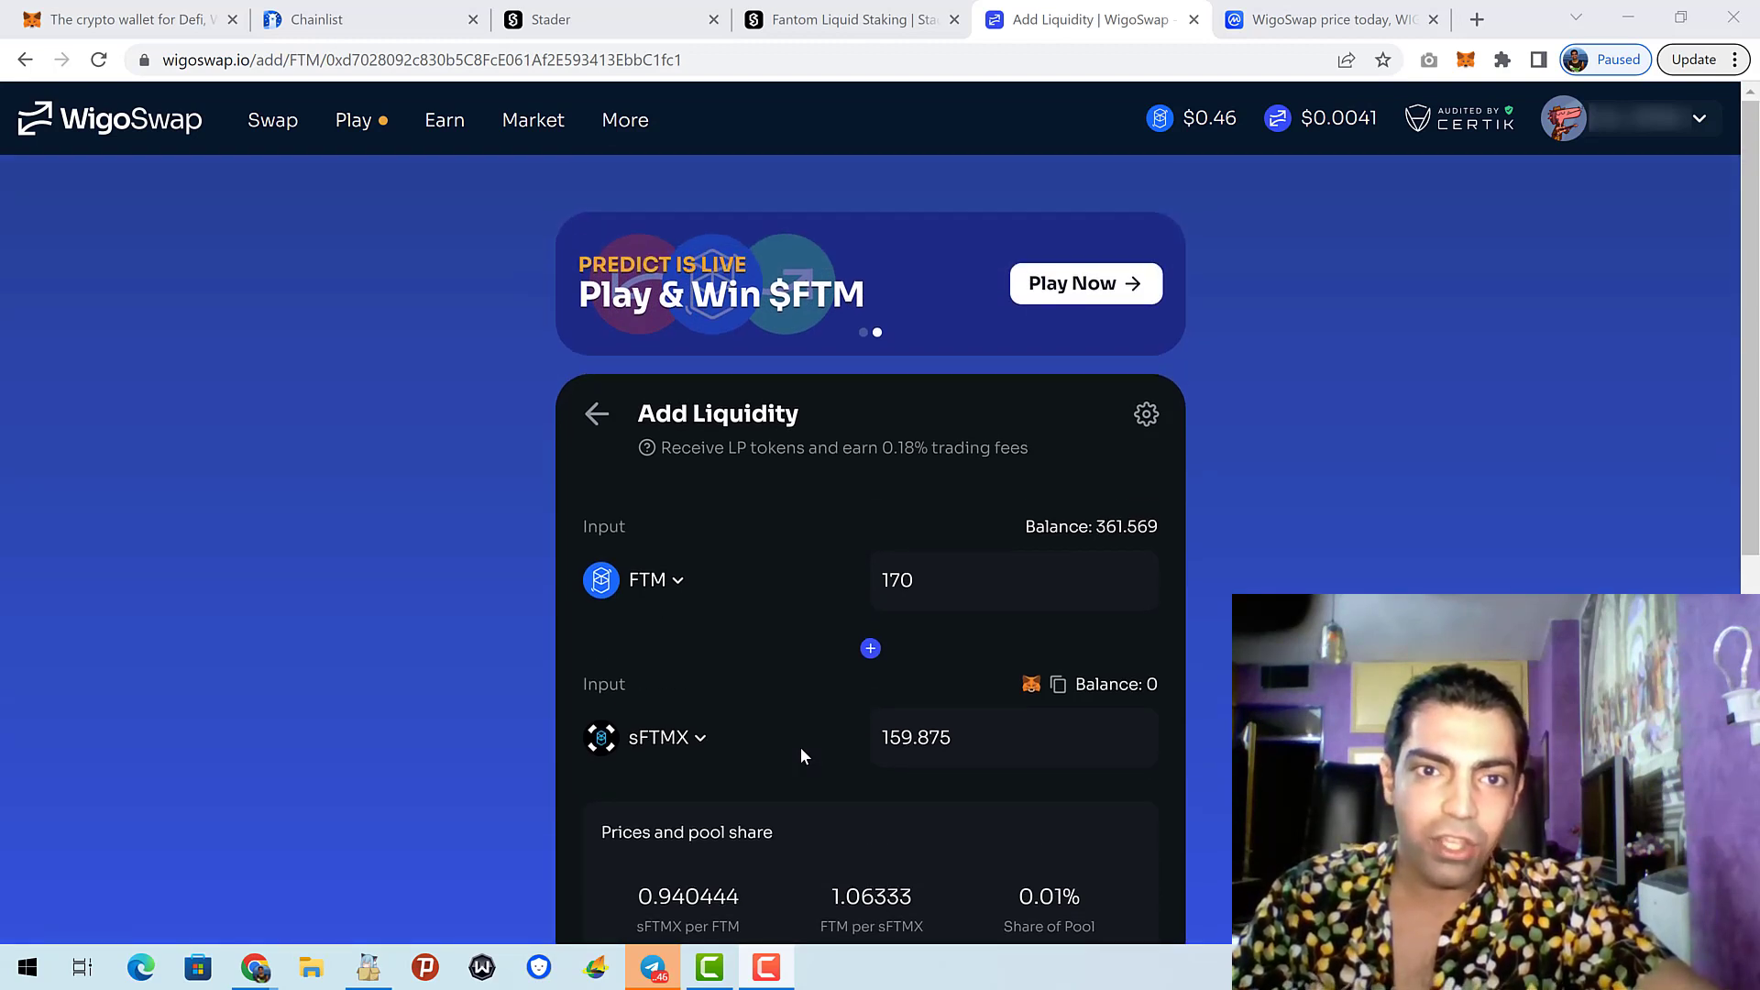
pyautogui.click(445, 122)
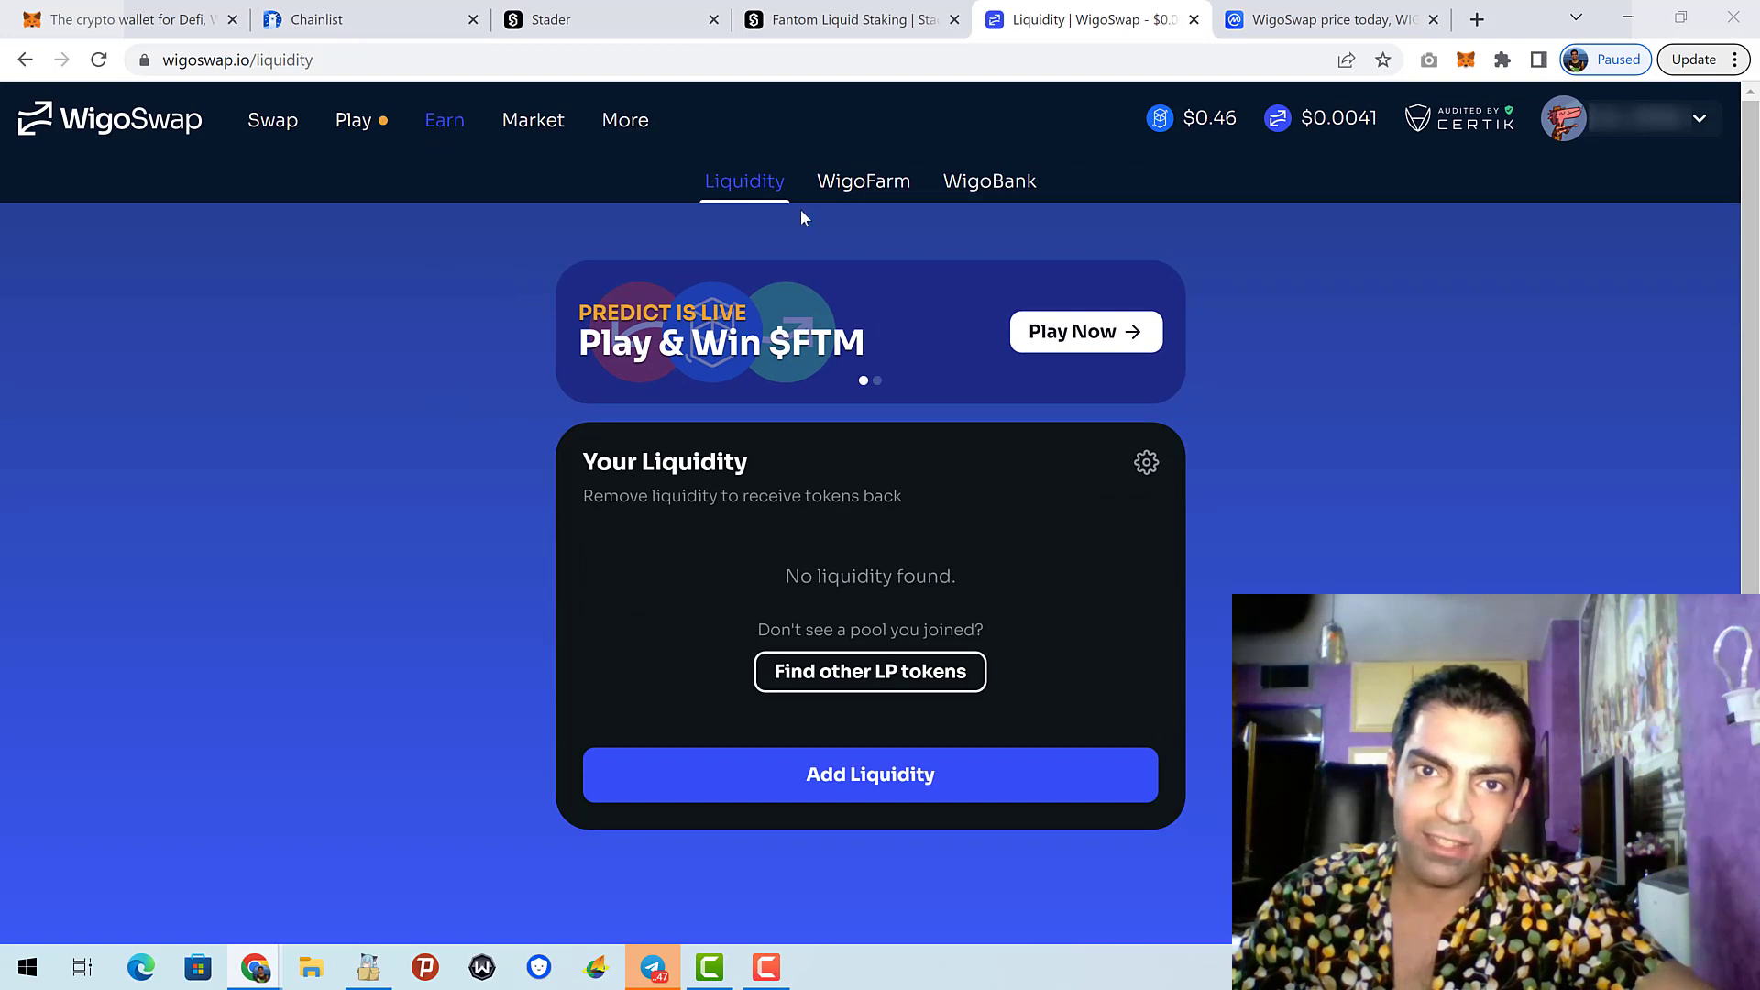
pyautogui.click(860, 186)
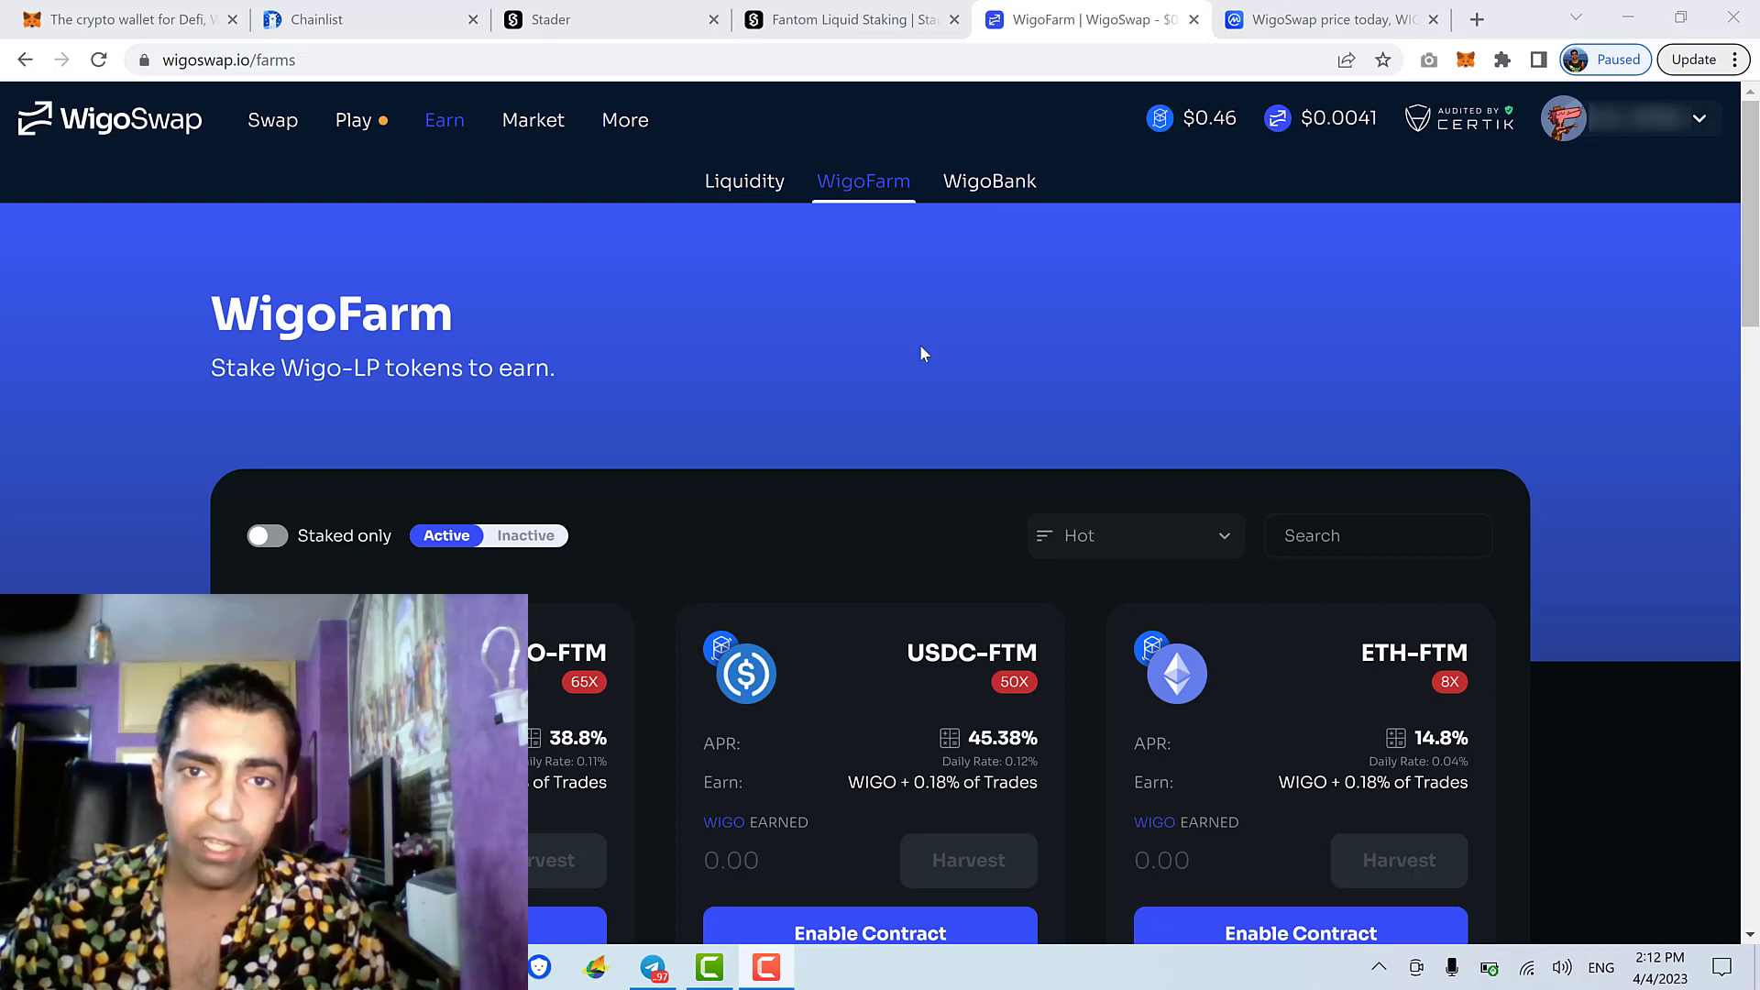
pyautogui.scroll(-8, 921, 346)
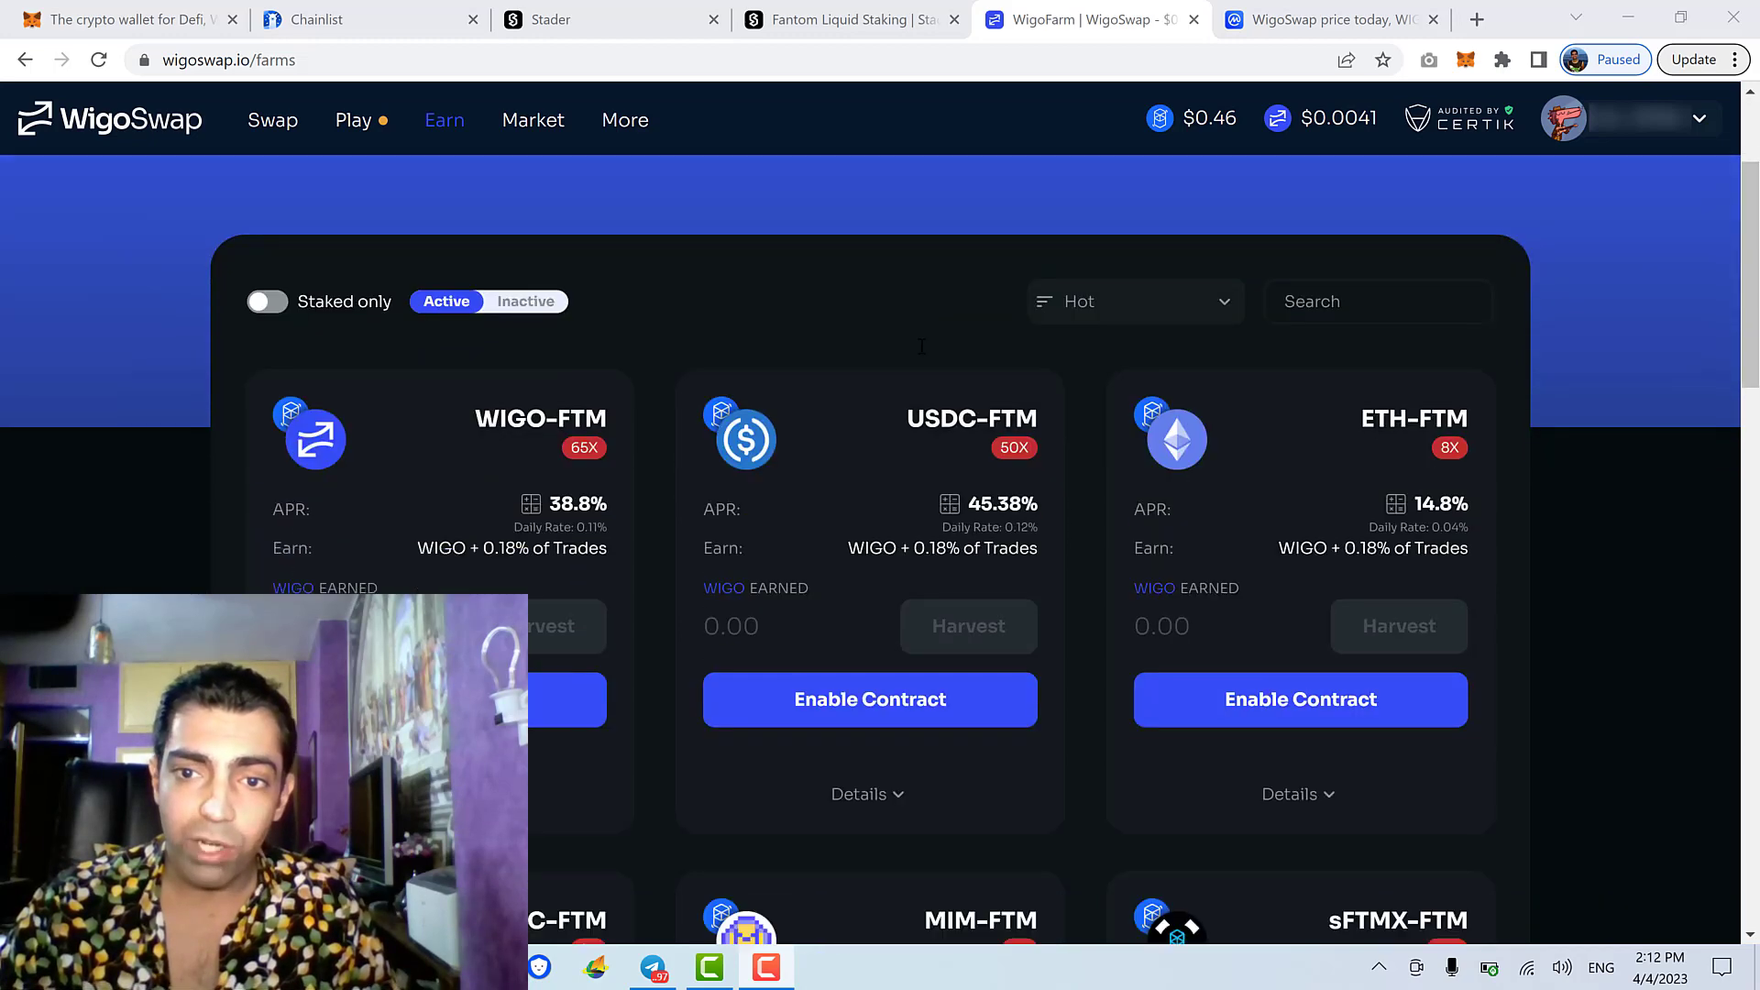
pyautogui.scroll(-1, 922, 356)
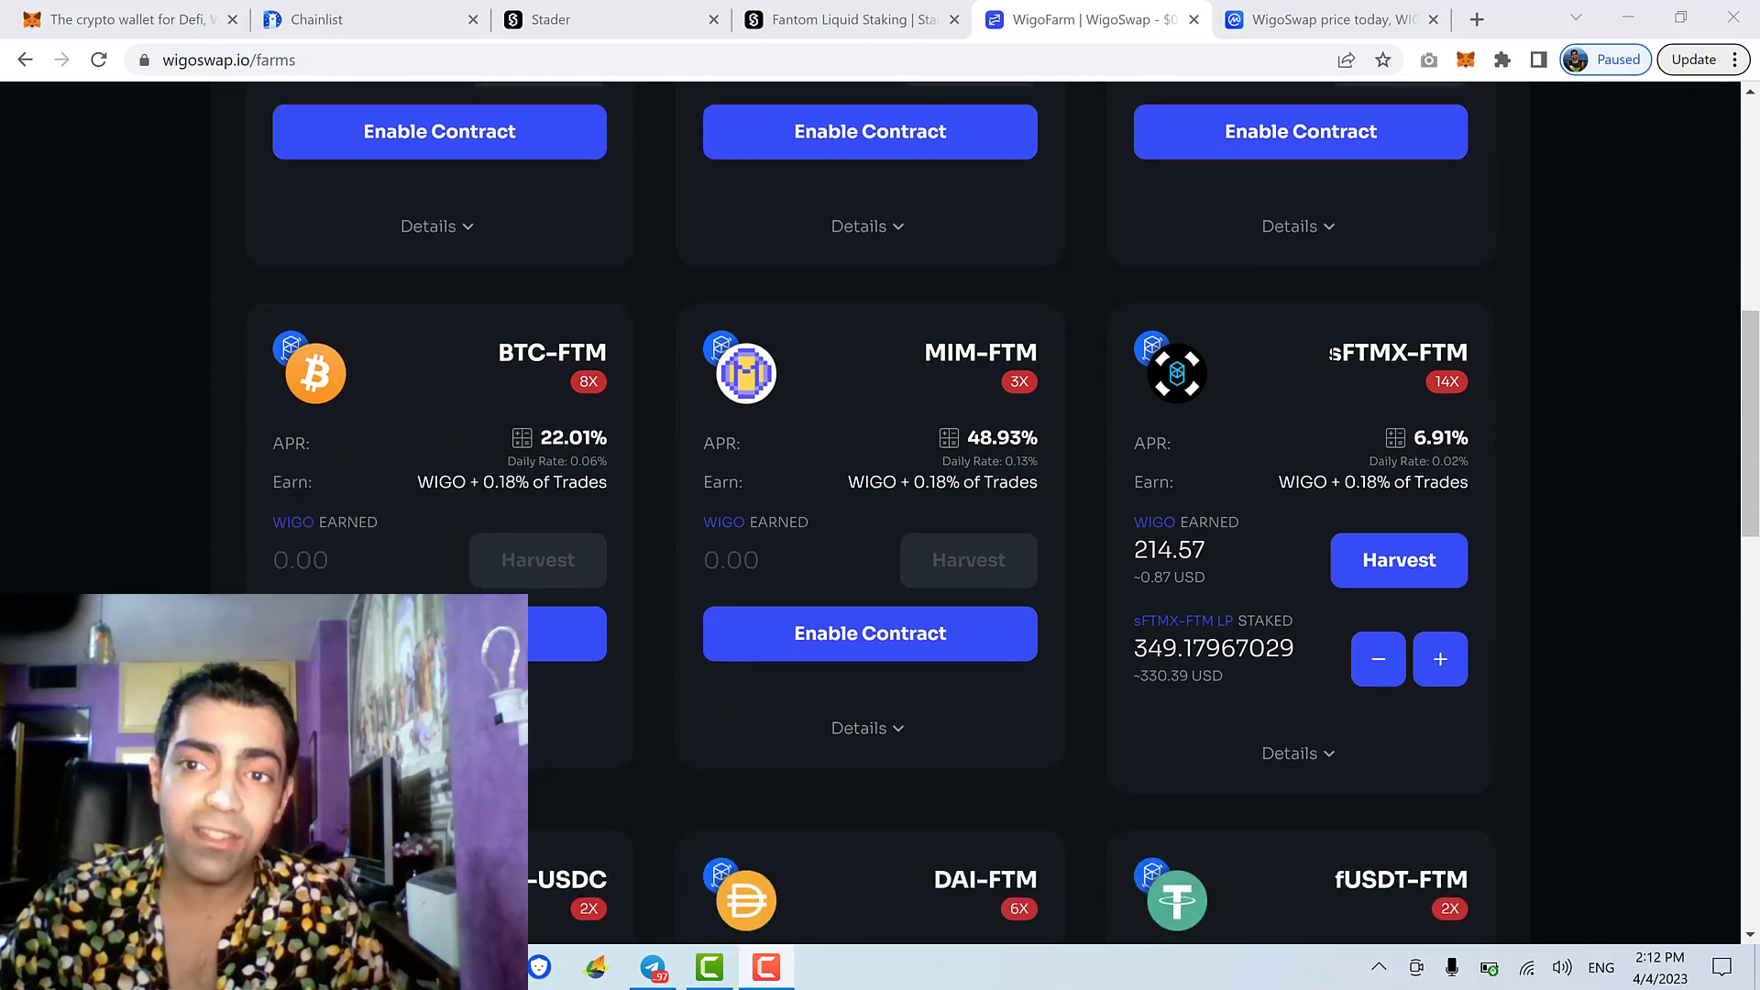
pyautogui.moveTo(1331, 352); pyautogui.dragTo(1513, 362)
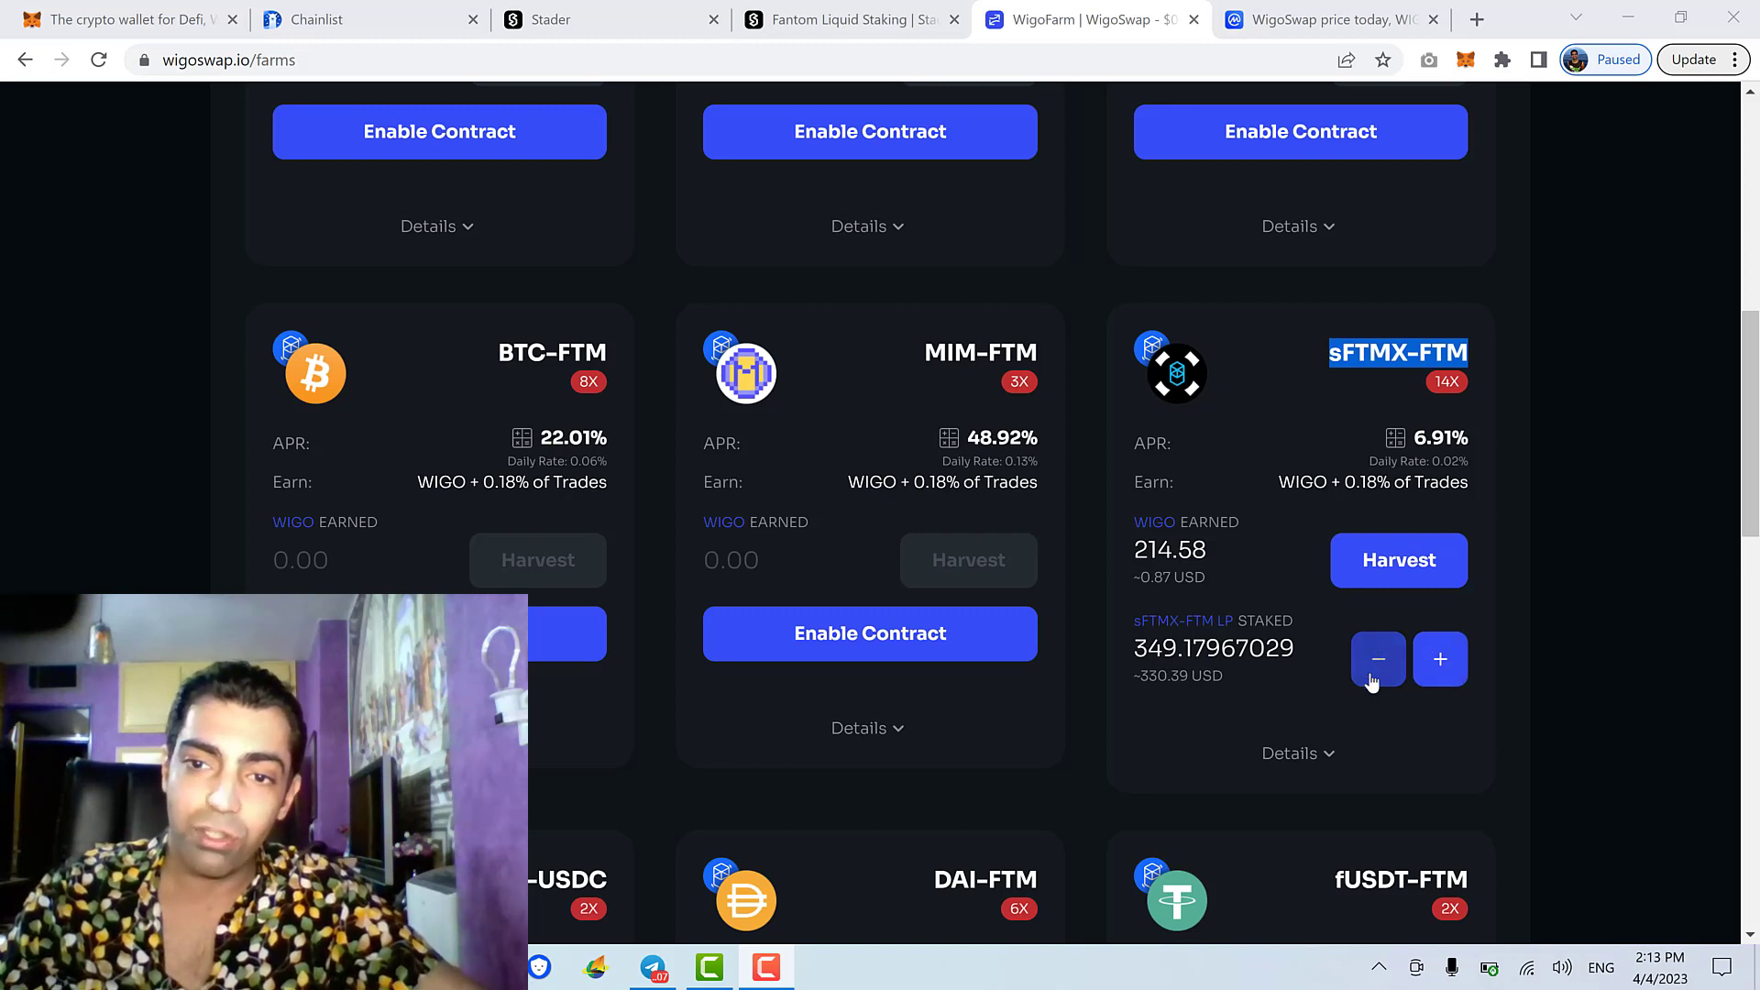
pyautogui.moveTo(1160, 623); pyautogui.dragTo(1284, 649)
pyautogui.click(1275, 654)
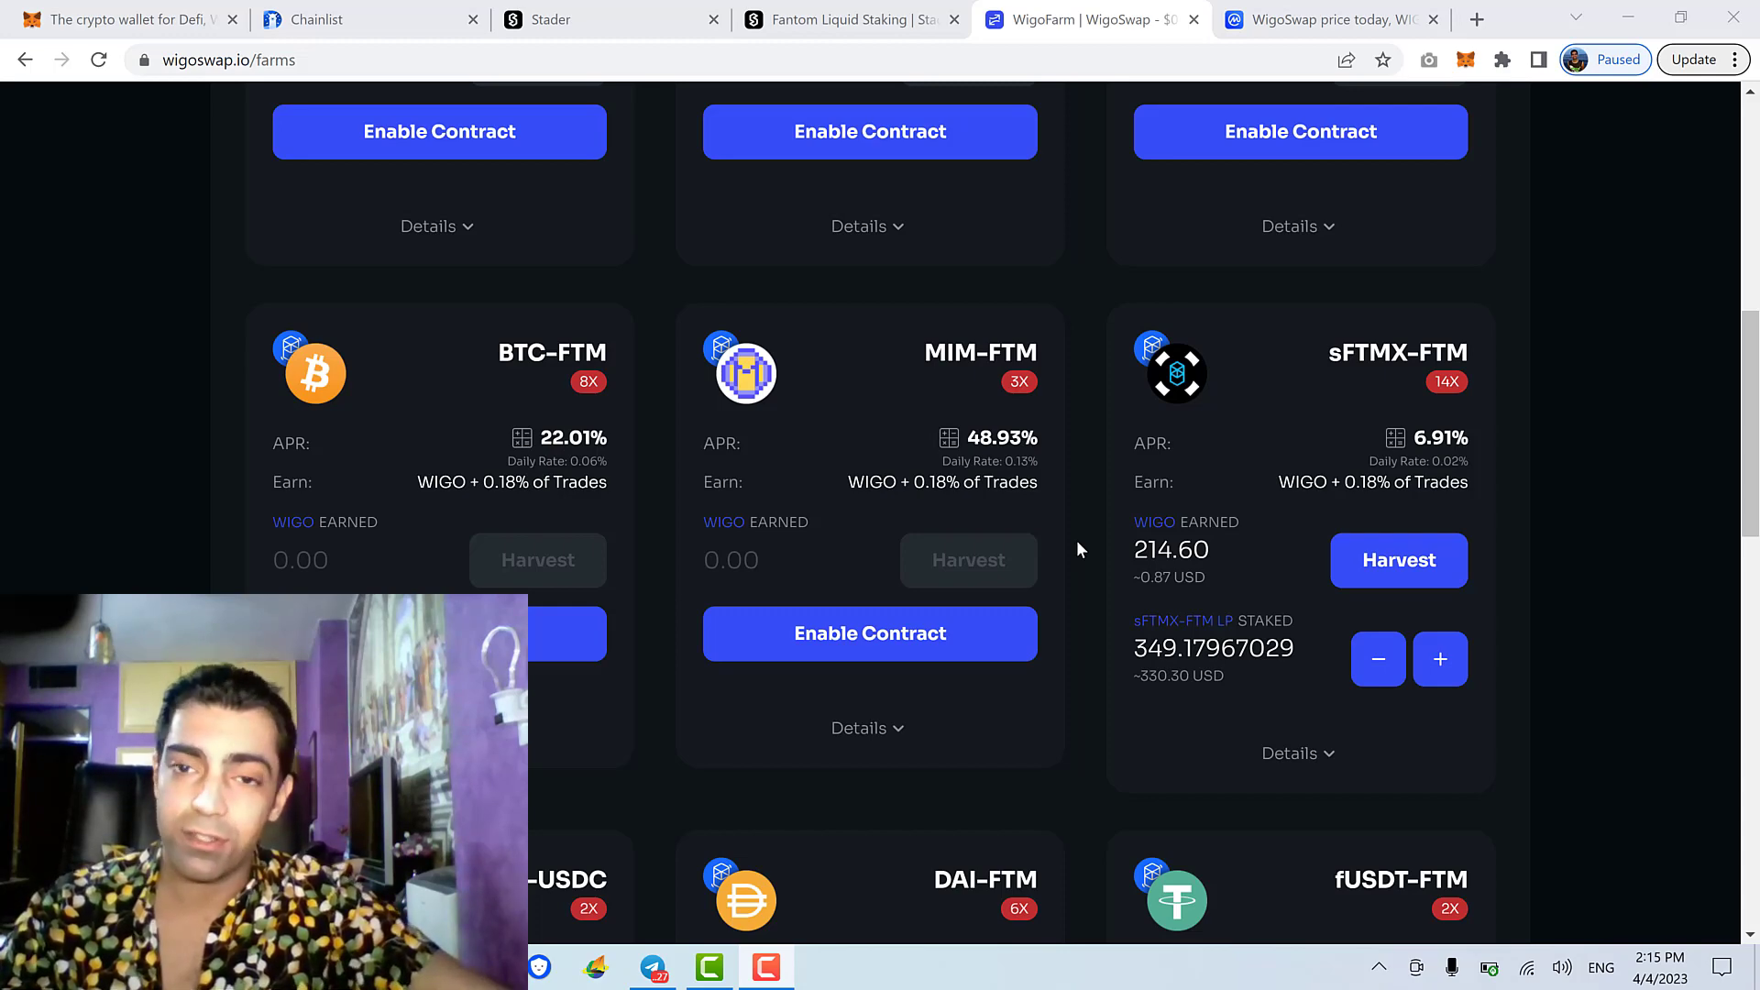
# Open WigoBank and review the details of the Standard and Automatic WIGO staking pools.
pyautogui.scroll(10, 1078, 548)
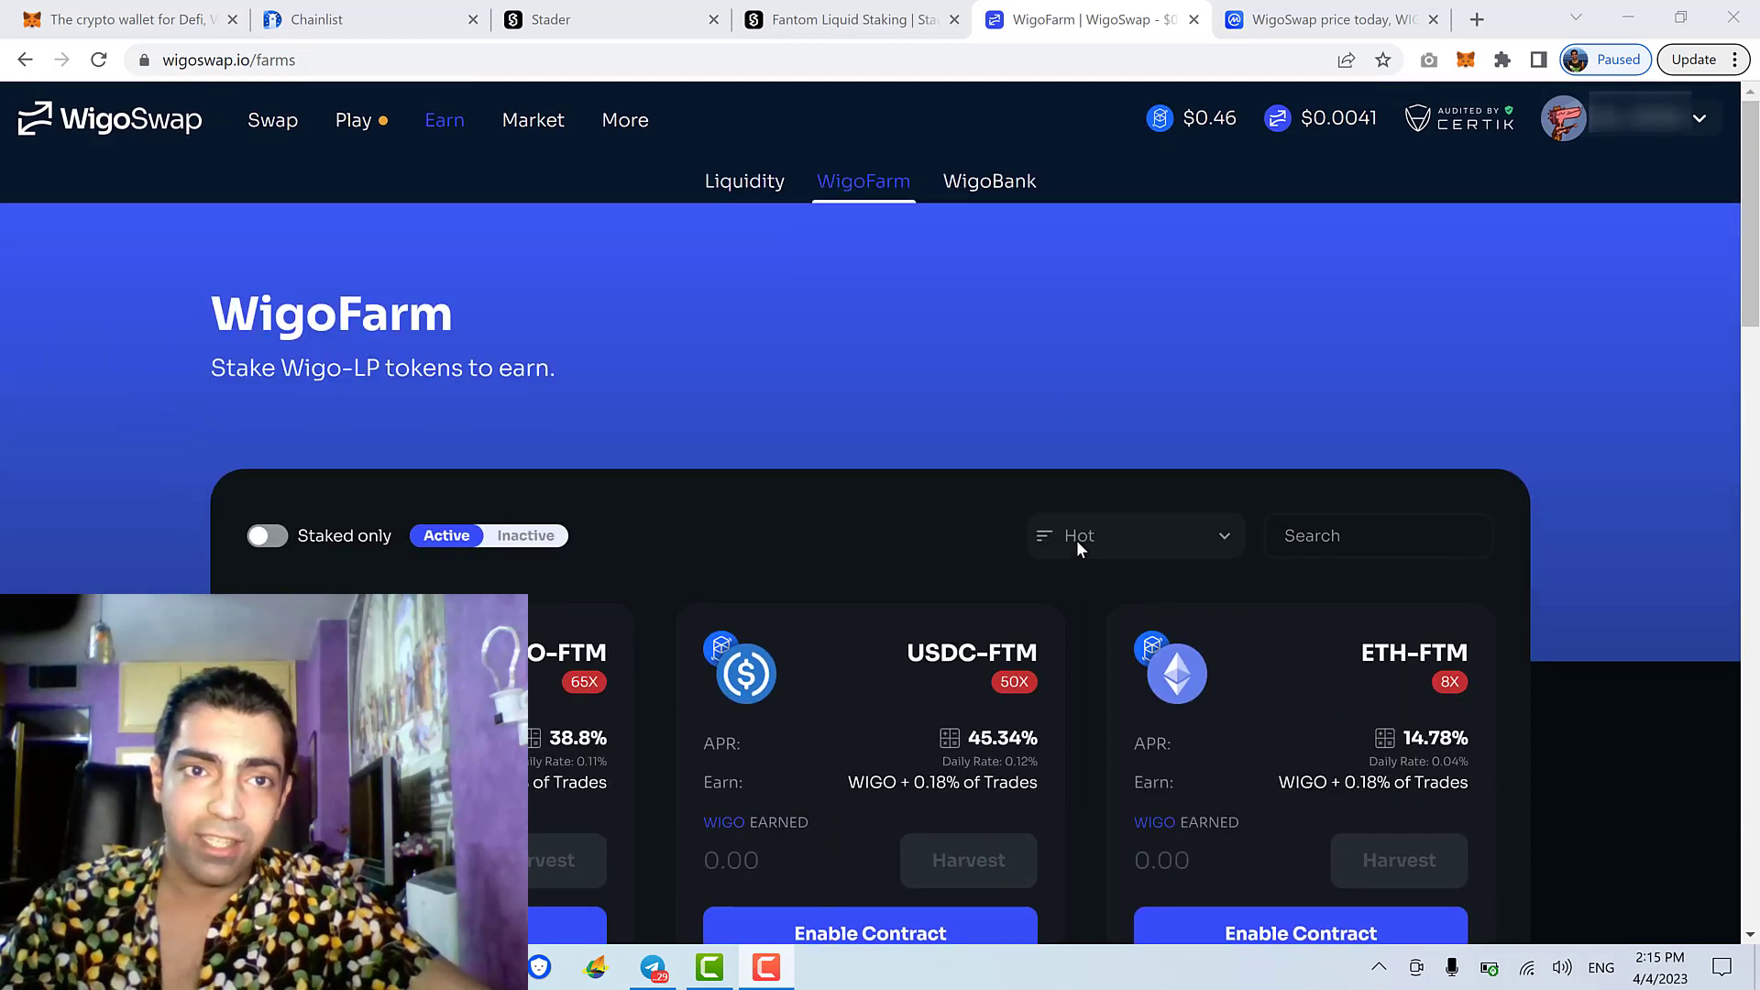
pyautogui.click(992, 190)
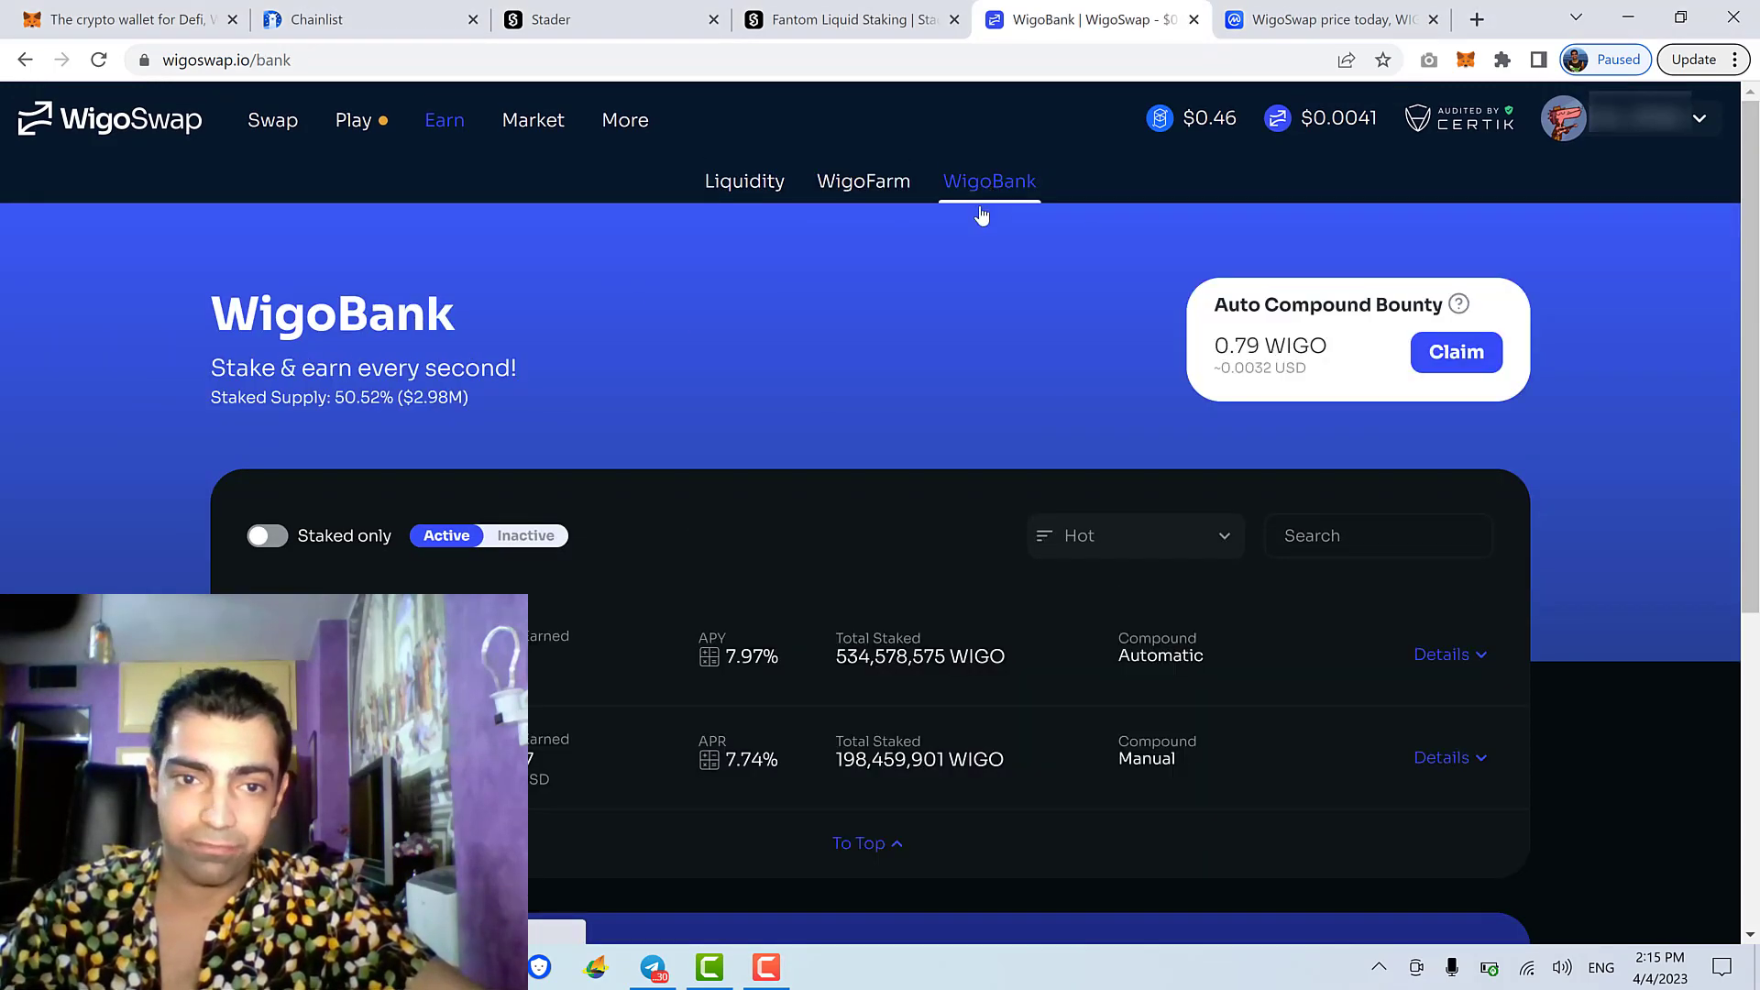
pyautogui.scroll(-2, 685, 530)
pyautogui.scroll(-1, 686, 530)
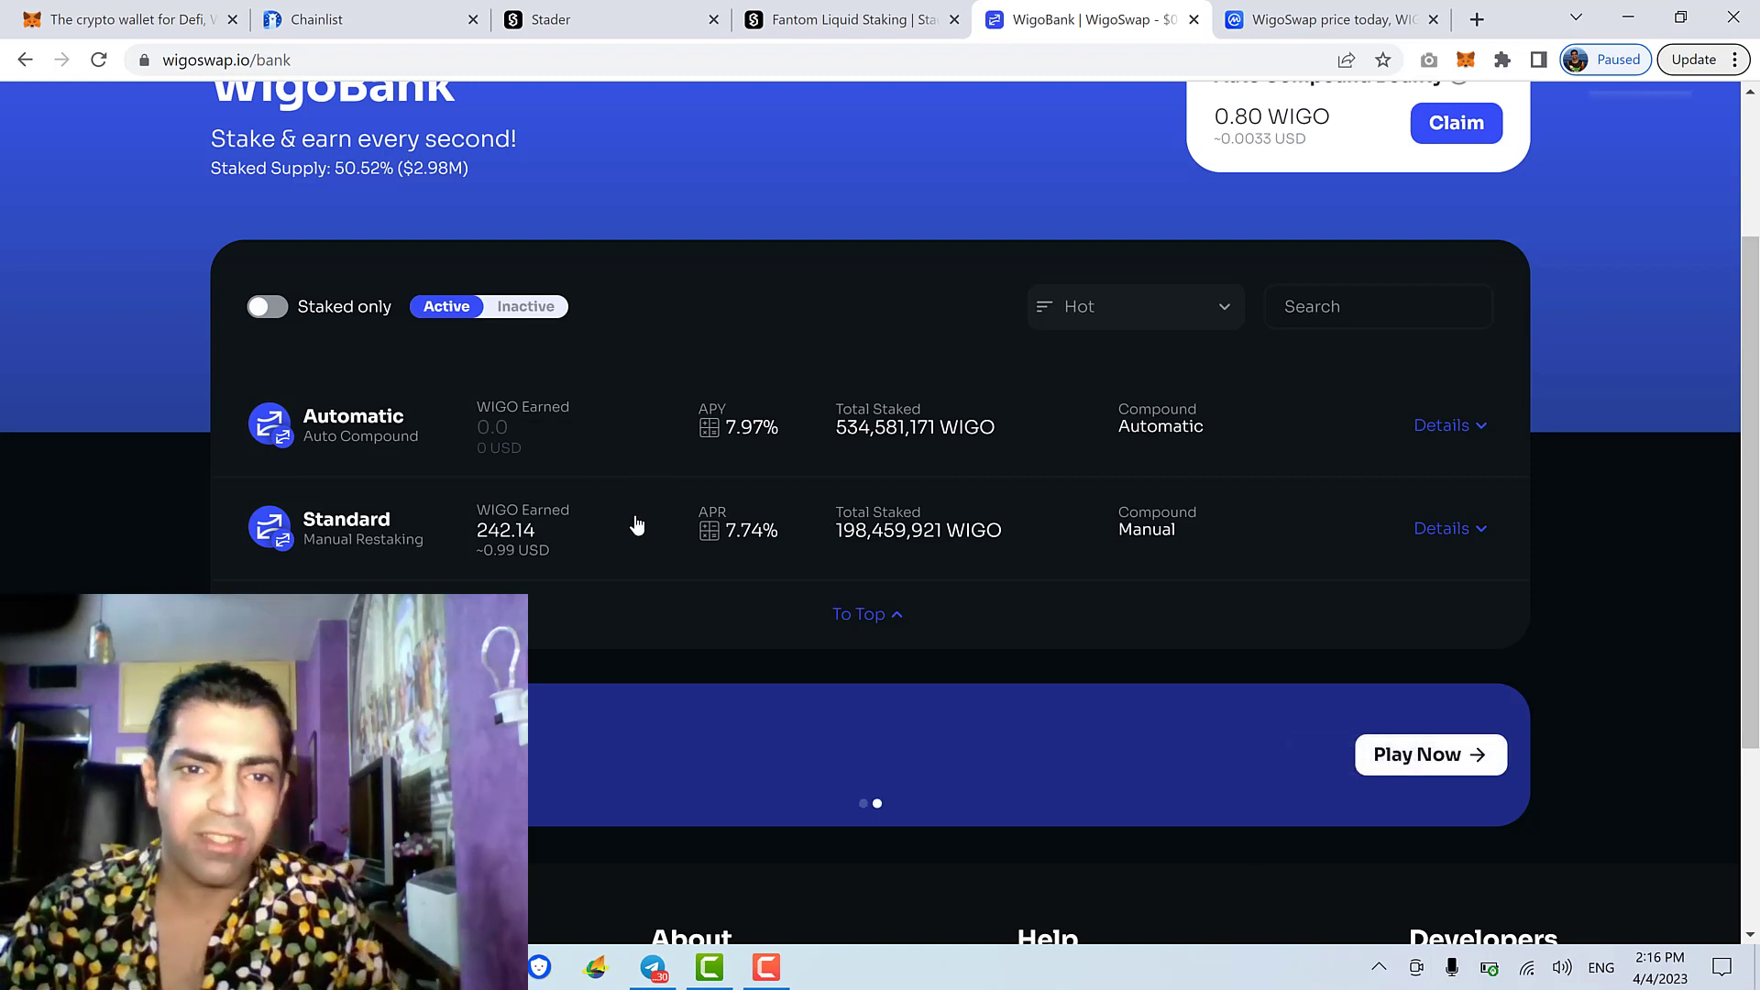
pyautogui.click(632, 548)
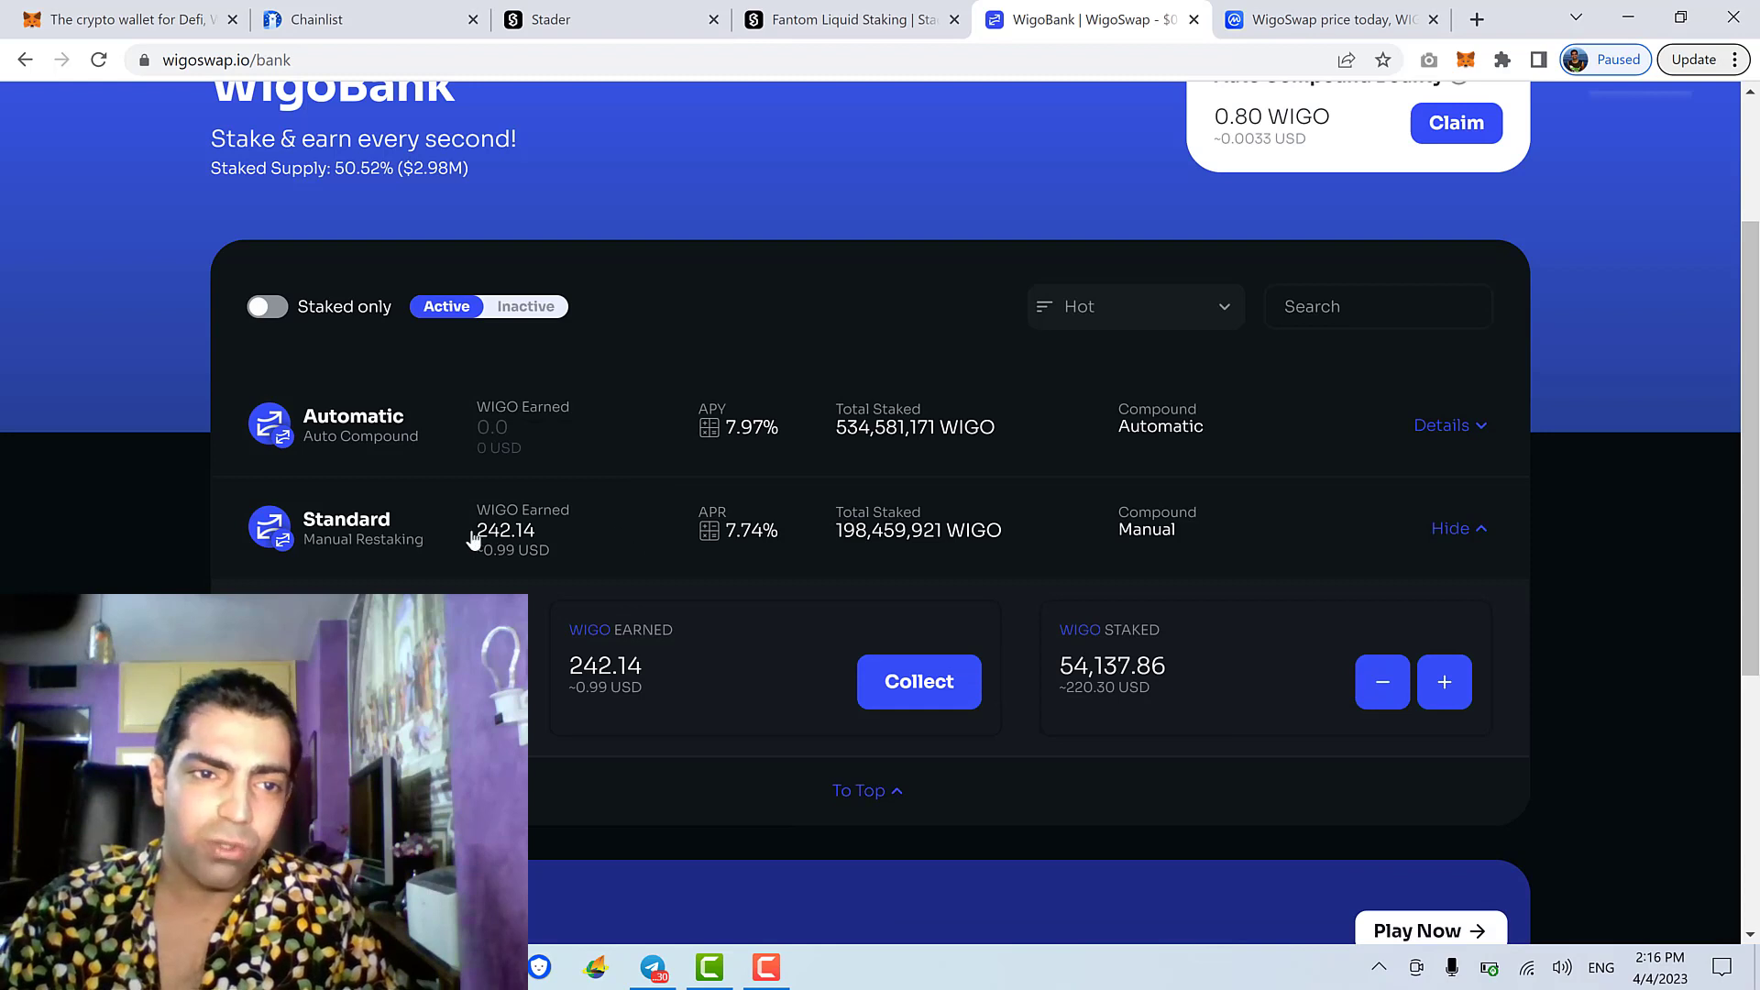
pyautogui.click(366, 436)
pyautogui.click(632, 436)
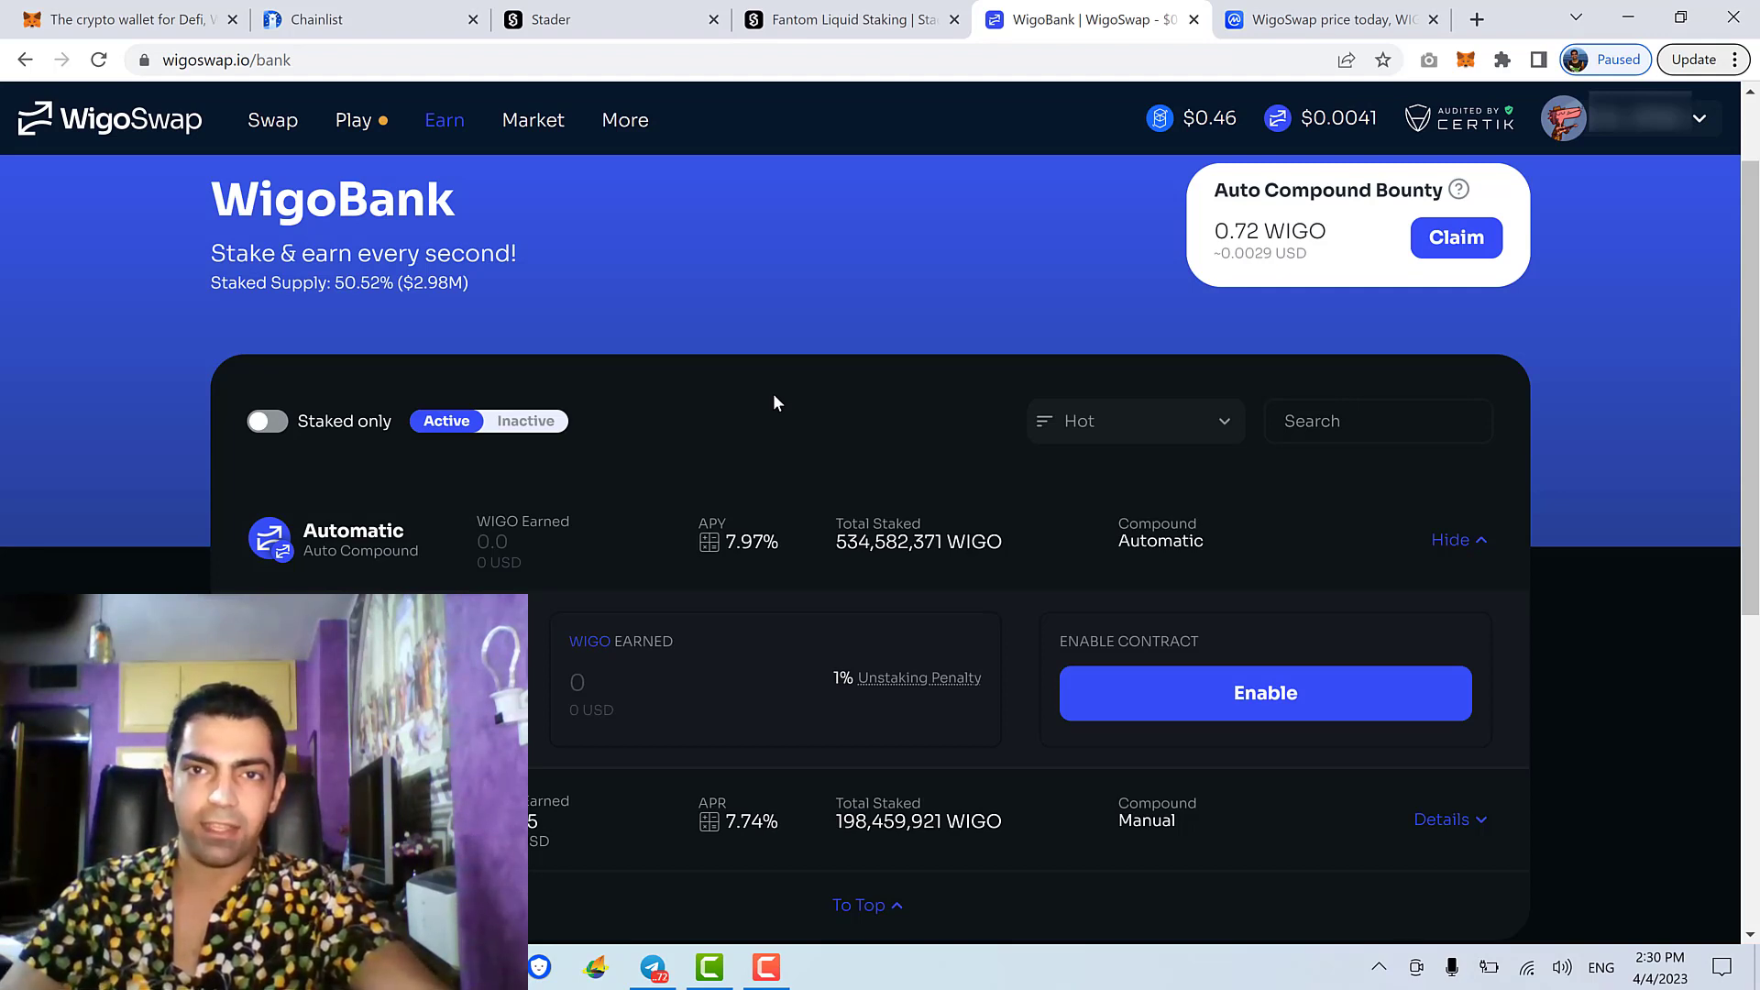
# Open the WigoSwap Swap form and set the pair to exchange WIGO for FTM.
pyautogui.click(272, 120)
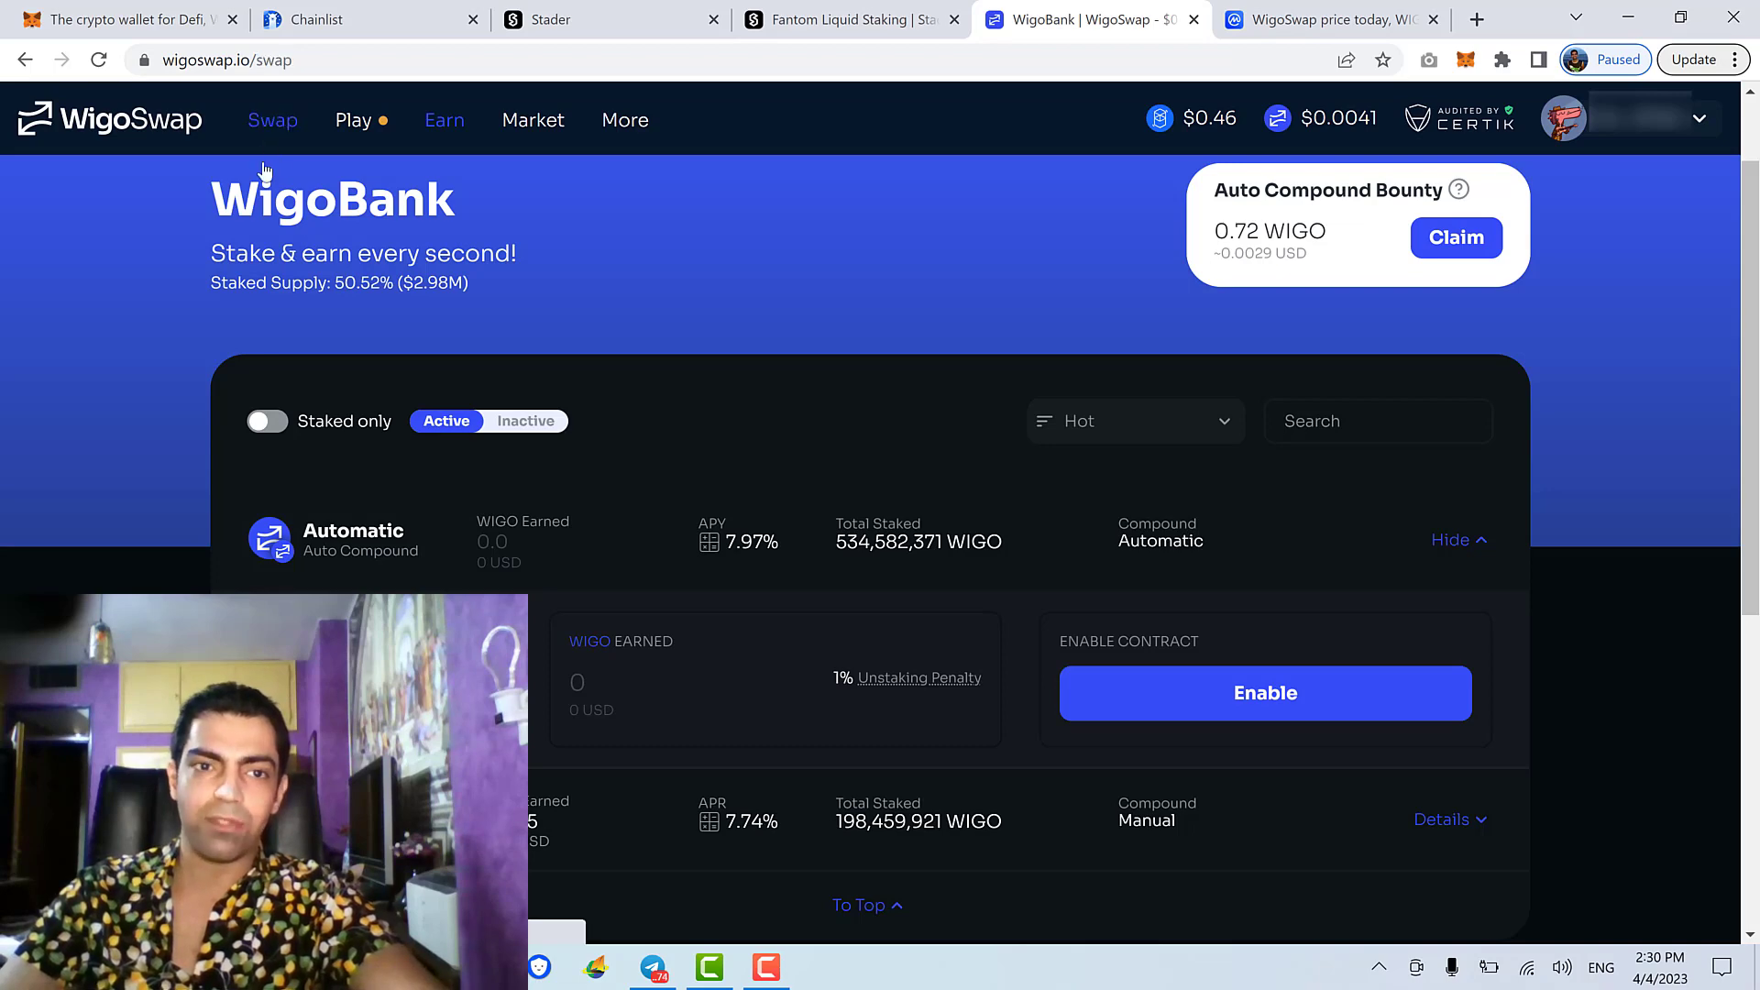
pyautogui.click(631, 568)
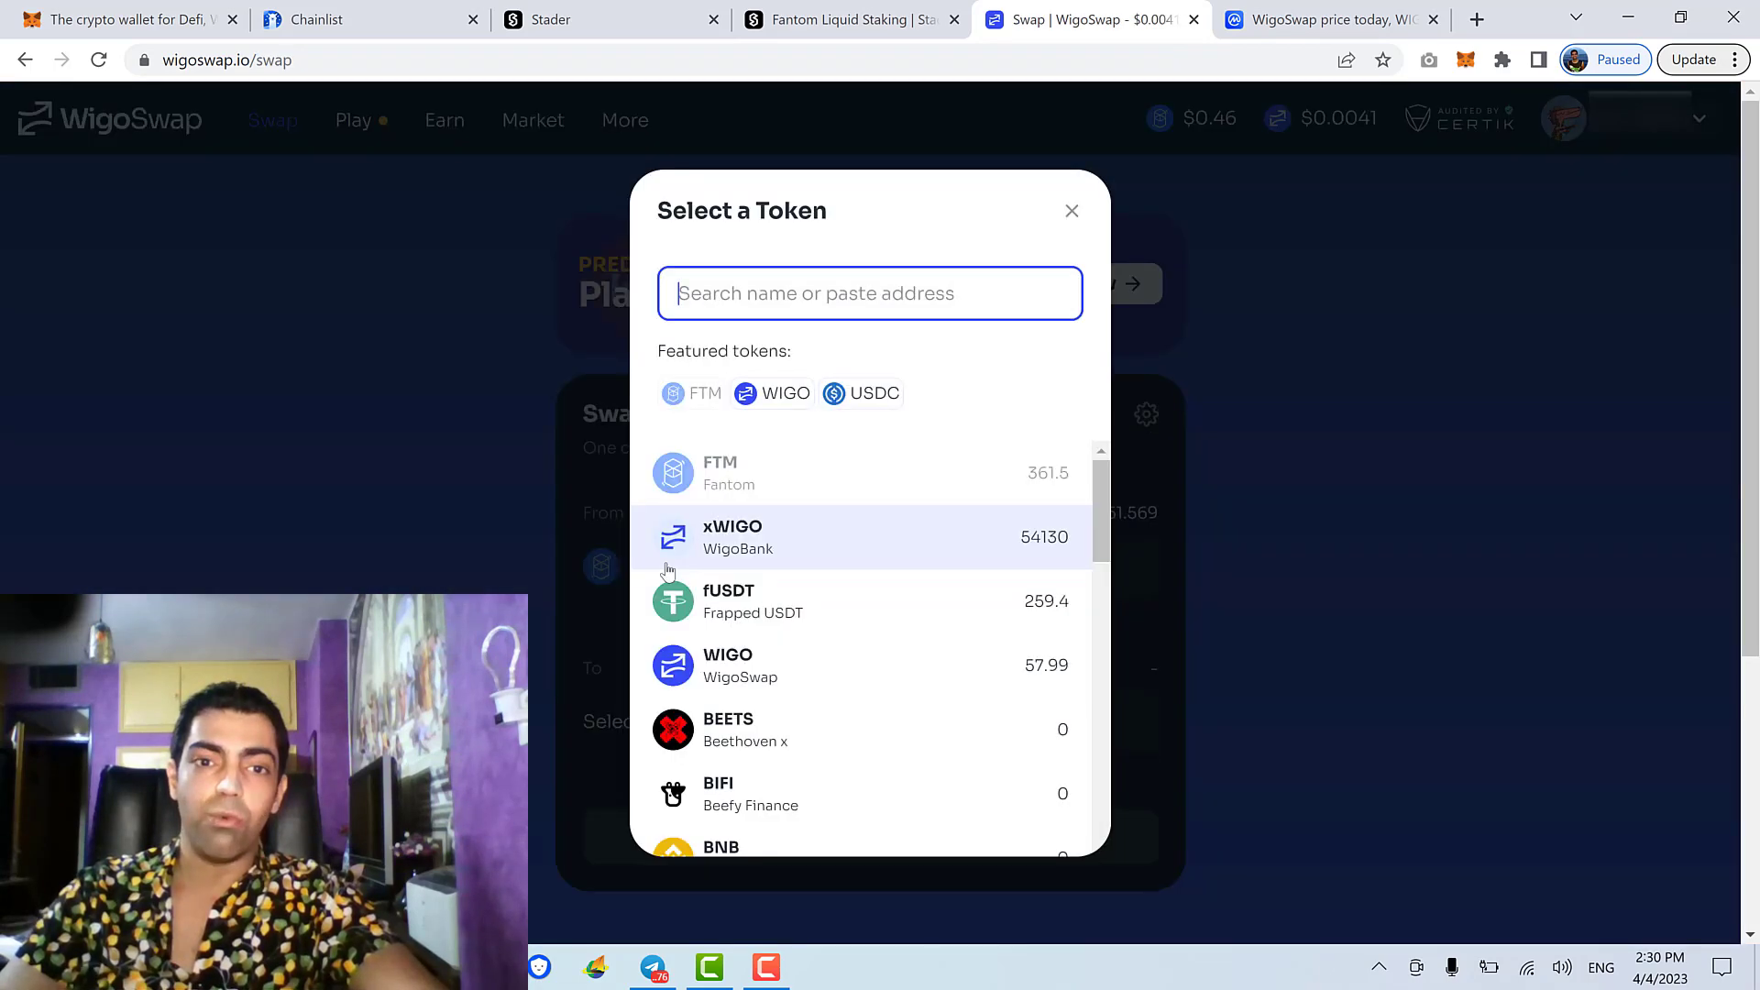
pyautogui.click(773, 393)
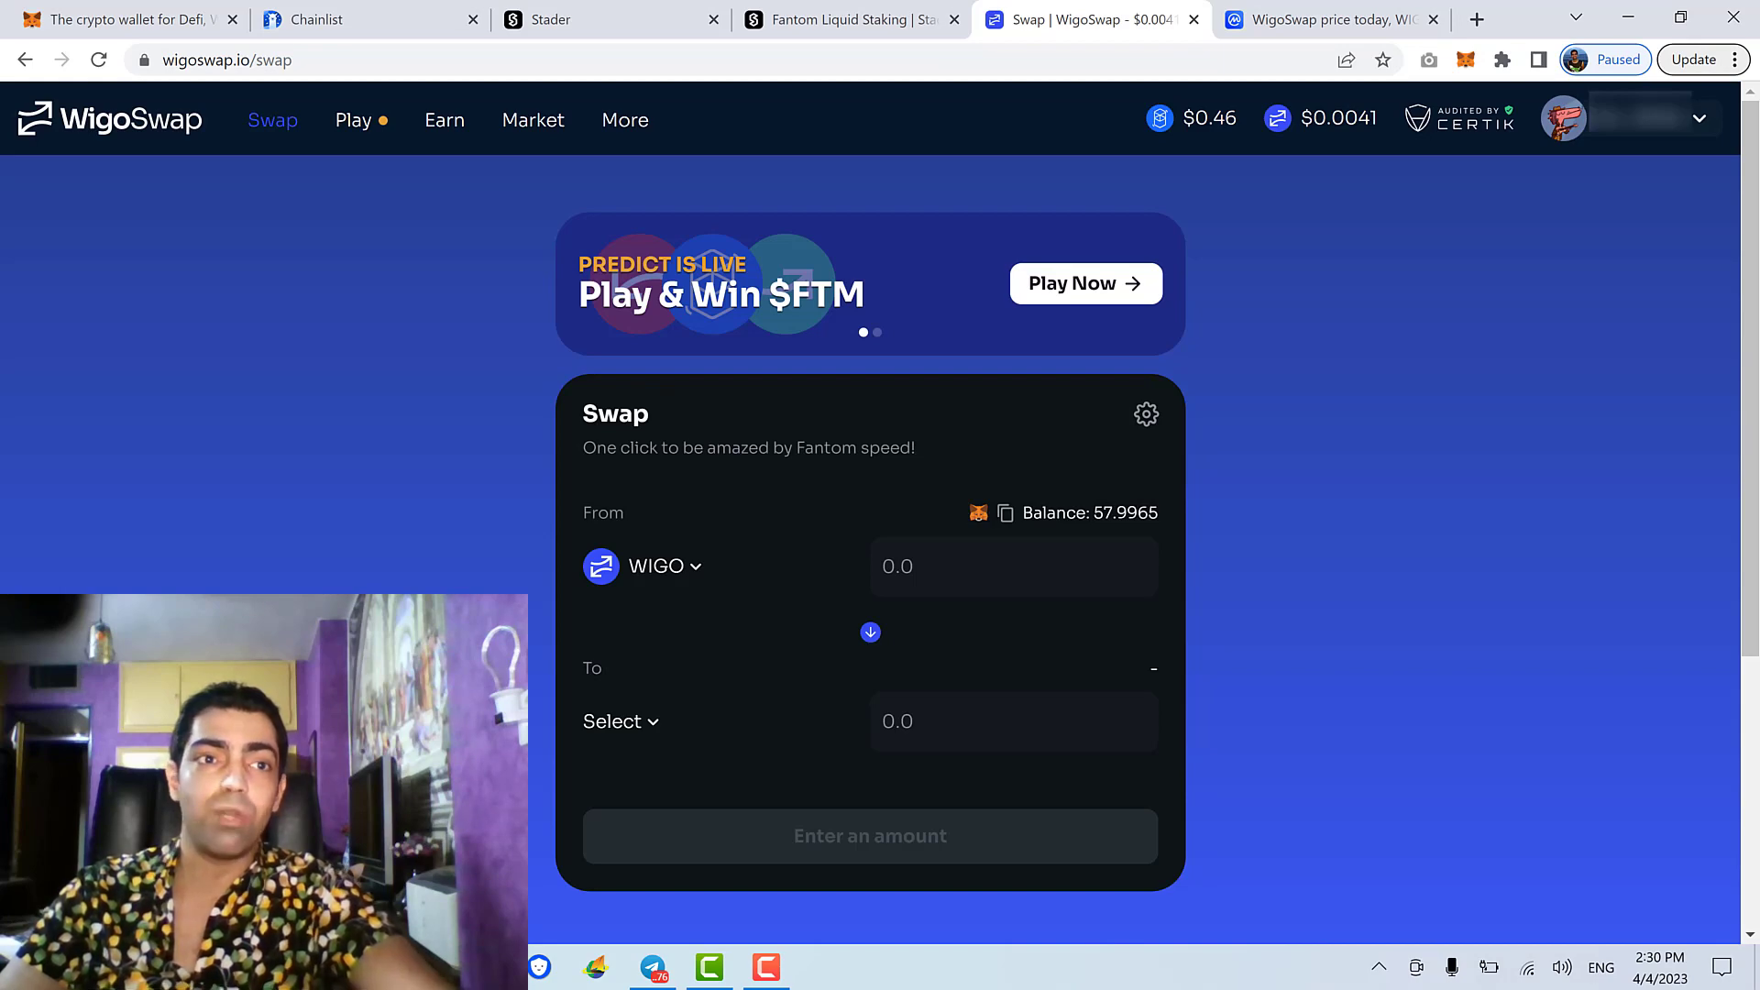
pyautogui.click(587, 715)
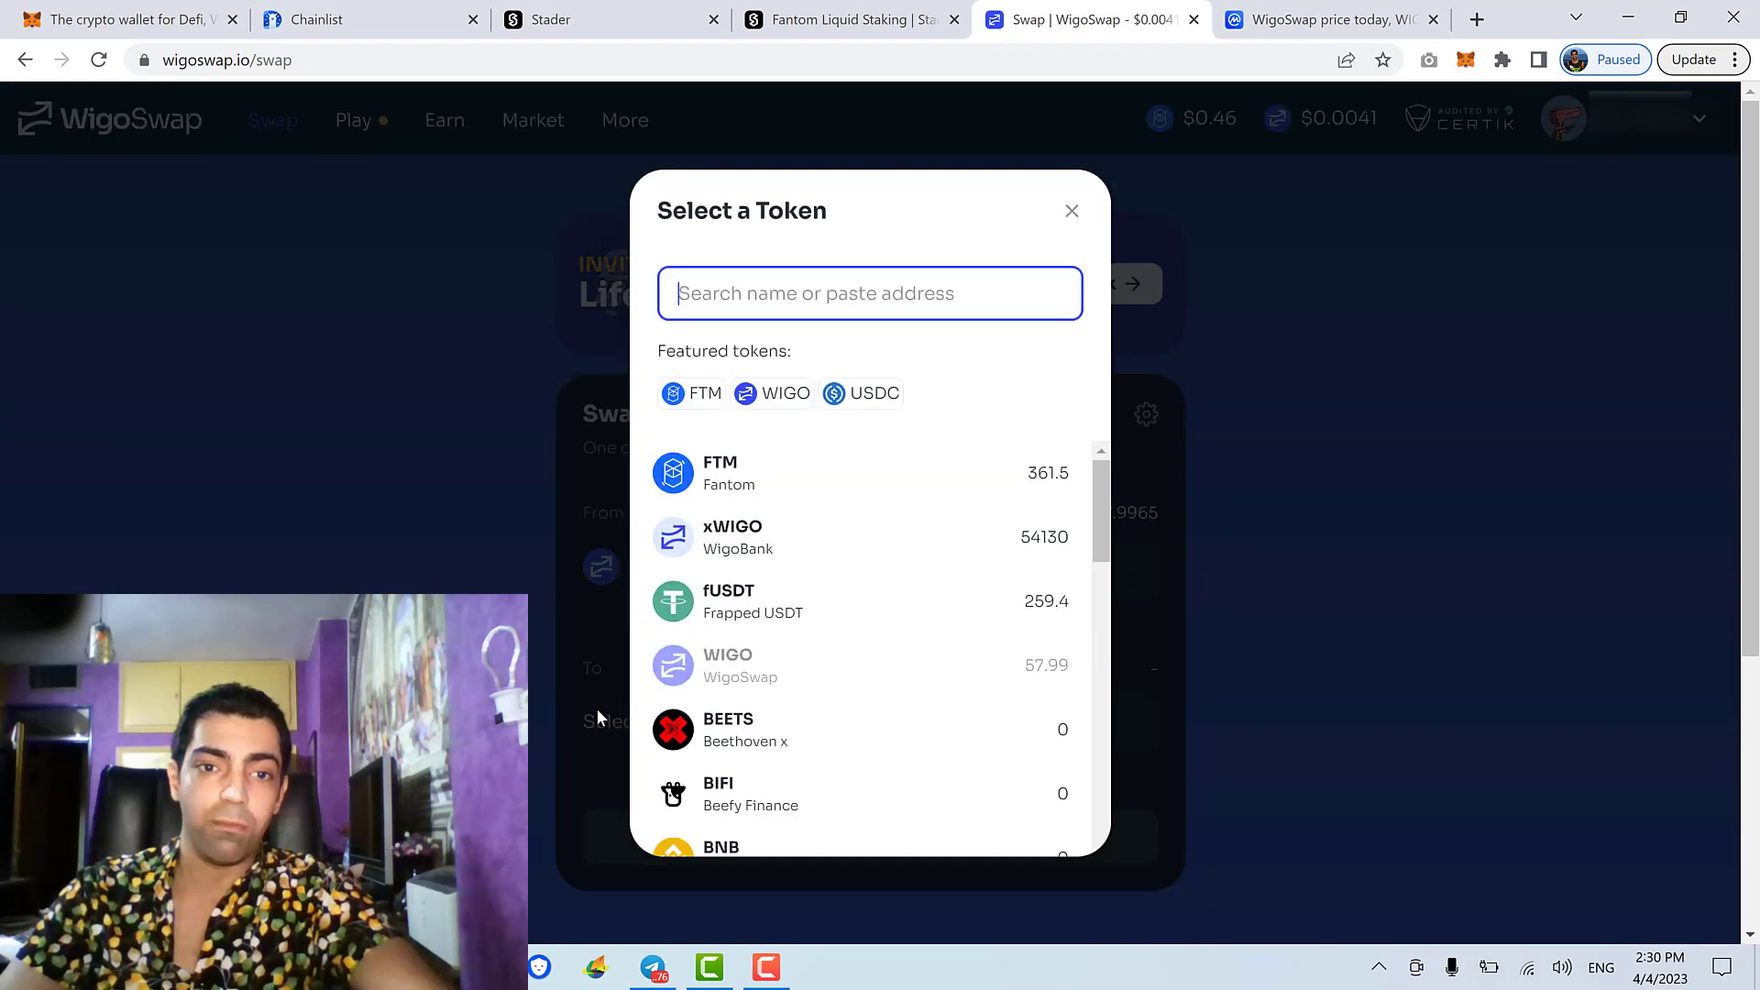
pyautogui.click(758, 472)
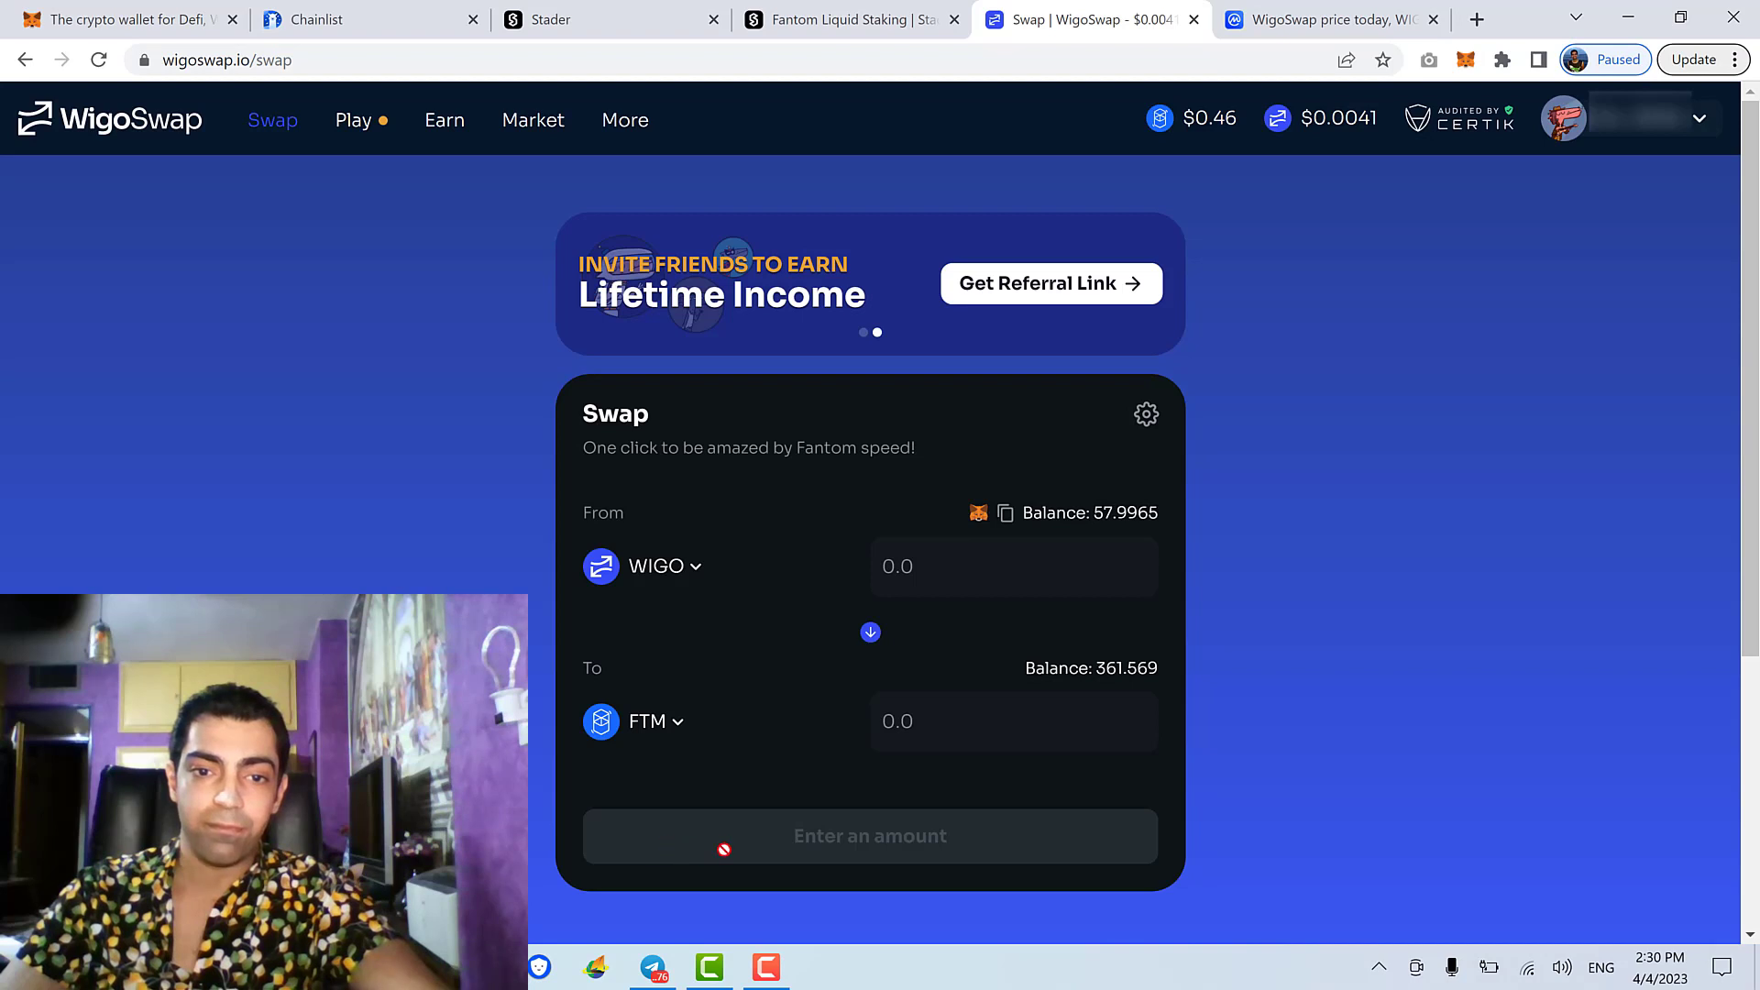